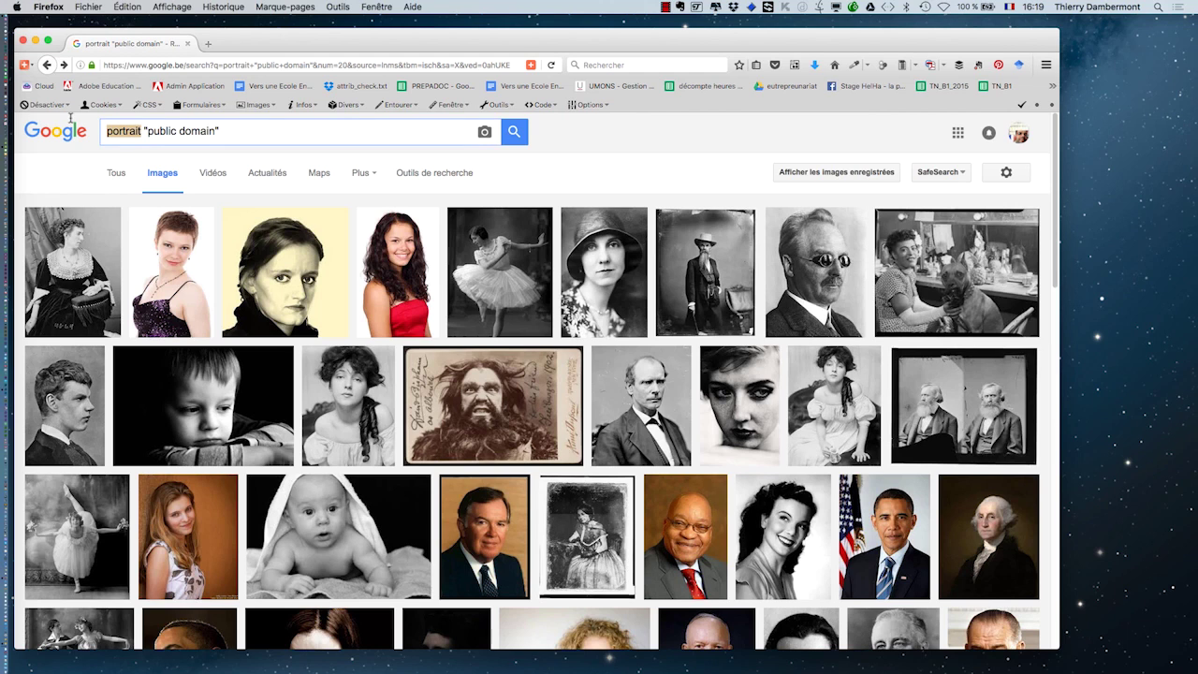
# Replace the word portrait in the image search so that it looks for danse "public domain"
pyautogui.write('dasne')
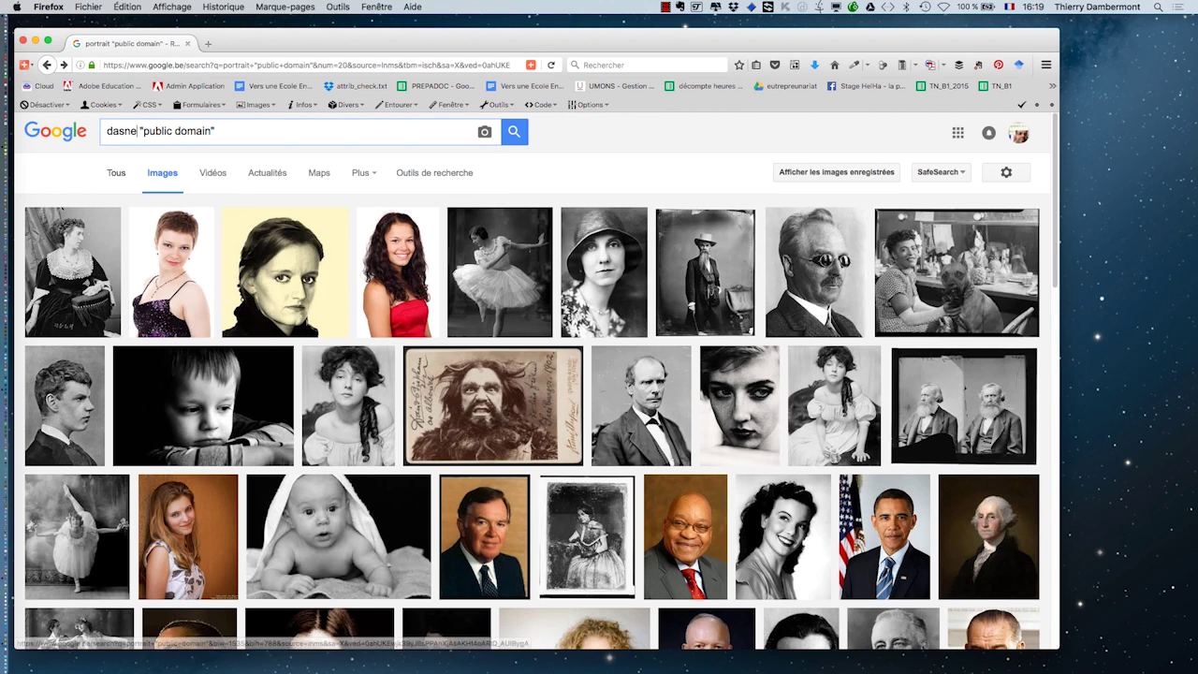
pyautogui.press('BackSpace')
pyautogui.press('BackSpace')
pyautogui.press('BackSpace')
pyautogui.write('nse')
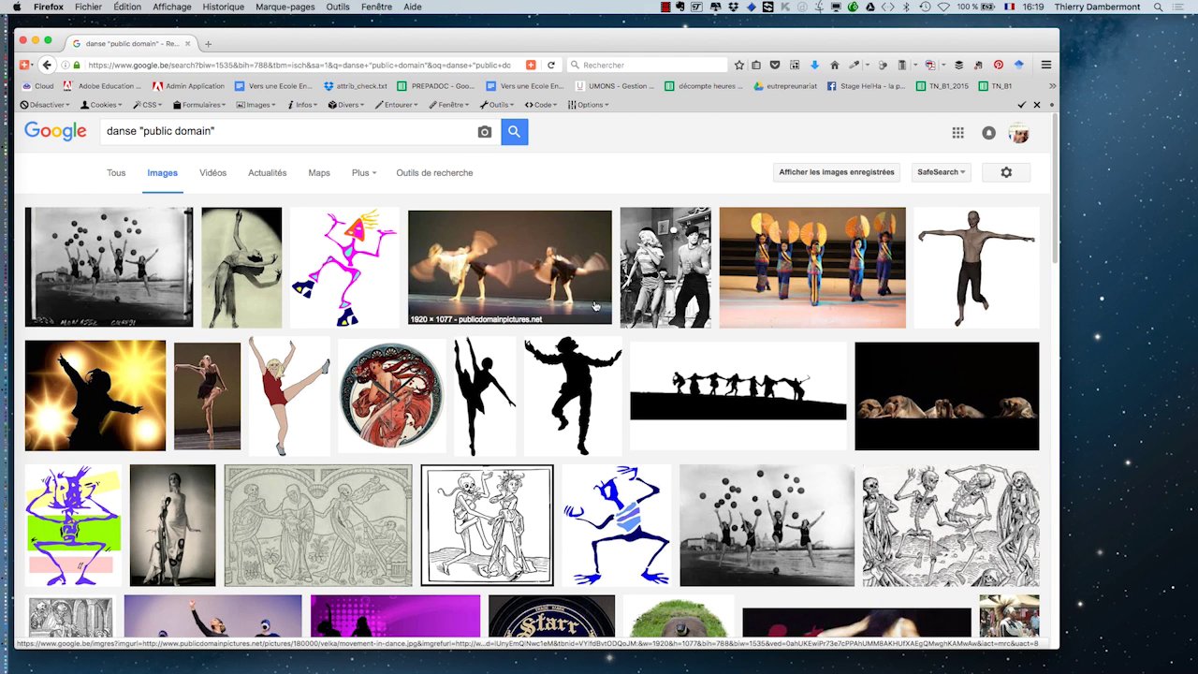
# Find the photo of Indian dancers in red skirts among the image results and open its Pixabay page
pyautogui.press('super+minus')
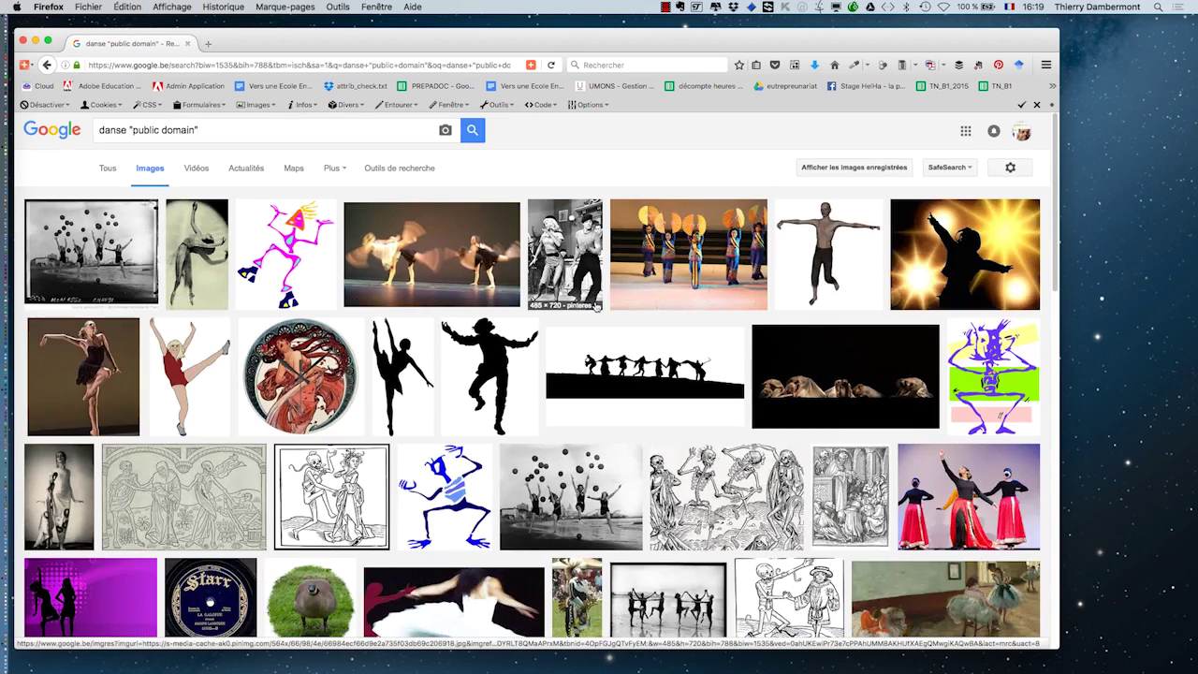
pyautogui.press('super+minus')
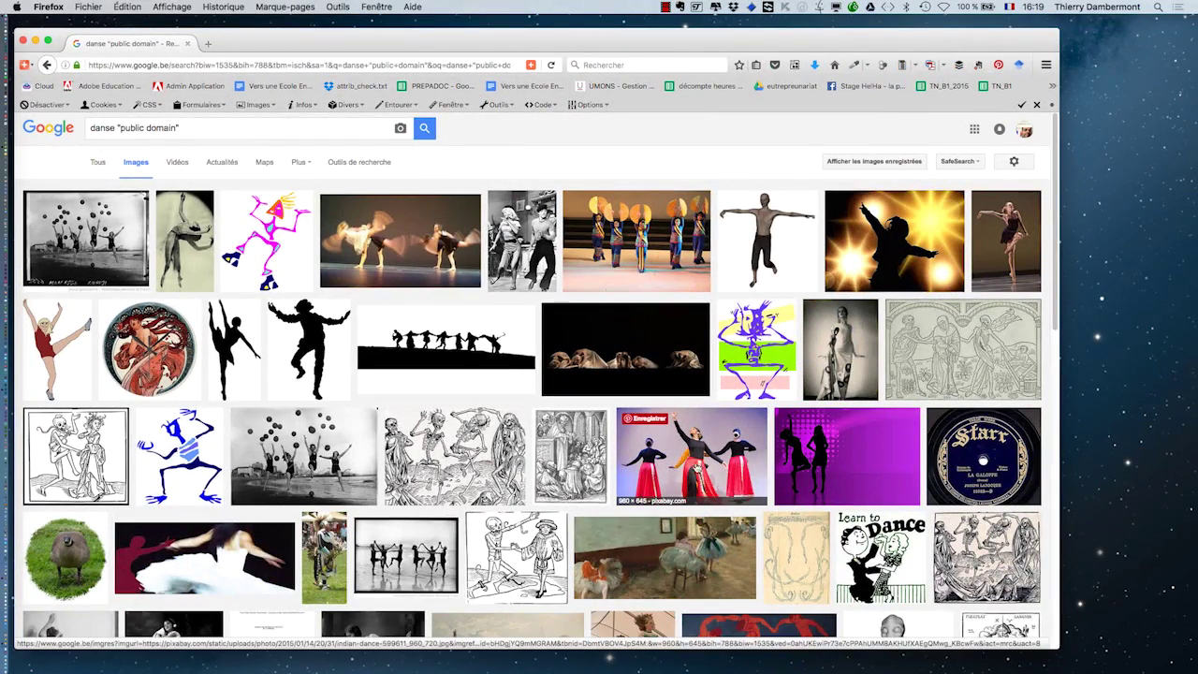
pyautogui.scroll(-5, 723, 497)
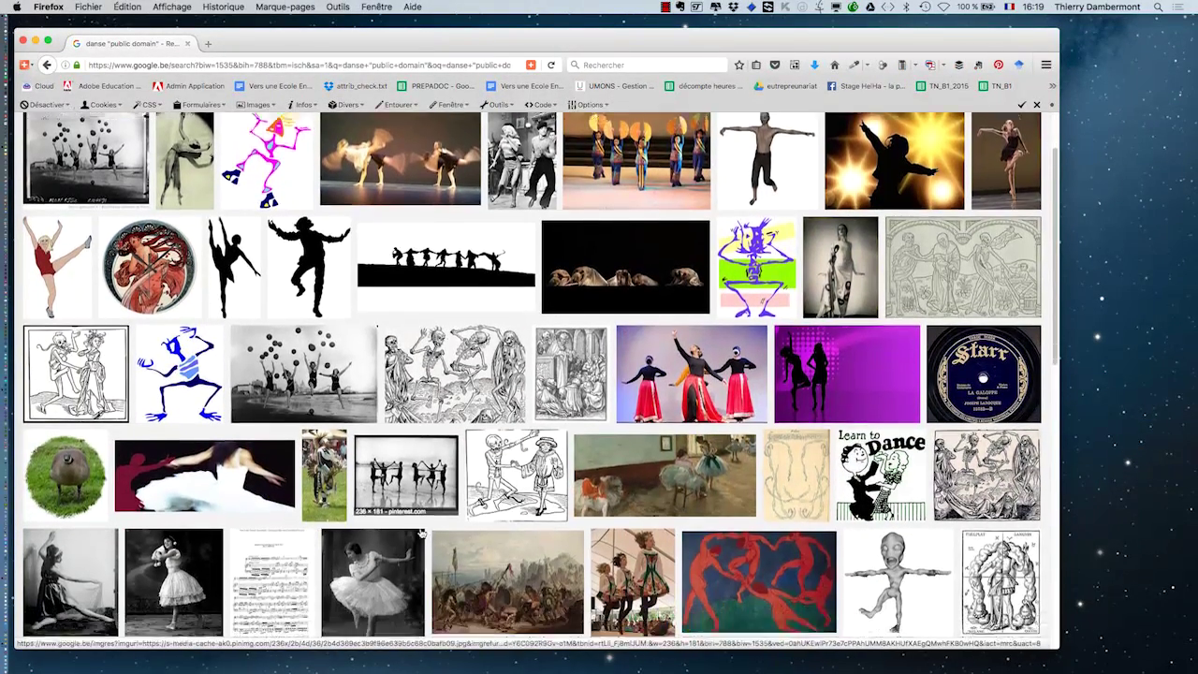
pyautogui.scroll(5, 725, 485)
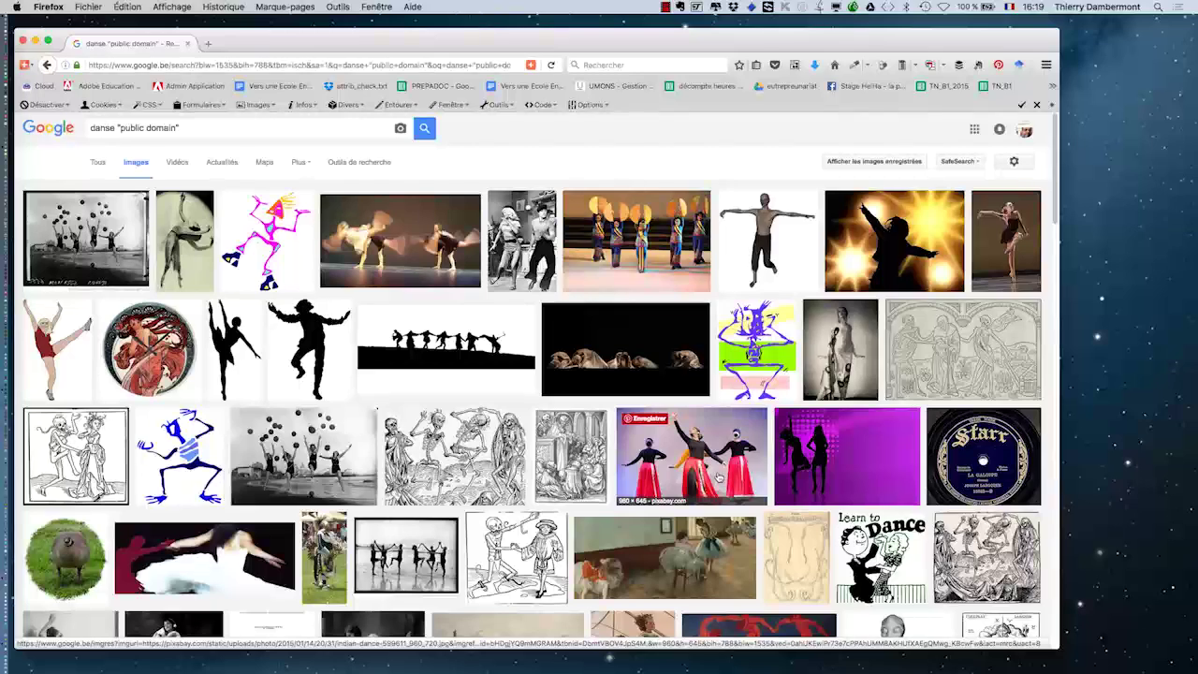
pyautogui.click(718, 473)
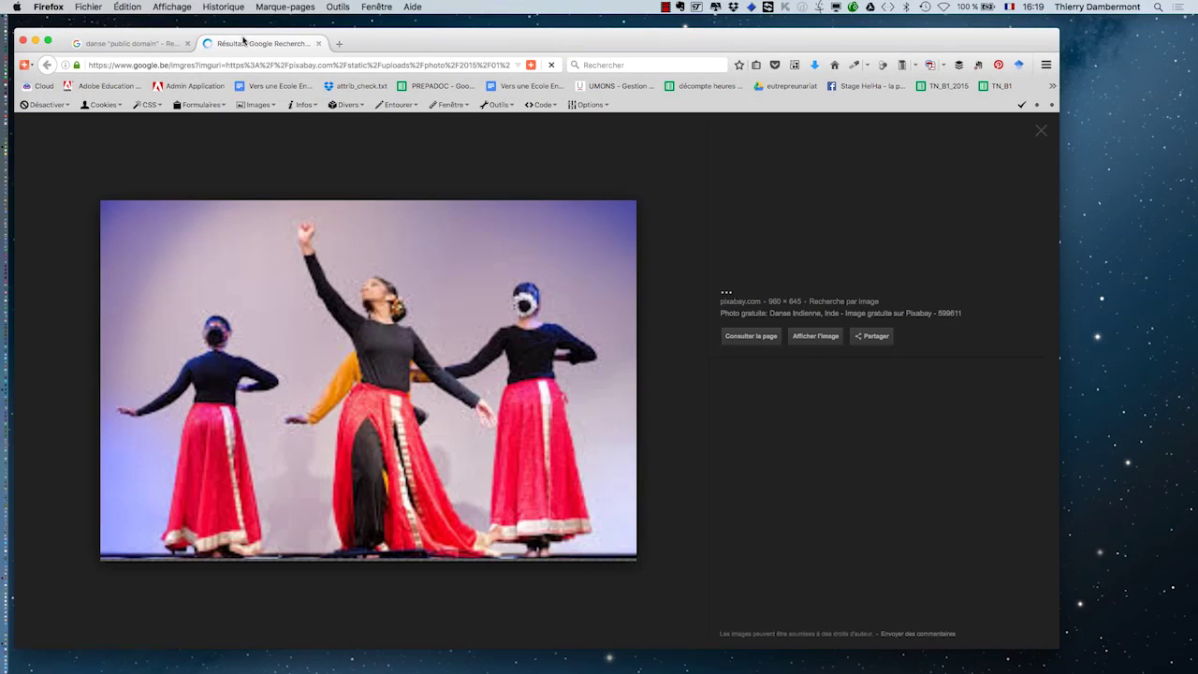
pyautogui.click(807, 334)
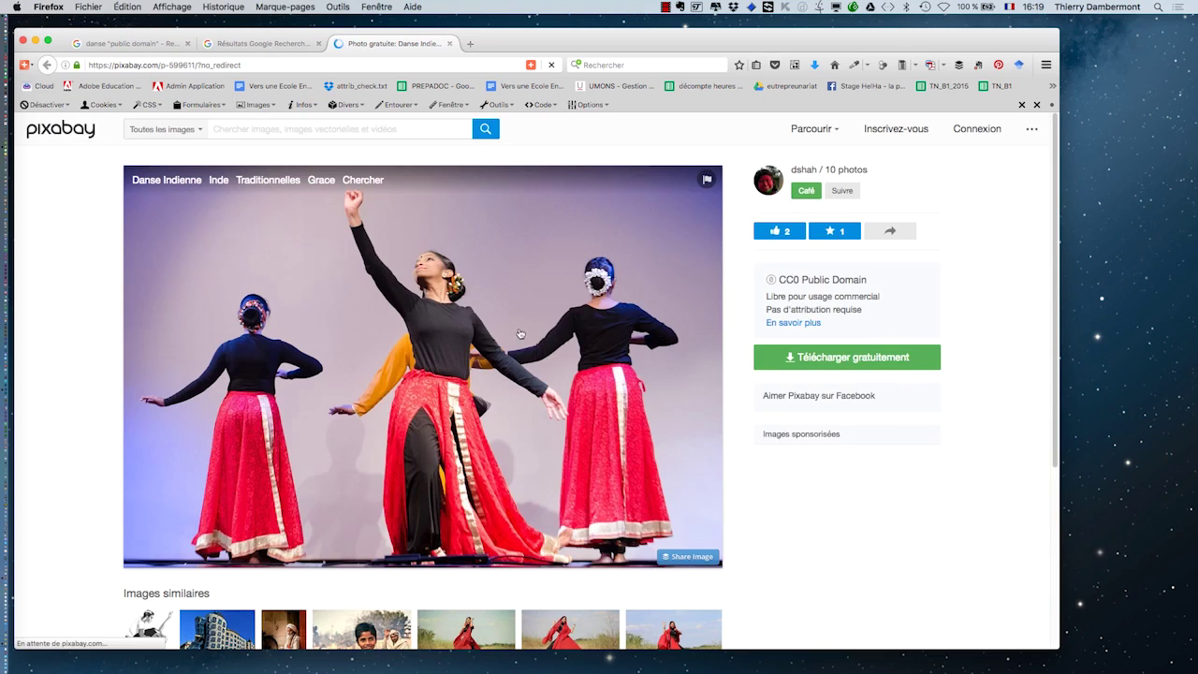
# Download the dance photo in size L (1920×1290), complete the captcha, and save it in the "historique dans Photoshop" folder
pyautogui.click(436, 339)
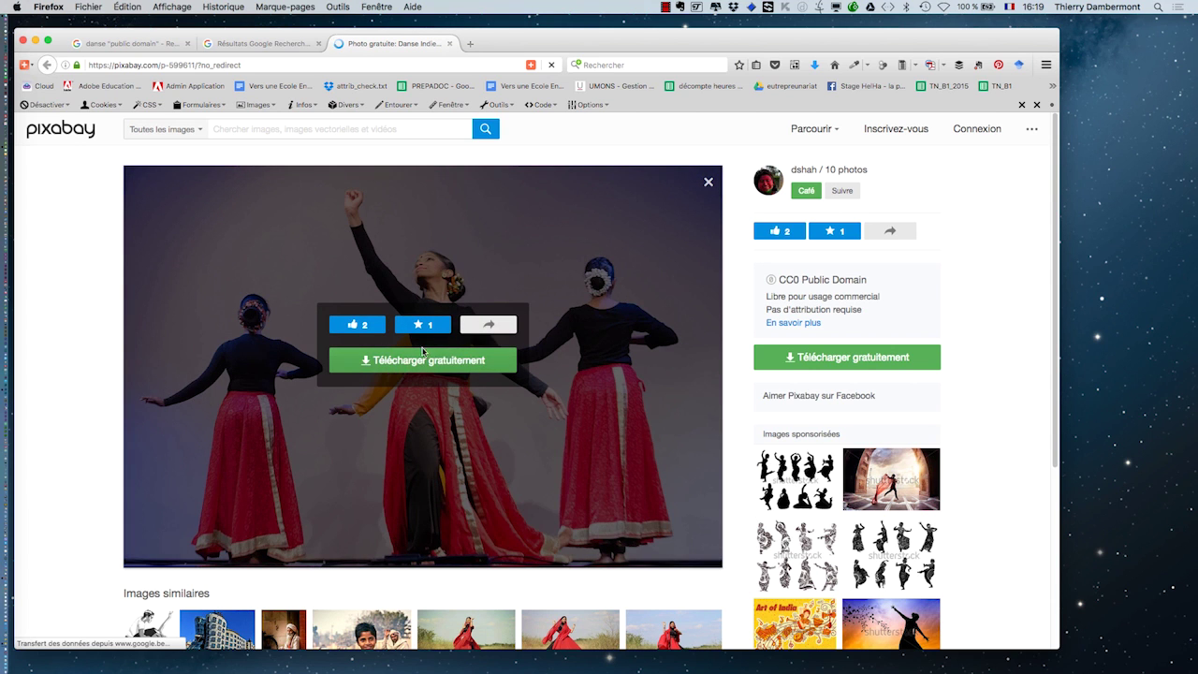
pyautogui.click(708, 185)
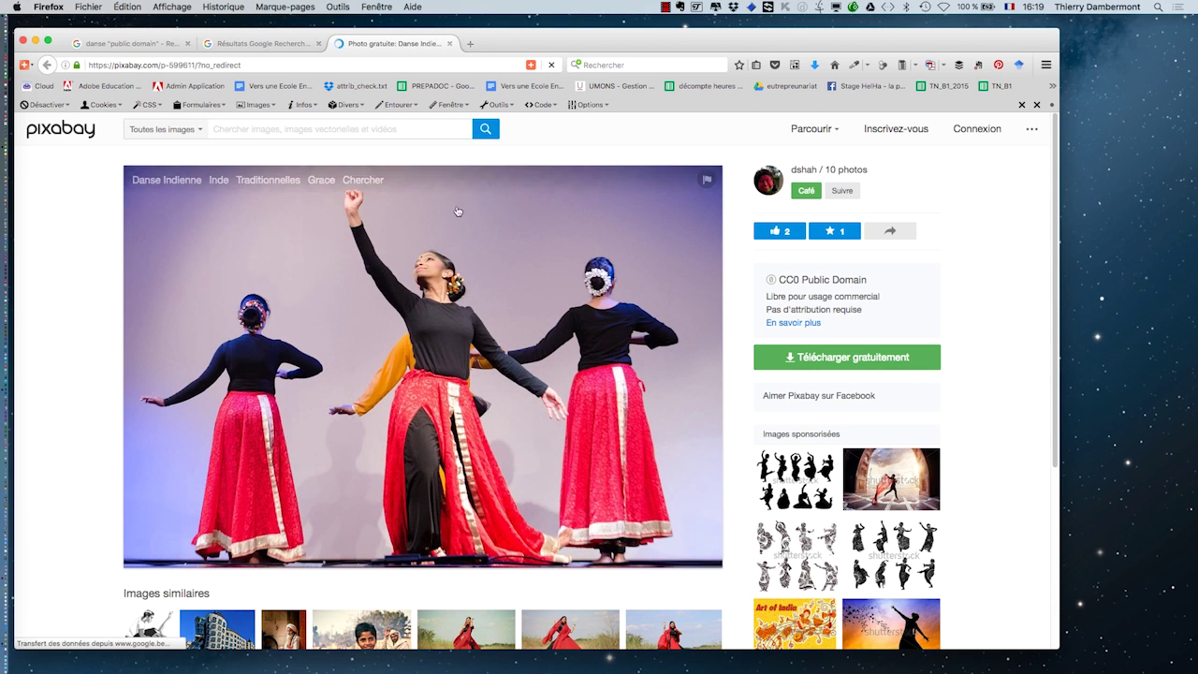
pyautogui.click(801, 361)
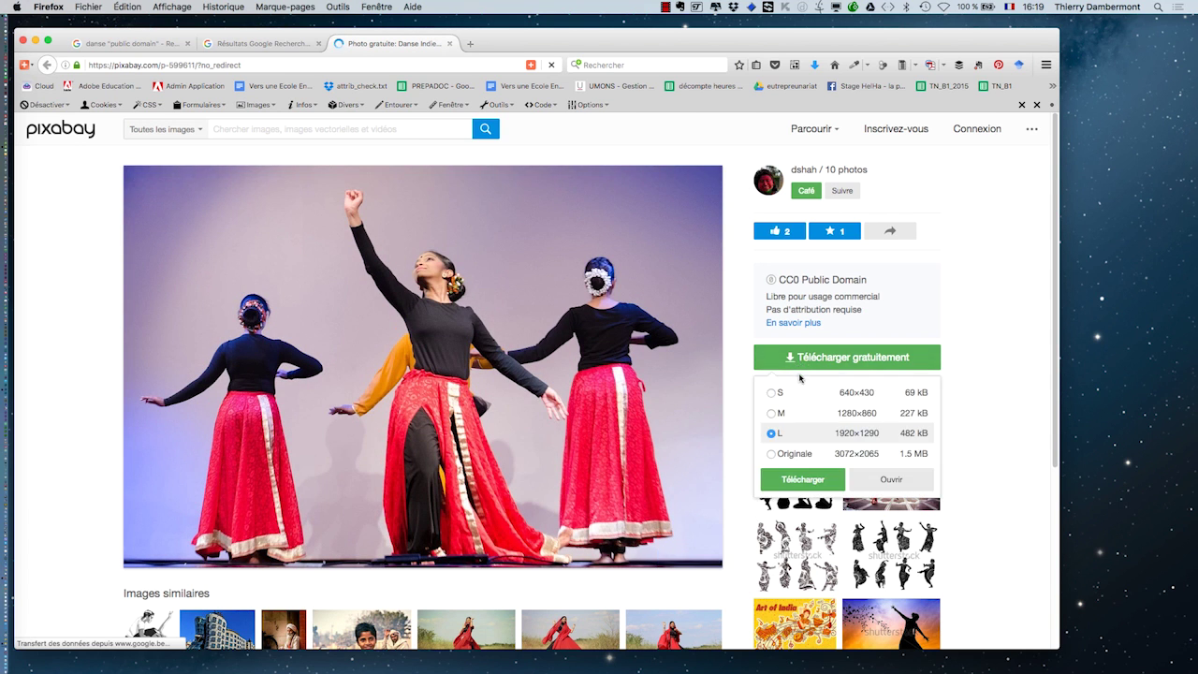
pyautogui.click(807, 482)
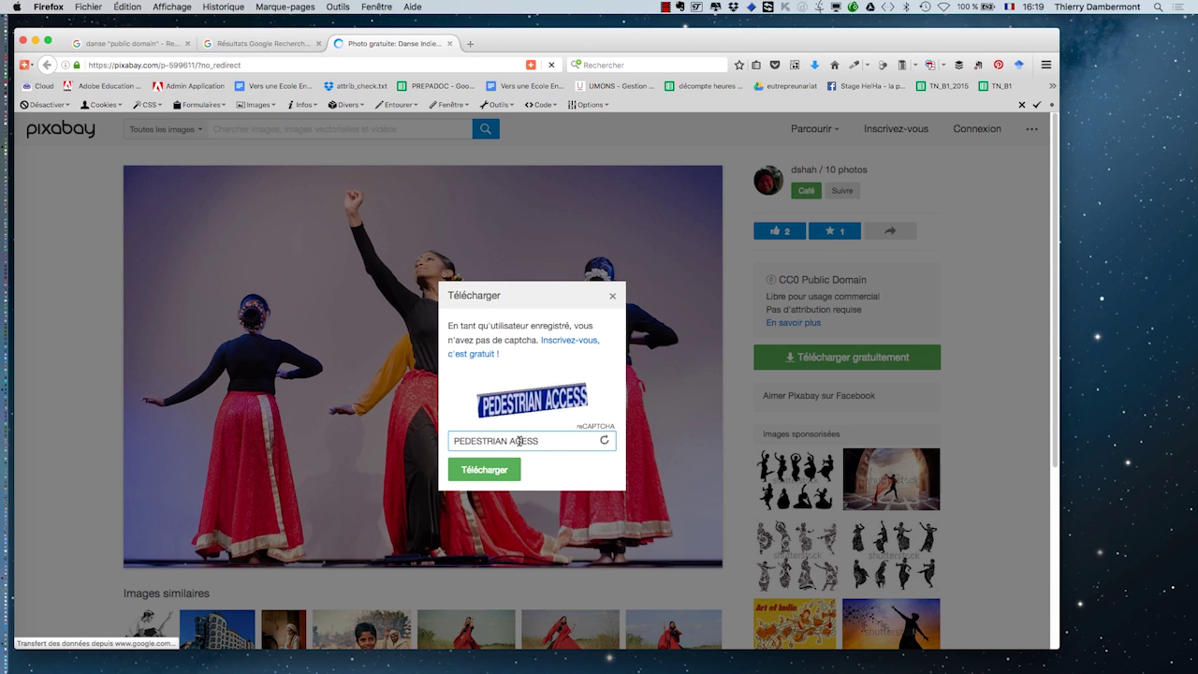
pyautogui.click(506, 471)
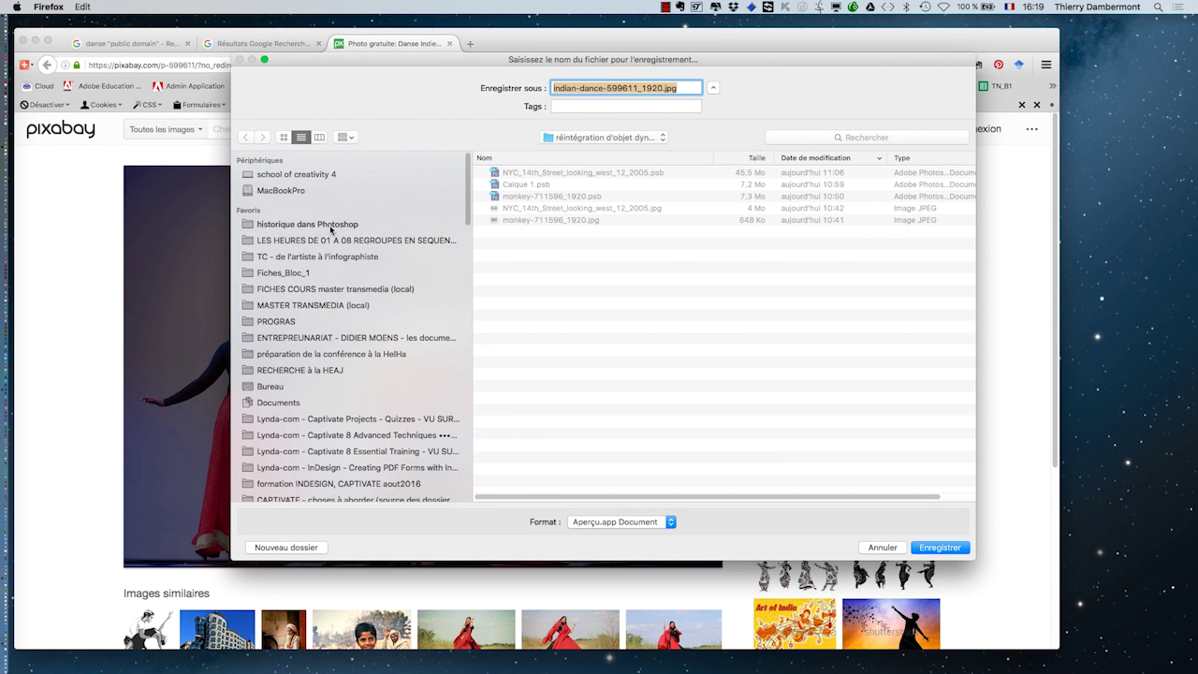
pyautogui.click(331, 226)
pyautogui.click(954, 548)
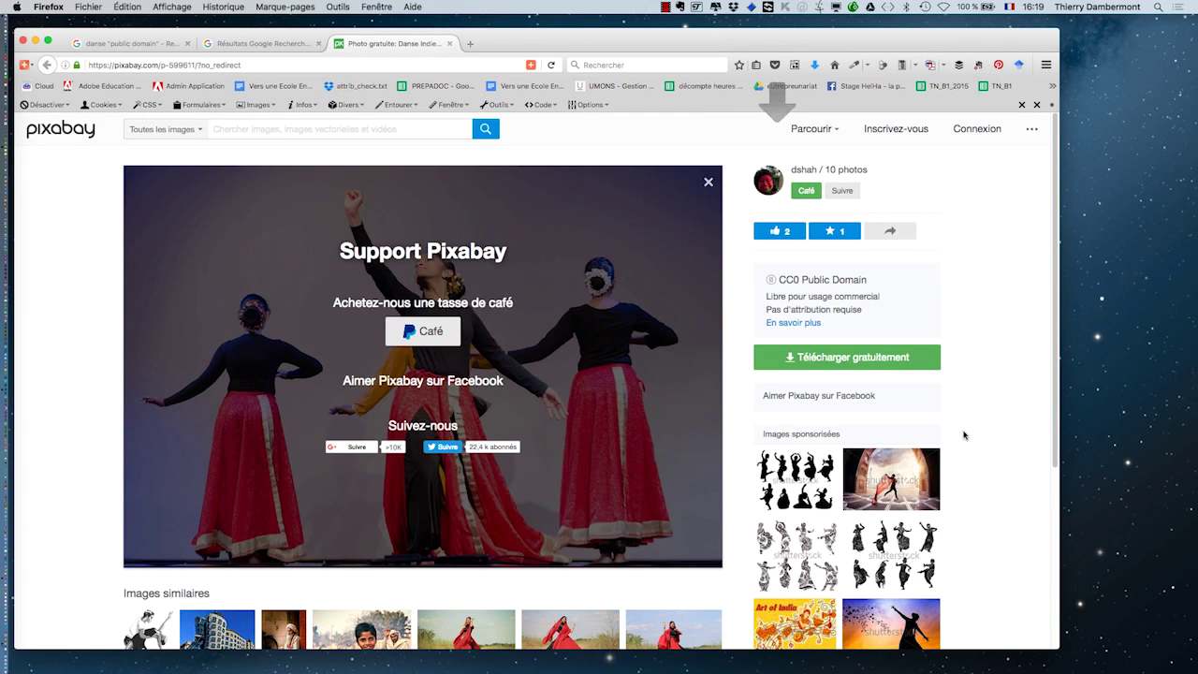
# Return to the image results for danse, look through them, and change the search to dance "public domain"
pyautogui.click(255, 48)
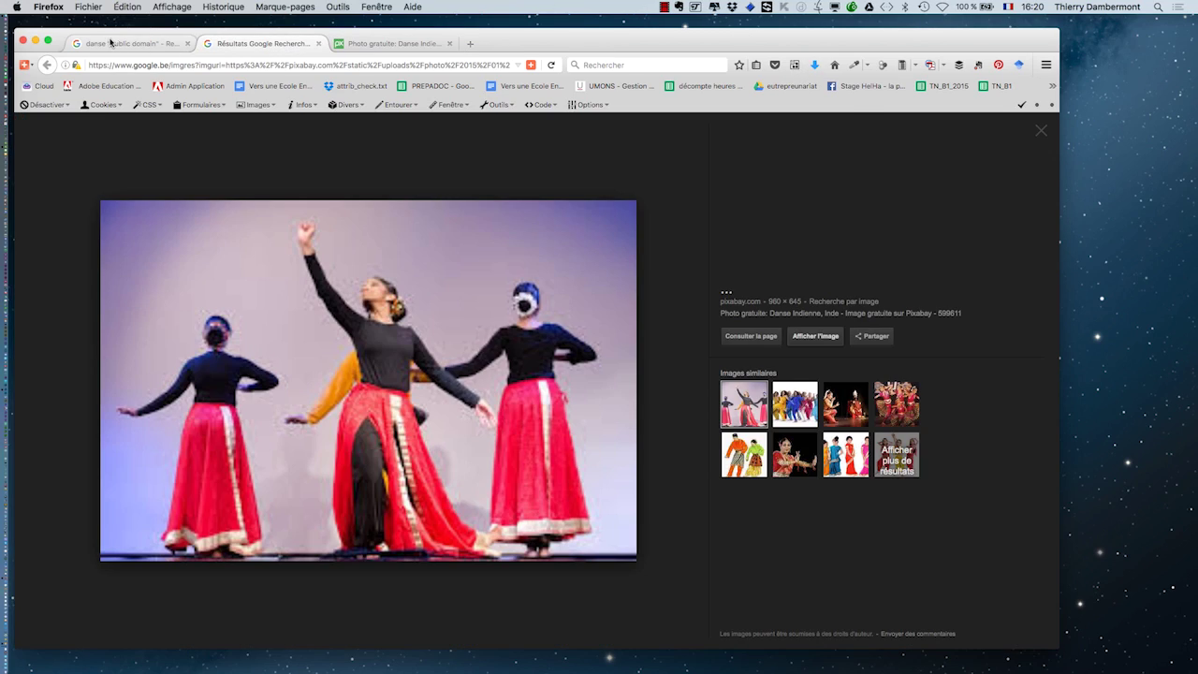
pyautogui.click(113, 44)
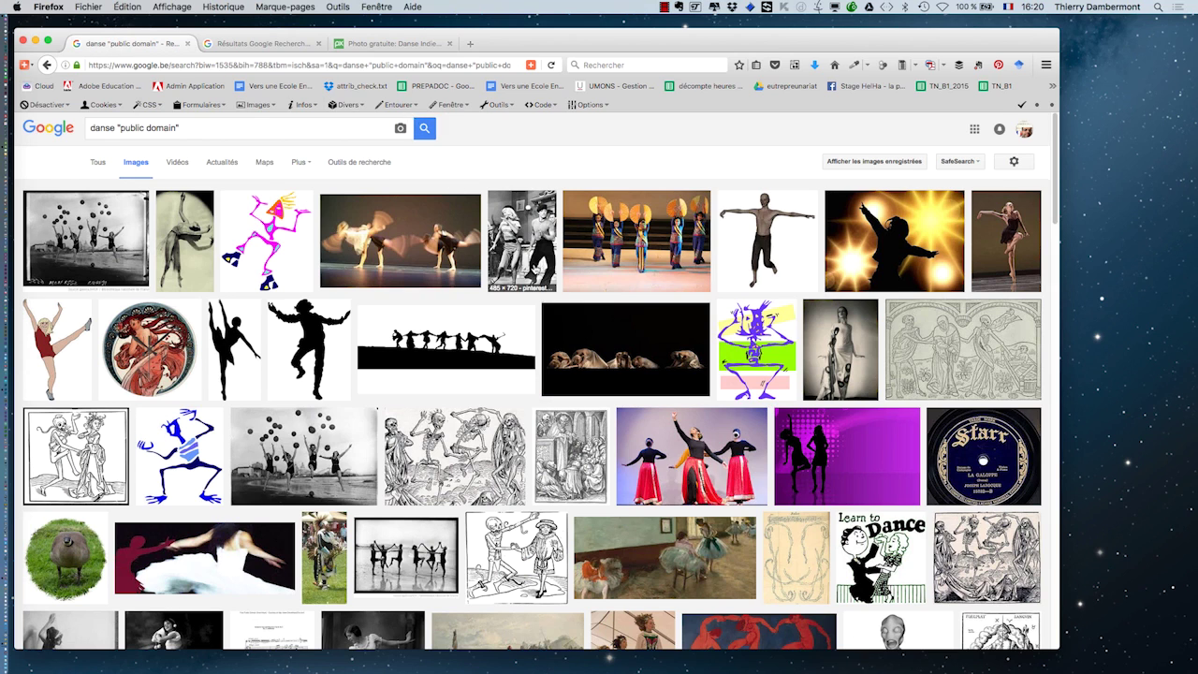
pyautogui.scroll(-5, 534, 375)
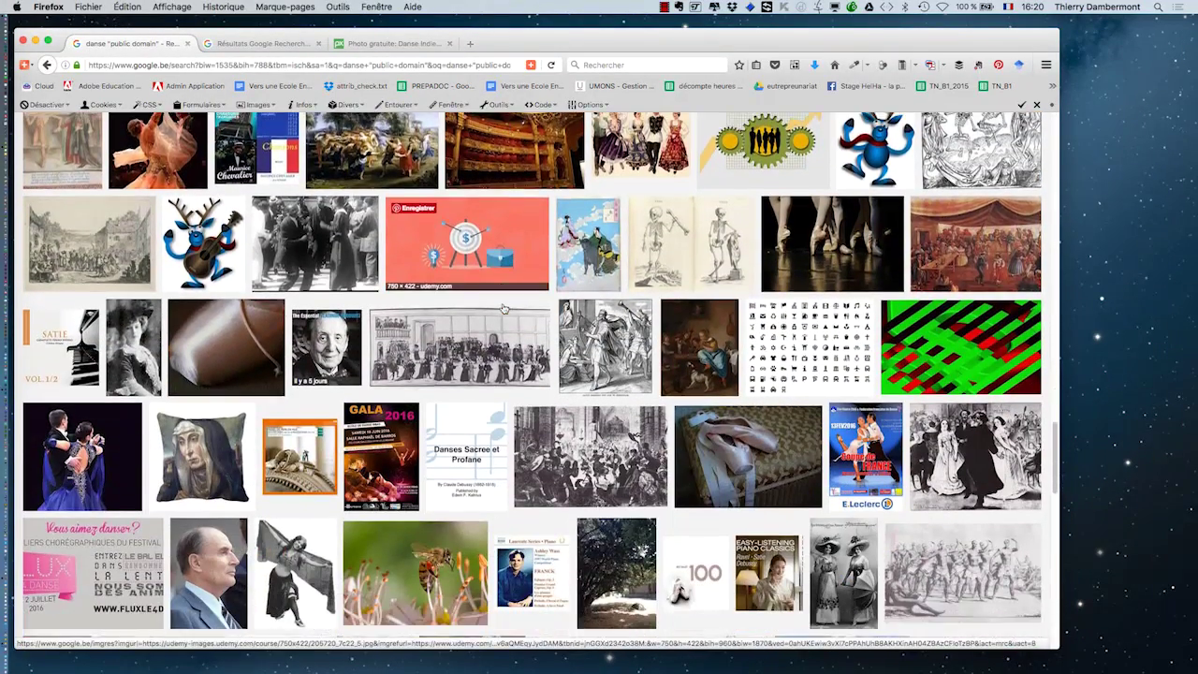
pyautogui.scroll(5, 65, 114)
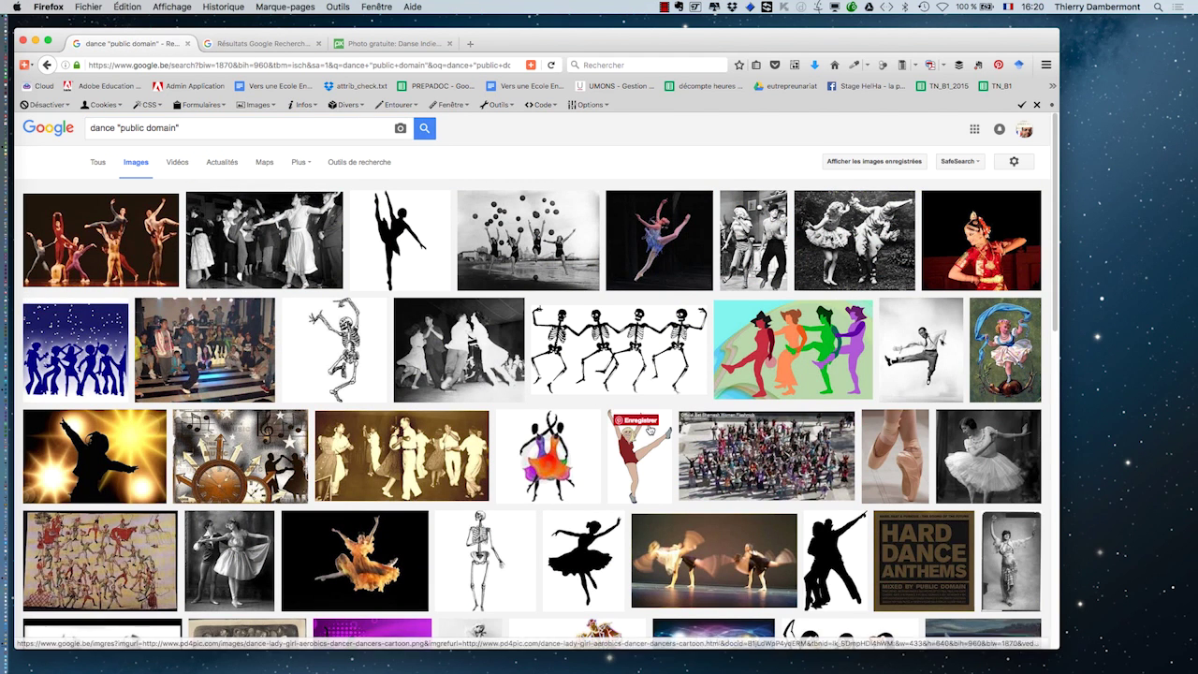
# Look through the image results for dance "public domain" for other usable photos
pyautogui.scroll(-5, 646, 426)
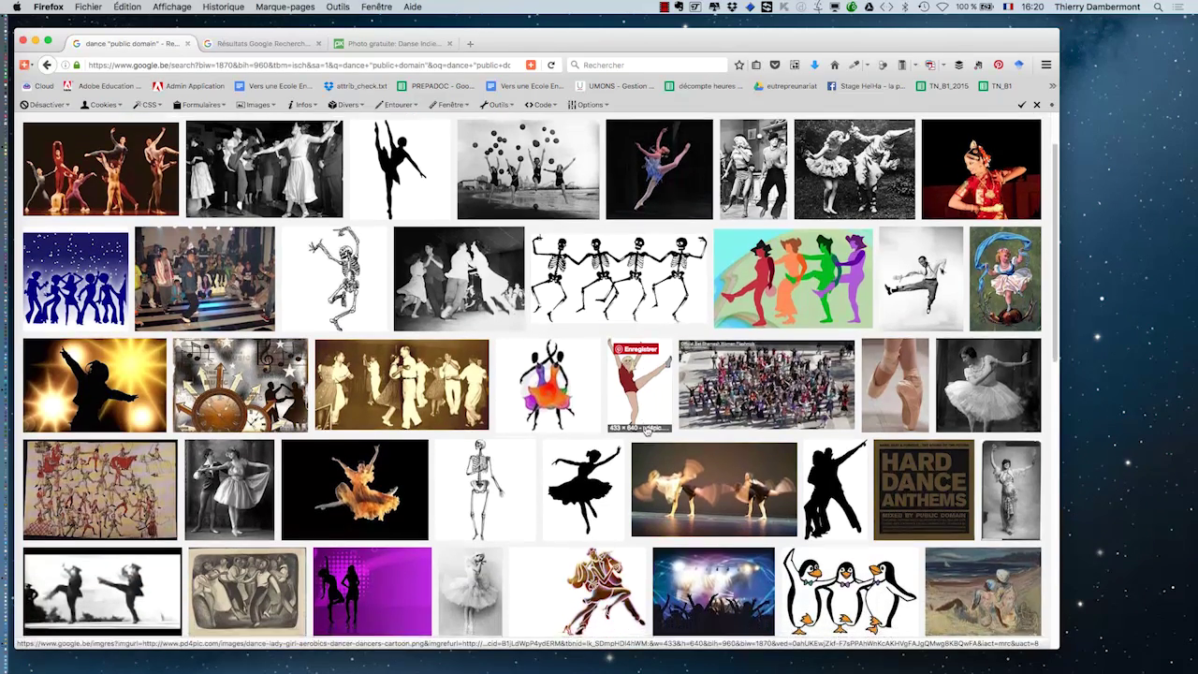
pyautogui.scroll(-9, 646, 426)
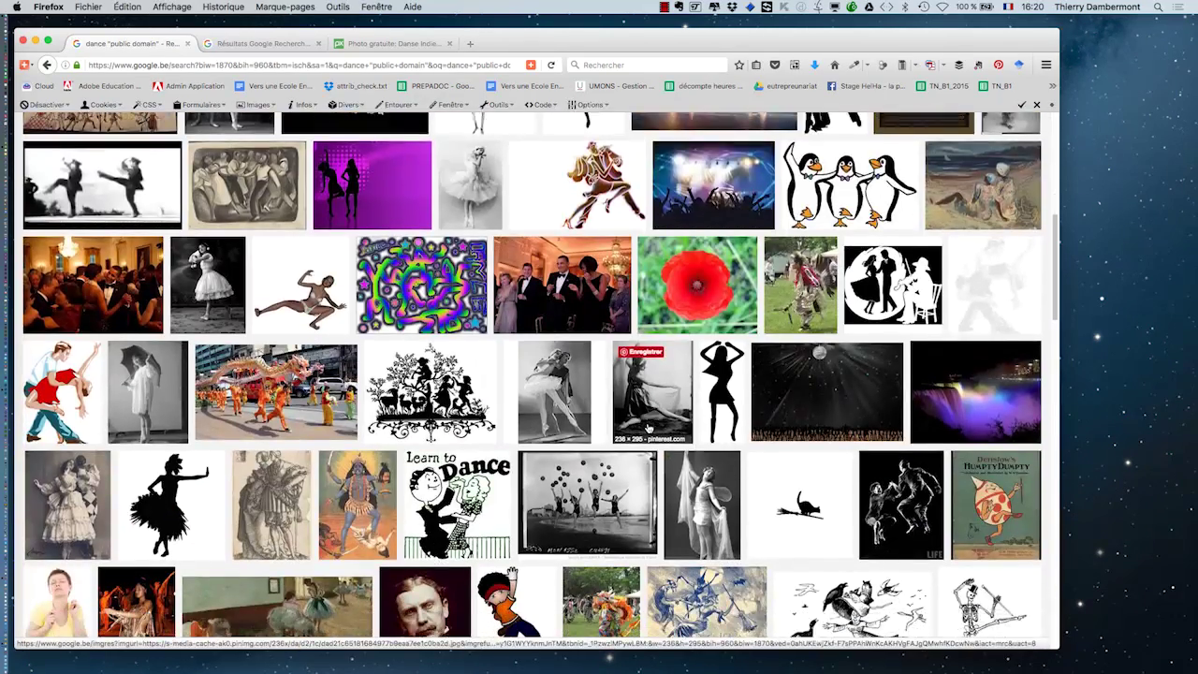
pyautogui.scroll(-10, 648, 429)
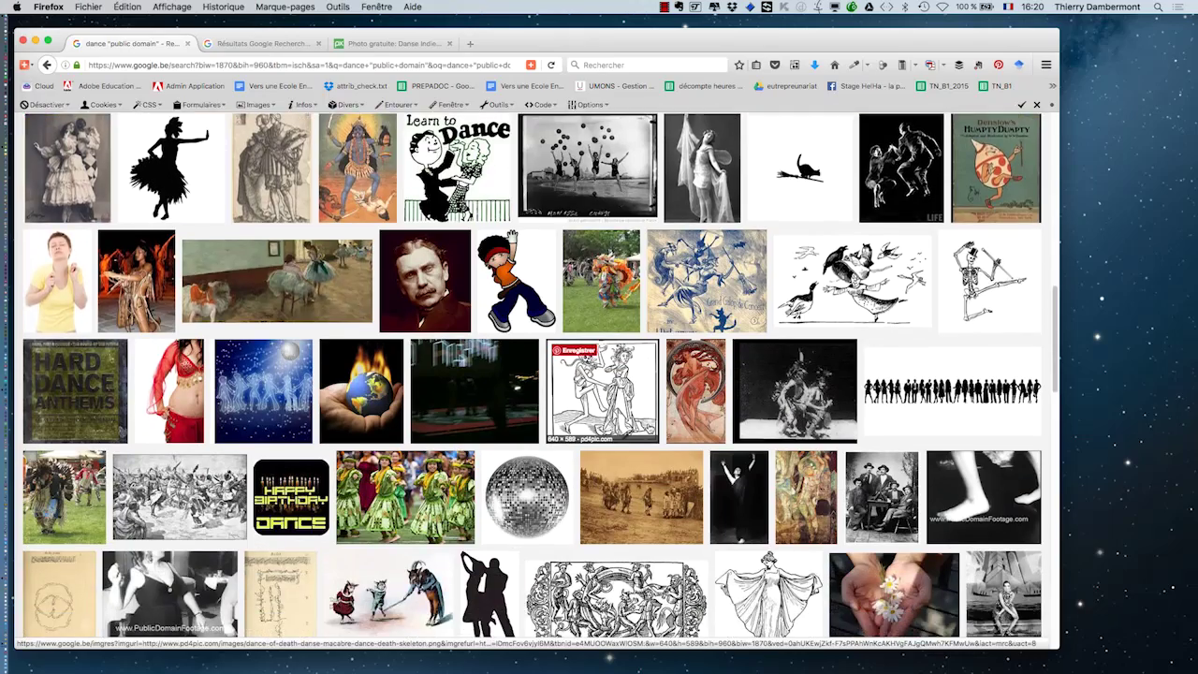
pyautogui.scroll(-3, 649, 429)
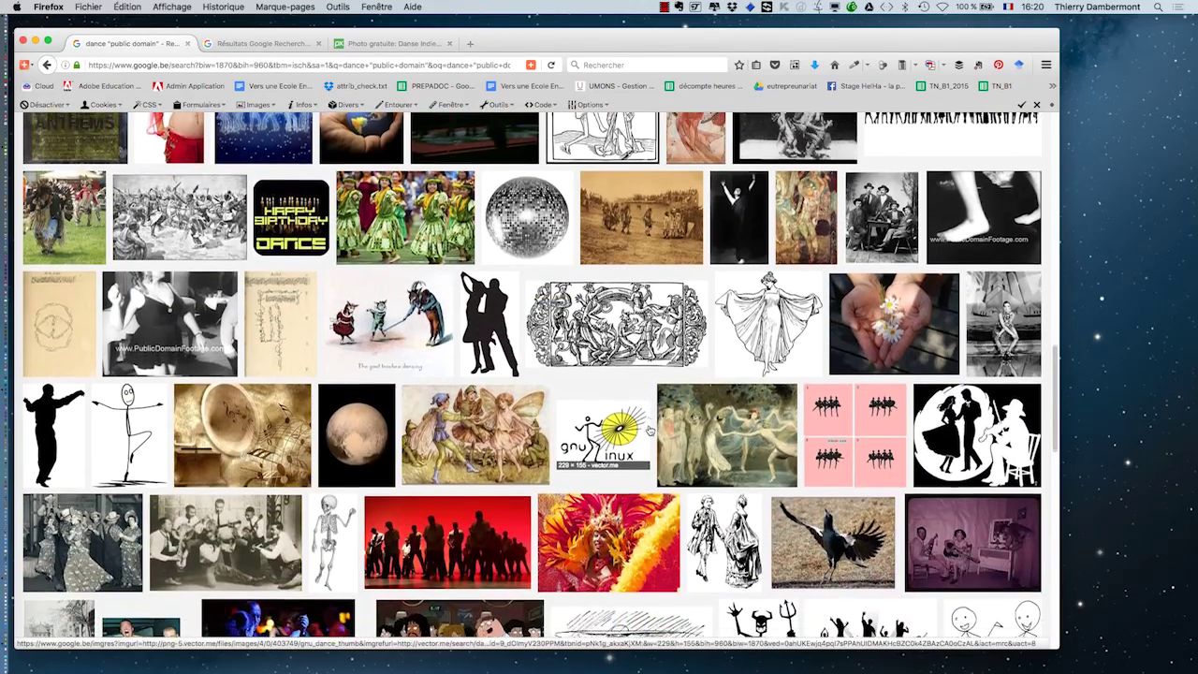
pyautogui.scroll(-16, 649, 429)
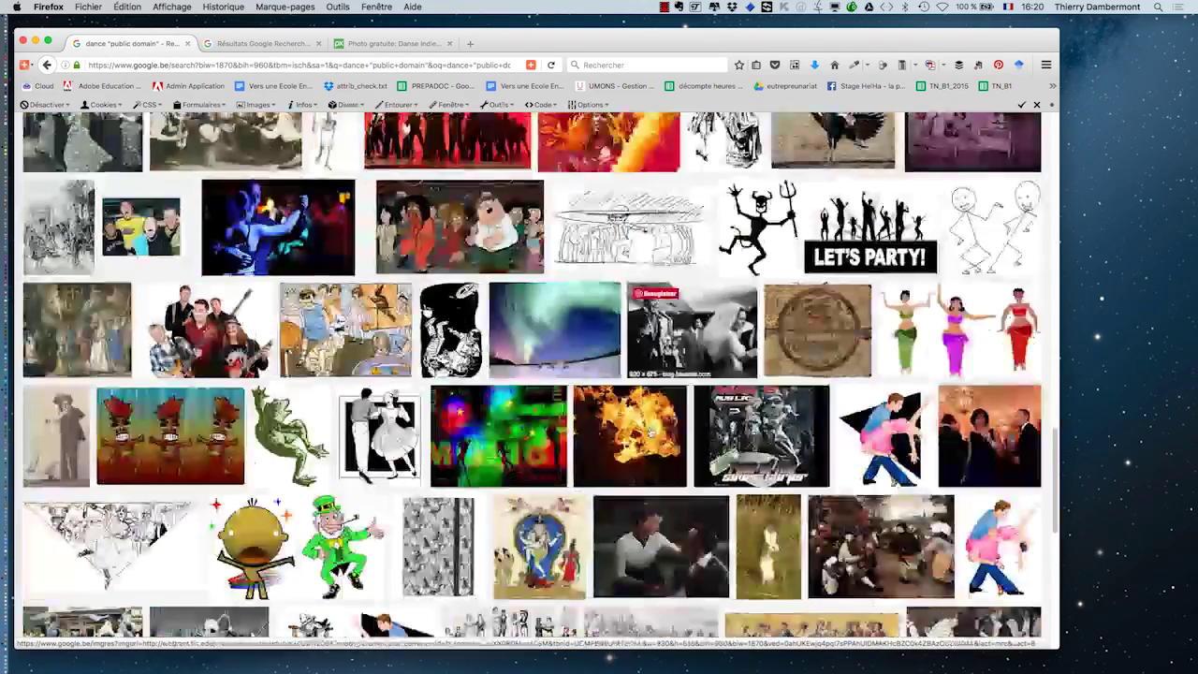
pyautogui.scroll(20, 649, 432)
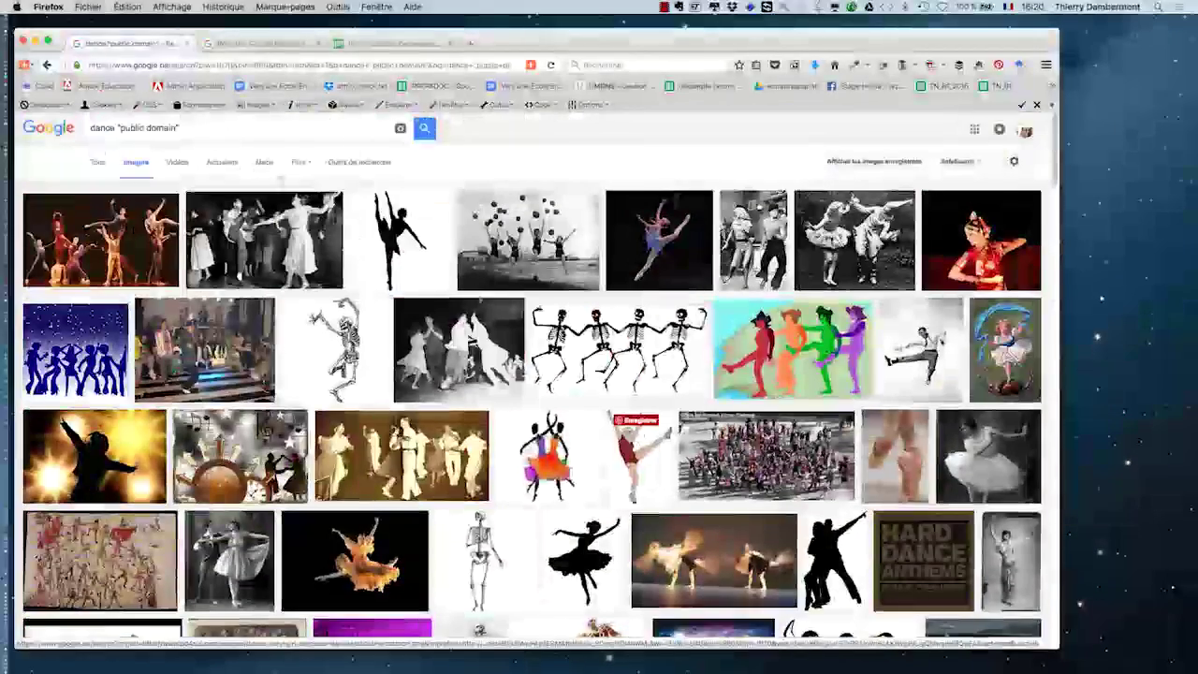
# Narrow the image search to tribal dance "public domain"
pyautogui.click(92, 130)
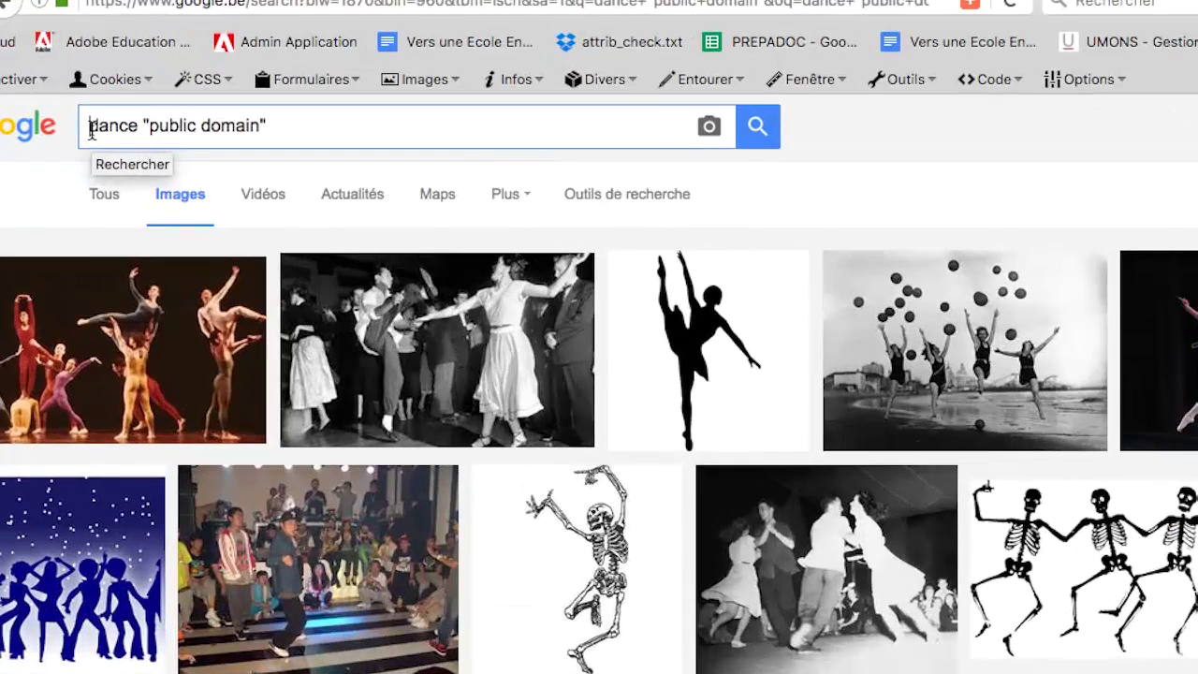
pyautogui.write('tribal')
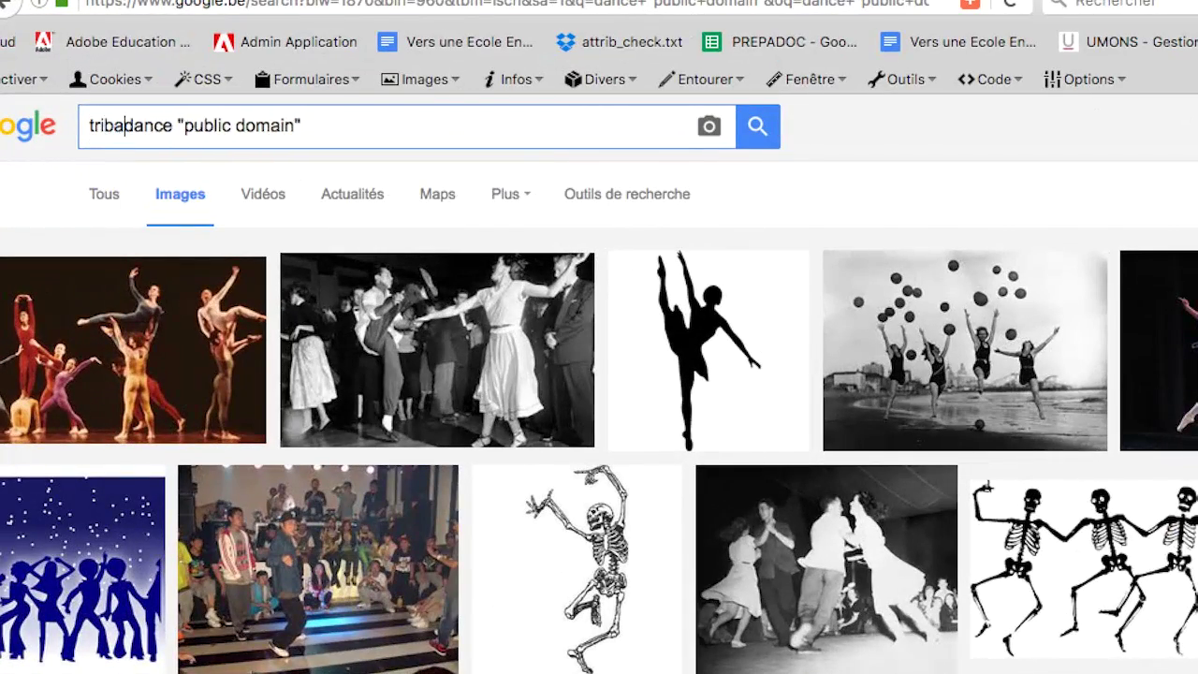
pyautogui.press('Return')
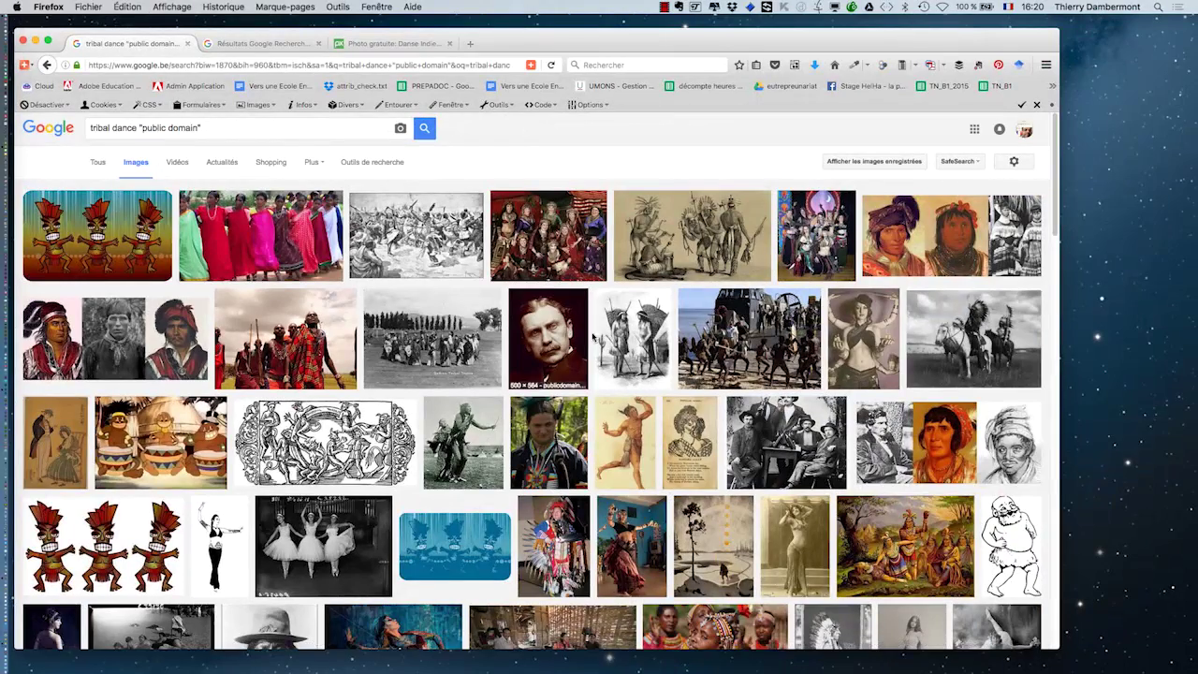
# Switch to Photoshop and hide the windows of all other applications
pyautogui.press('super+Tab')
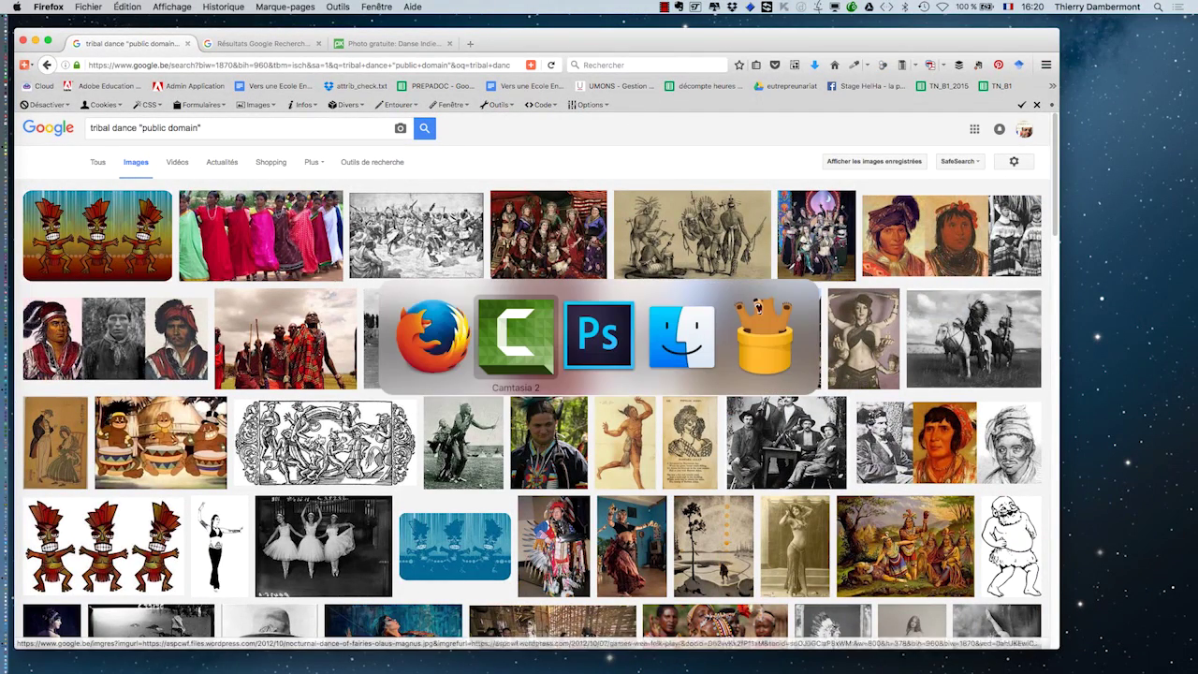
pyautogui.click(599, 335)
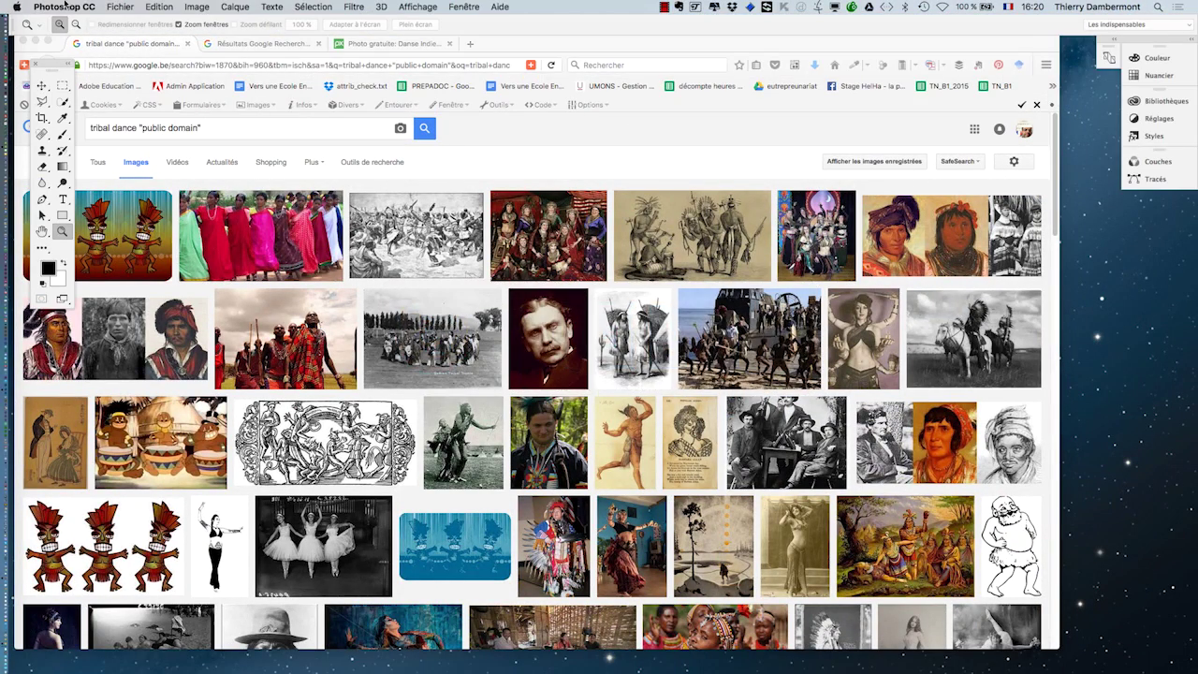
pyautogui.press('super+alt+h')
# Open indian-dance-599611_1920.jpg from the "historique dans Photoshop" folder and display it in full-screen mode with the menu bar
pyautogui.click(122, 7)
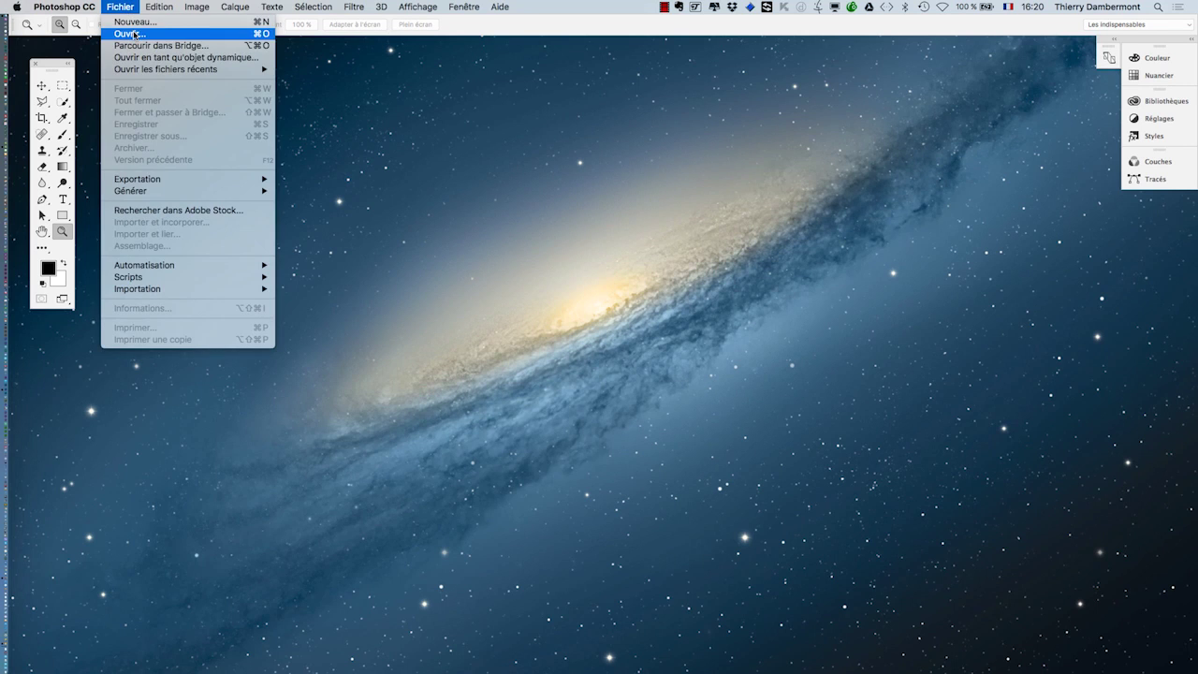
pyautogui.click(135, 35)
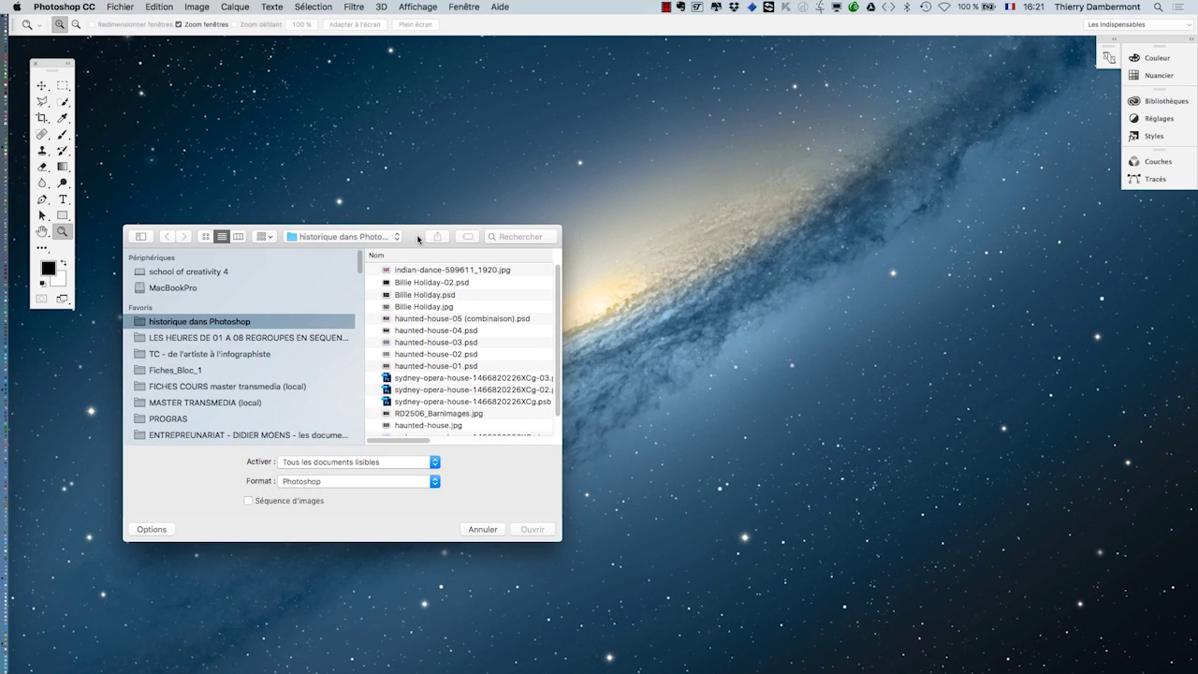
pyautogui.moveTo(558, 402); pyautogui.dragTo(783, 439)
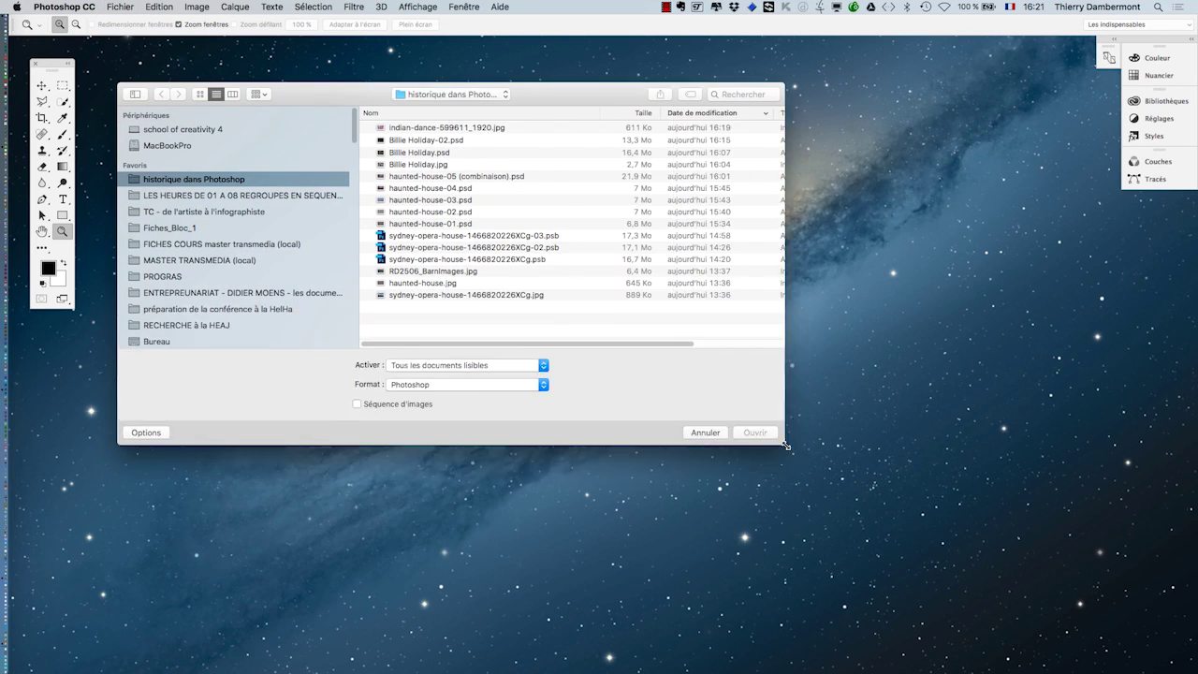
pyautogui.click(473, 129)
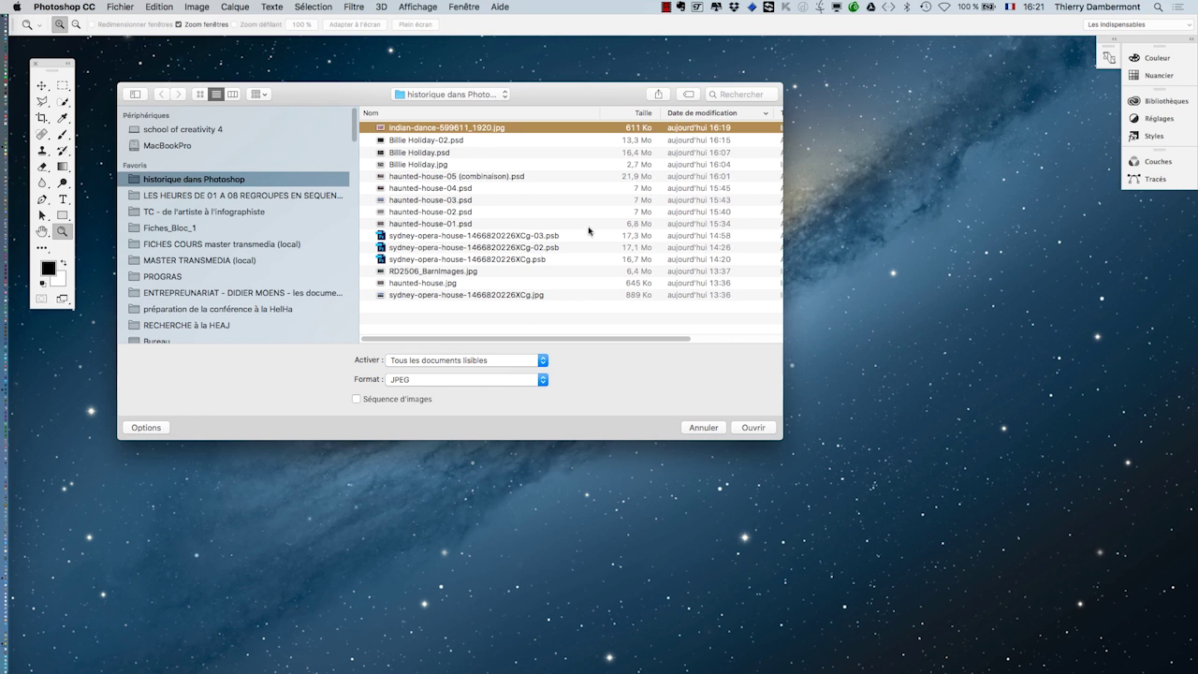
pyautogui.click(755, 428)
pyautogui.press('f')
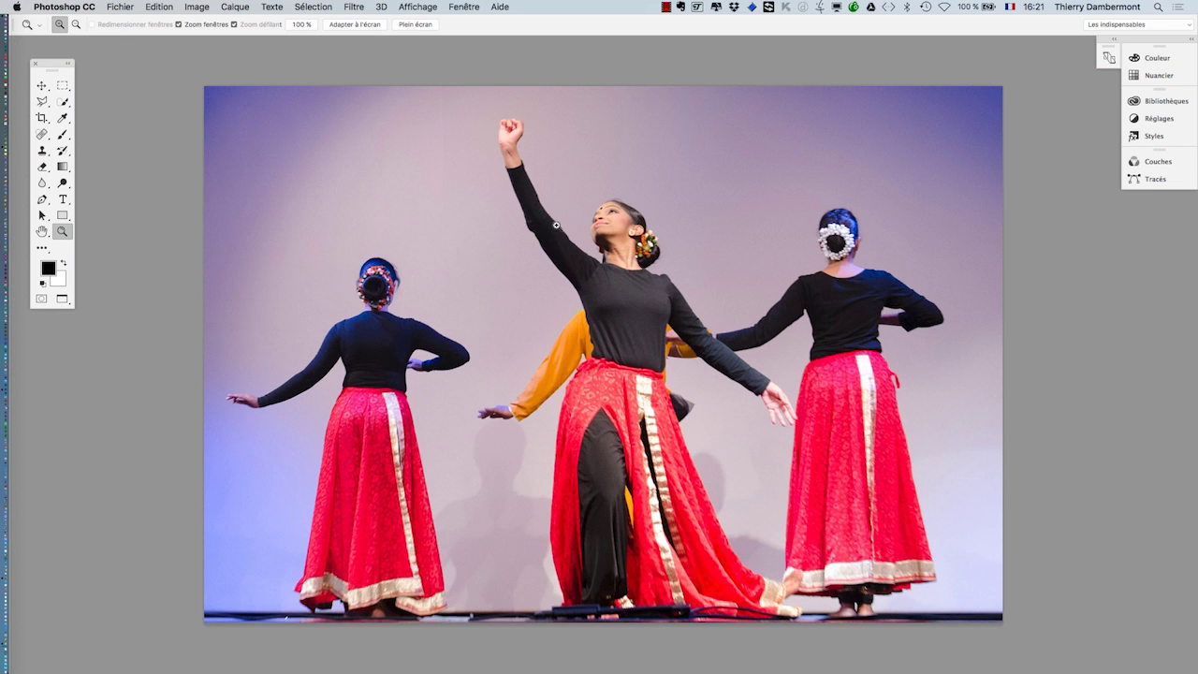
pyautogui.moveTo(645, 332); pyautogui.dragTo(549, 321)
# Display the History panel, place it beside the reduced photo, and move the floating tool palette closer to the image
pyautogui.click(454, 7)
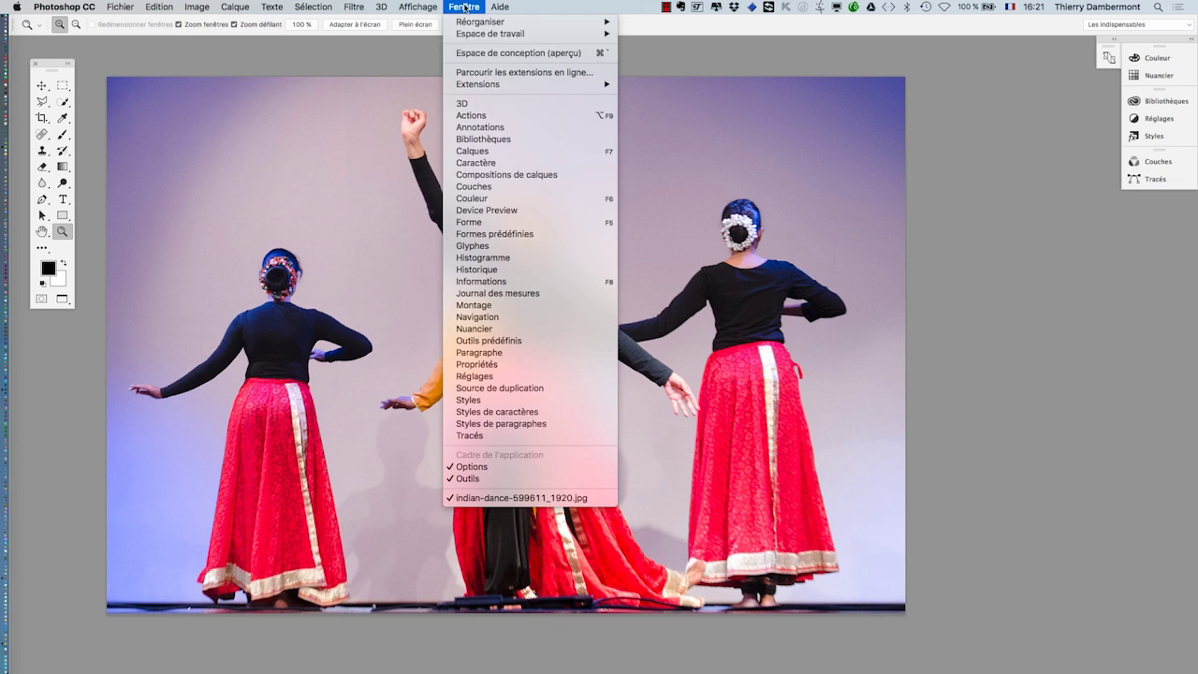
pyautogui.click(523, 271)
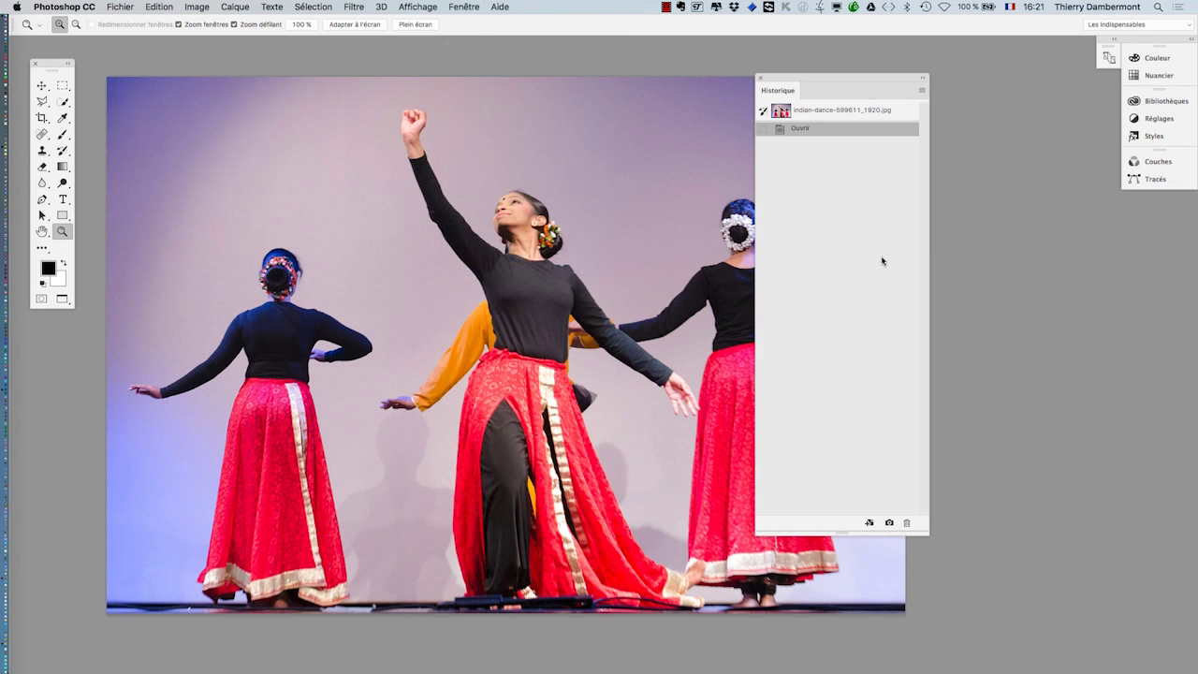
pyautogui.moveTo(804, 84); pyautogui.dragTo(925, 60)
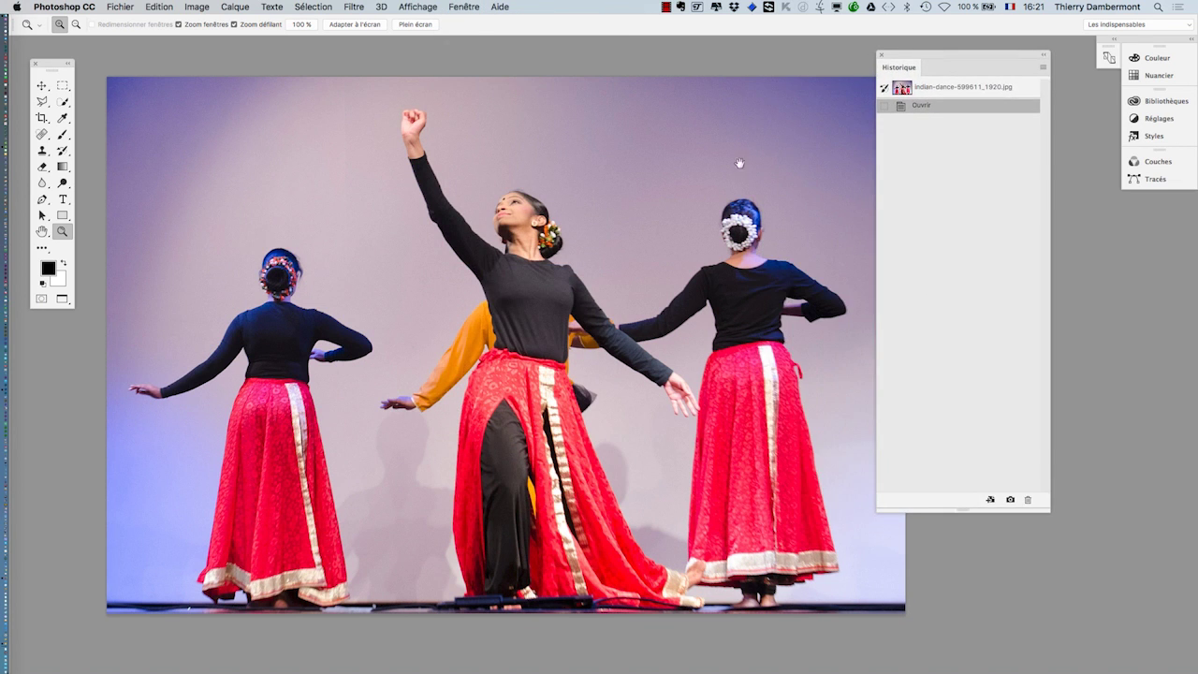
pyautogui.hscroll(3, 711, 173)
pyautogui.scroll(-1, 711, 173)
pyautogui.keyDown('alt'); pyautogui.click(614, 291); pyautogui.keyUp('alt')
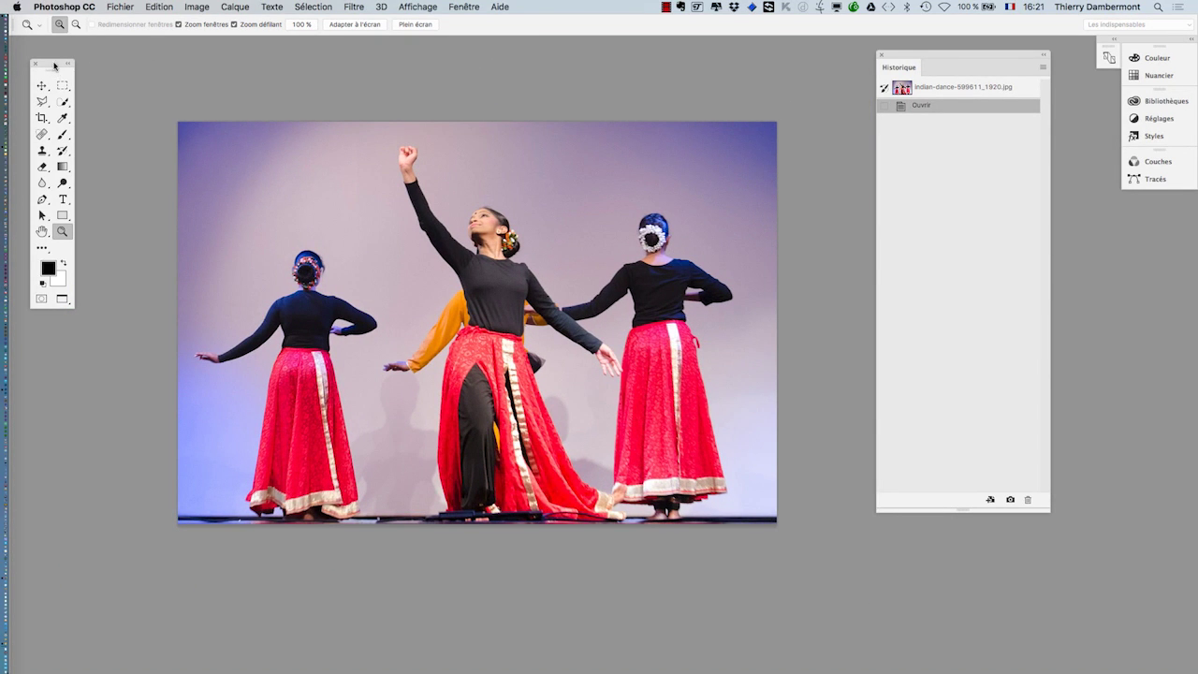
pyautogui.moveTo(54, 65); pyautogui.dragTo(113, 93)
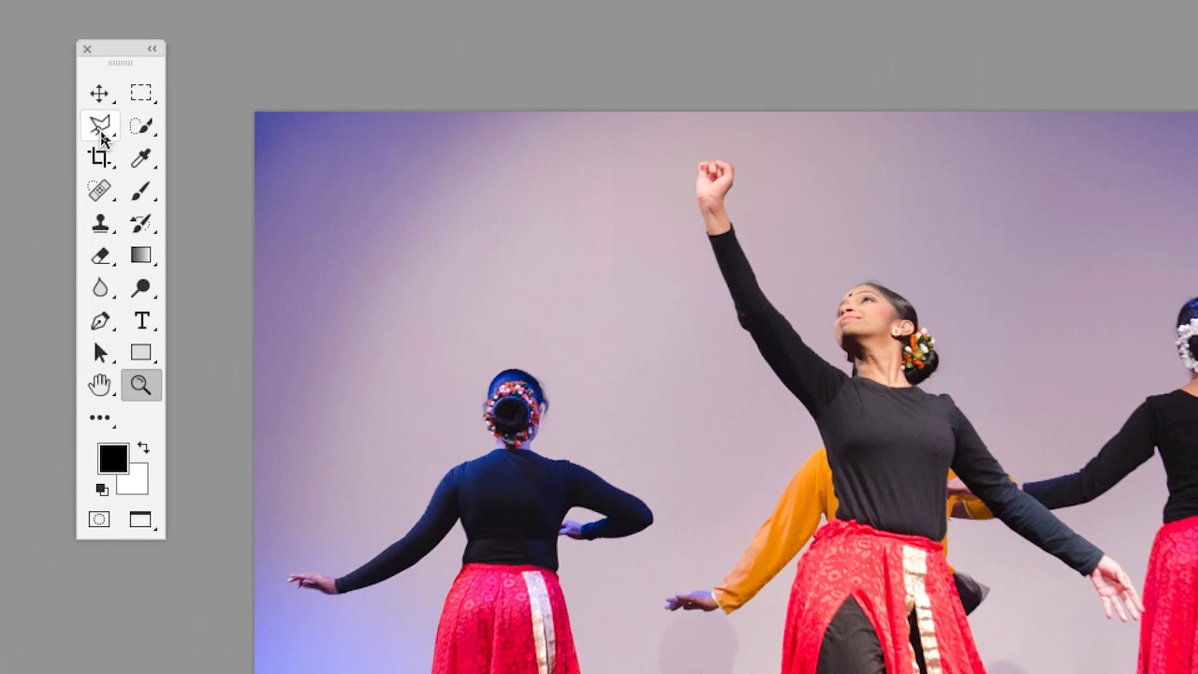
# Outline the left dancer's skirt with a freehand Lasso selection
pyautogui.click(101, 126)
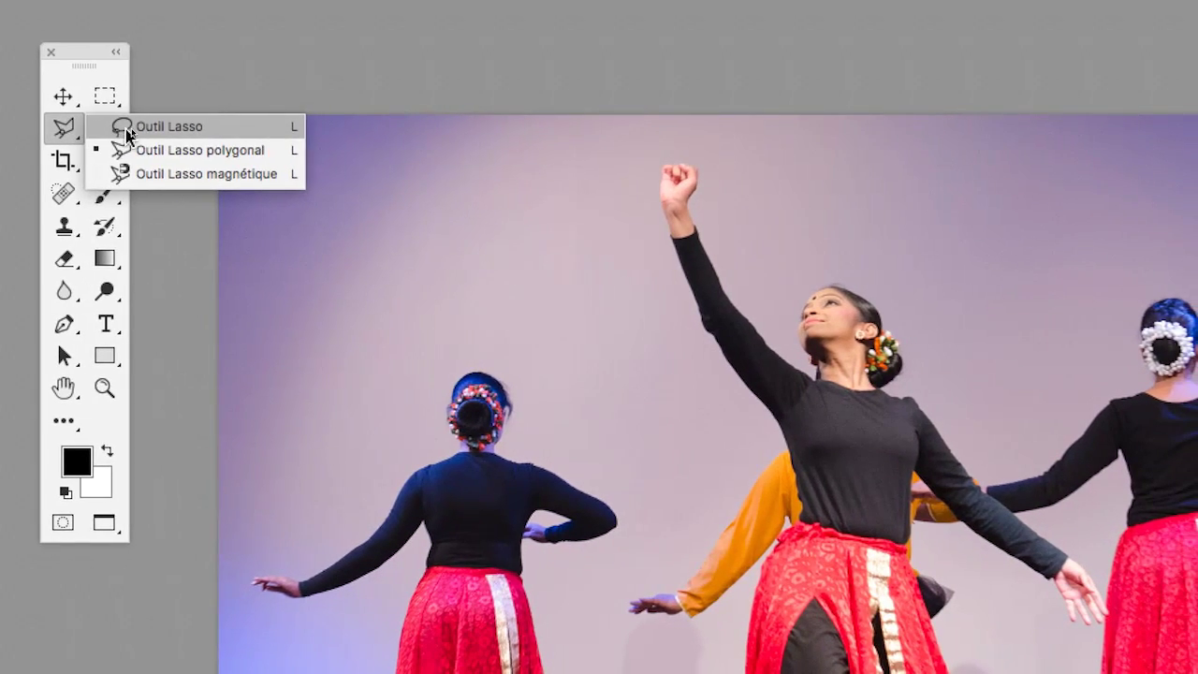
pyautogui.click(127, 129)
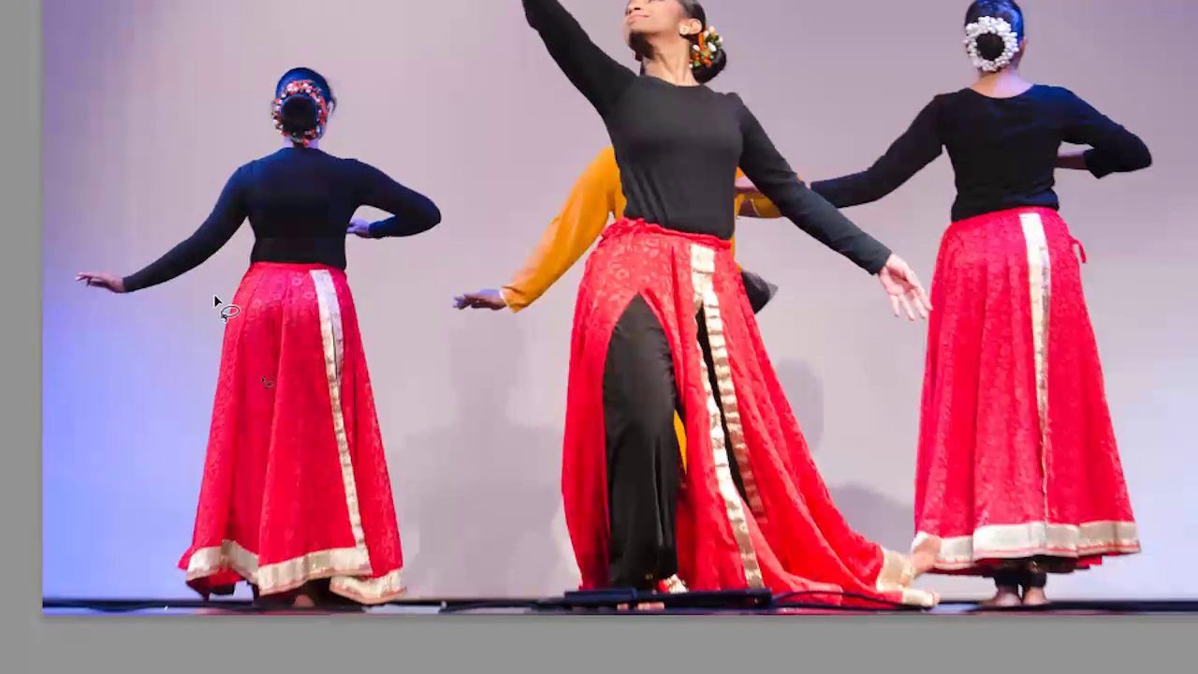
pyautogui.moveTo(214, 296)
pyautogui.mouseDown()
pyautogui.moveTo(199, 367)
pyautogui.moveTo(192, 347)
pyautogui.moveTo(214, 416)
pyautogui.moveTo(288, 404)
pyautogui.moveTo(277, 299)
pyautogui.moveTo(237, 221)
pyautogui.moveTo(173, 204)
pyautogui.moveTo(126, 214)
pyautogui.moveTo(103, 257)
pyautogui.moveTo(217, 296)
pyautogui.mouseUp()
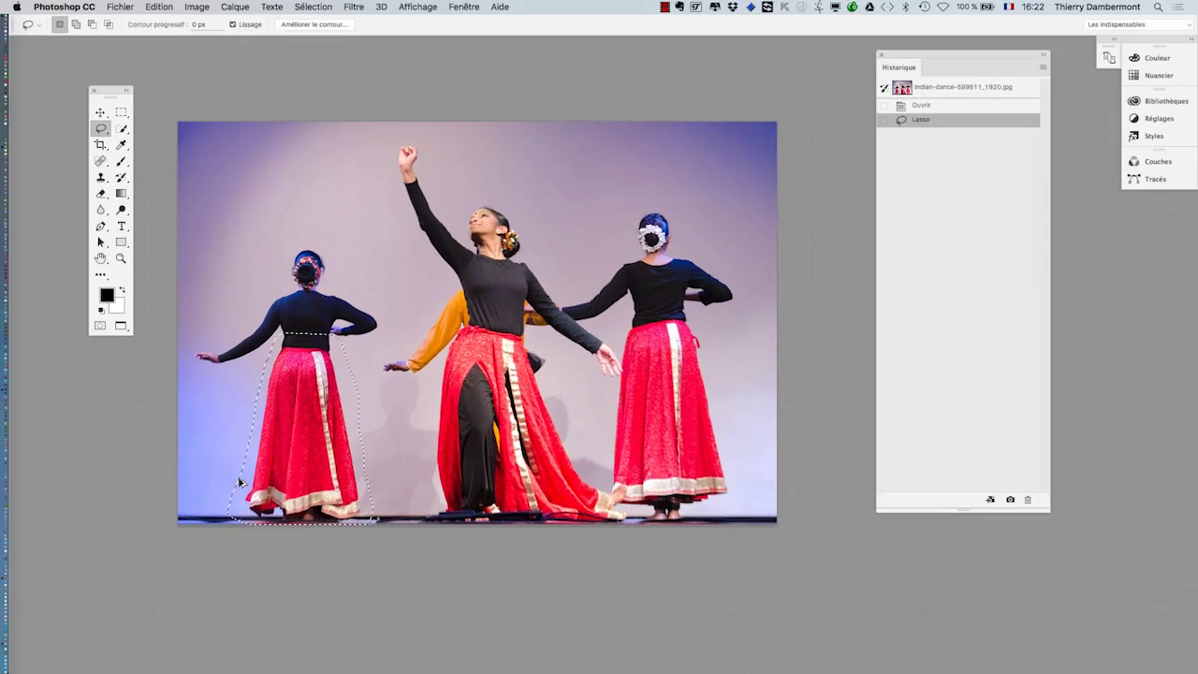
# Open a Hue/Saturation adjustment for the selected skirt, try several hues and set the hue to -31
pyautogui.click(200, 7)
pyautogui.moveTo(294, 43)
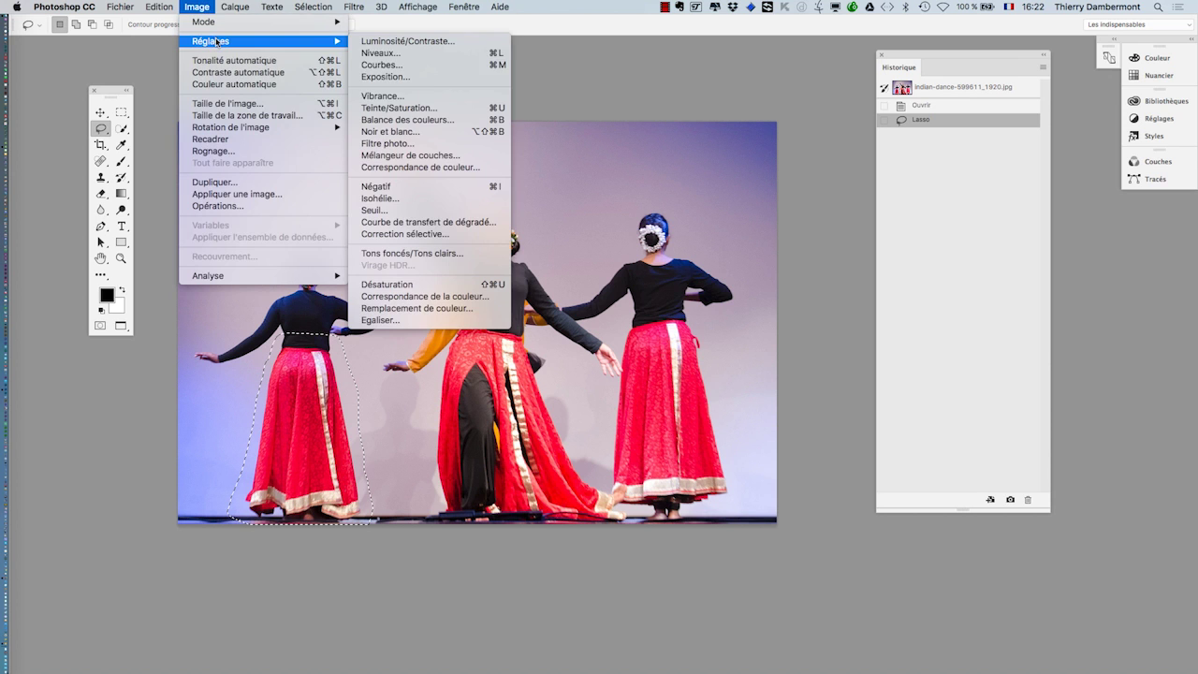
pyautogui.click(433, 109)
pyautogui.moveTo(798, 83); pyautogui.dragTo(523, 308)
pyautogui.press('alt')
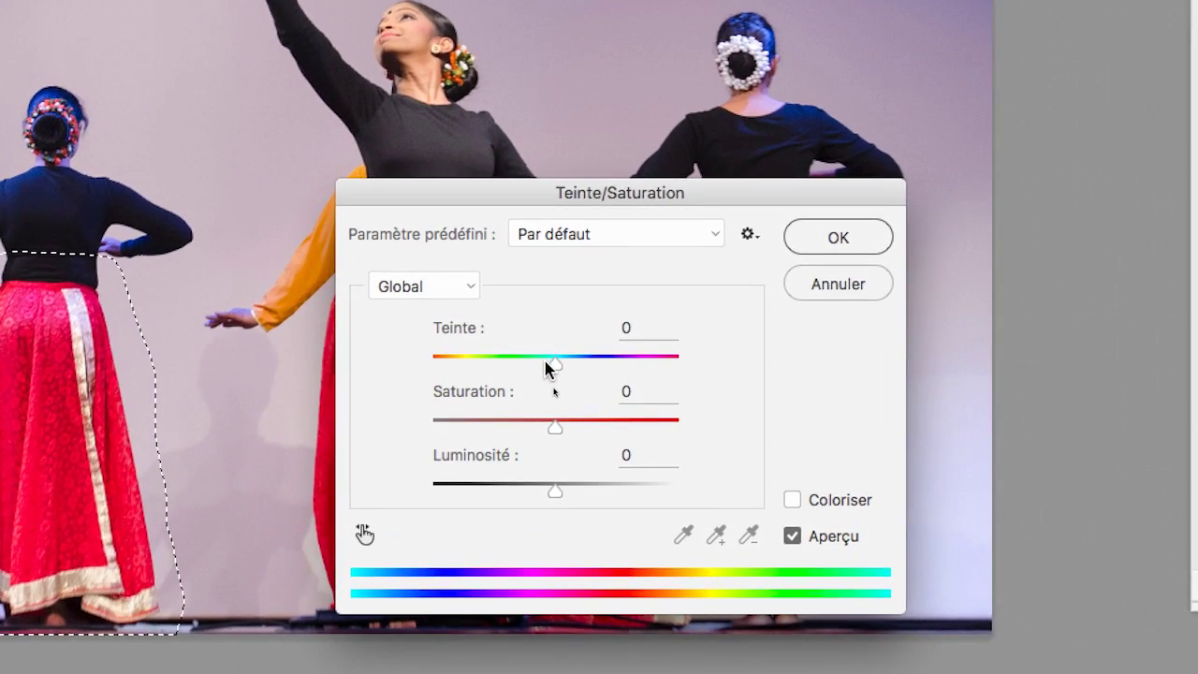
pyautogui.moveTo(571, 476); pyautogui.dragTo(561, 477)
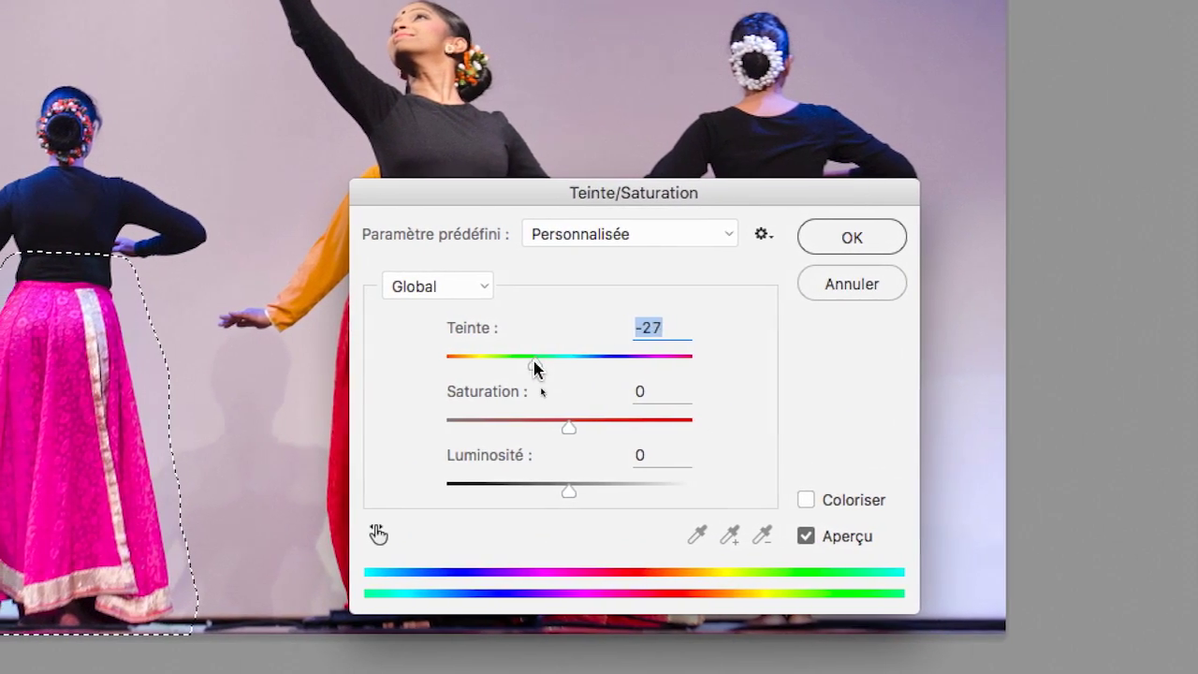
pyautogui.moveTo(535, 368); pyautogui.dragTo(502, 367)
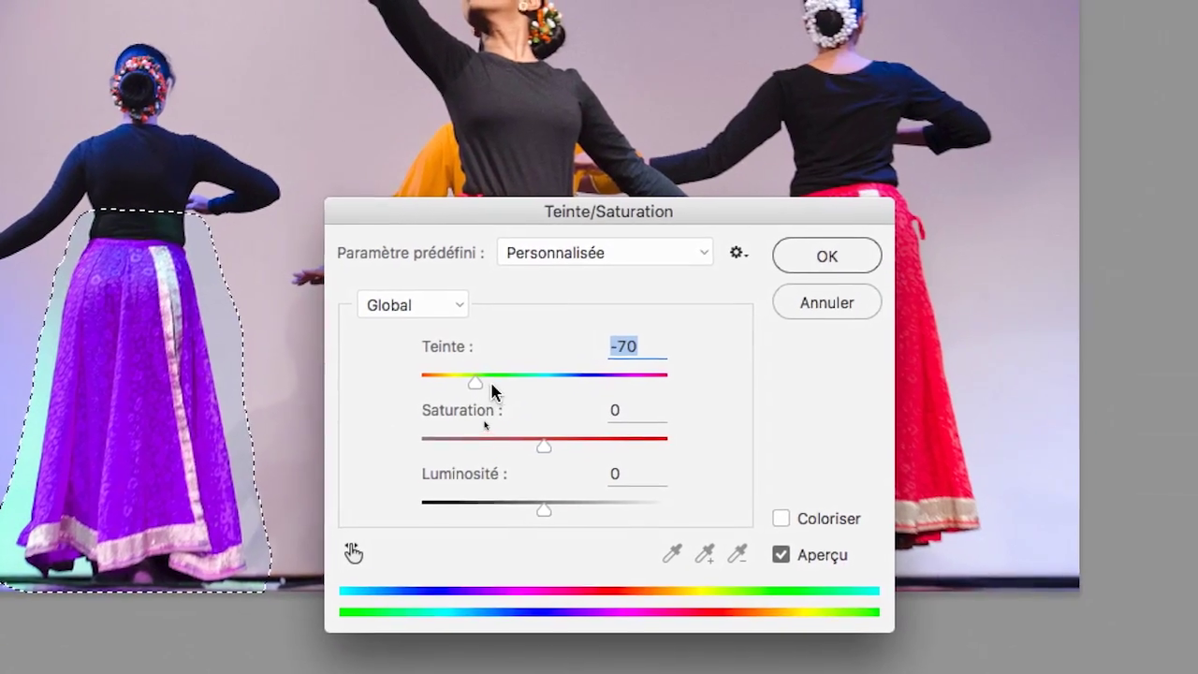
pyautogui.moveTo(557, 473); pyautogui.dragTo(549, 475)
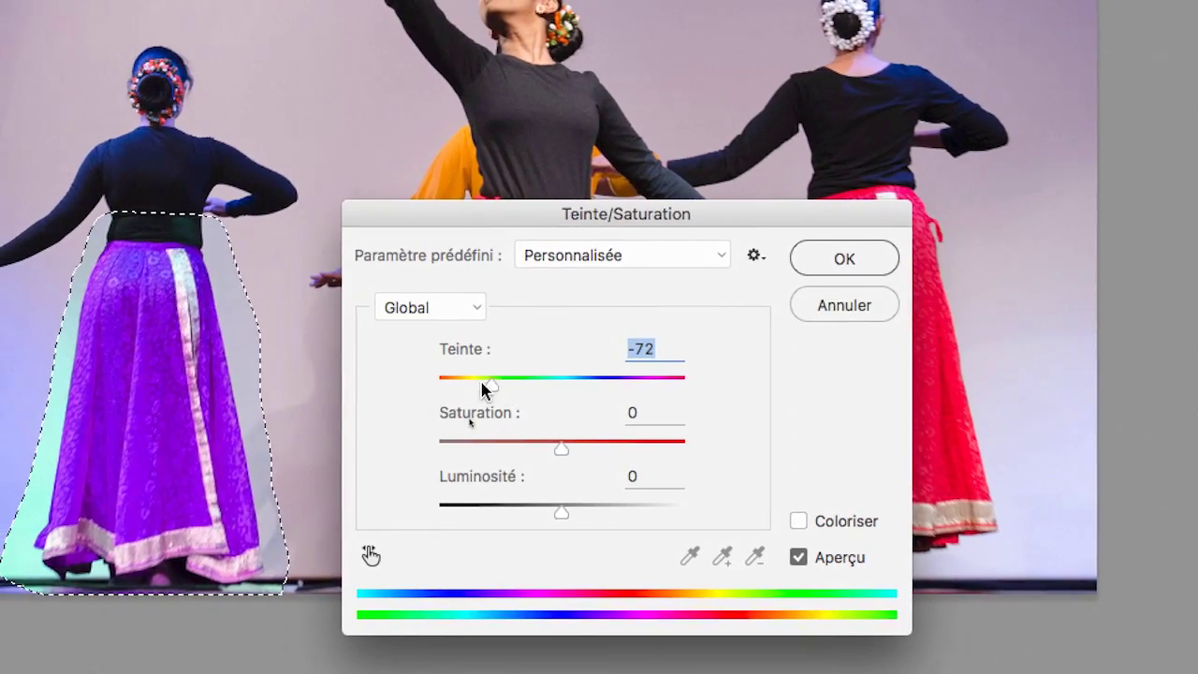
pyautogui.moveTo(481, 379); pyautogui.dragTo(477, 380)
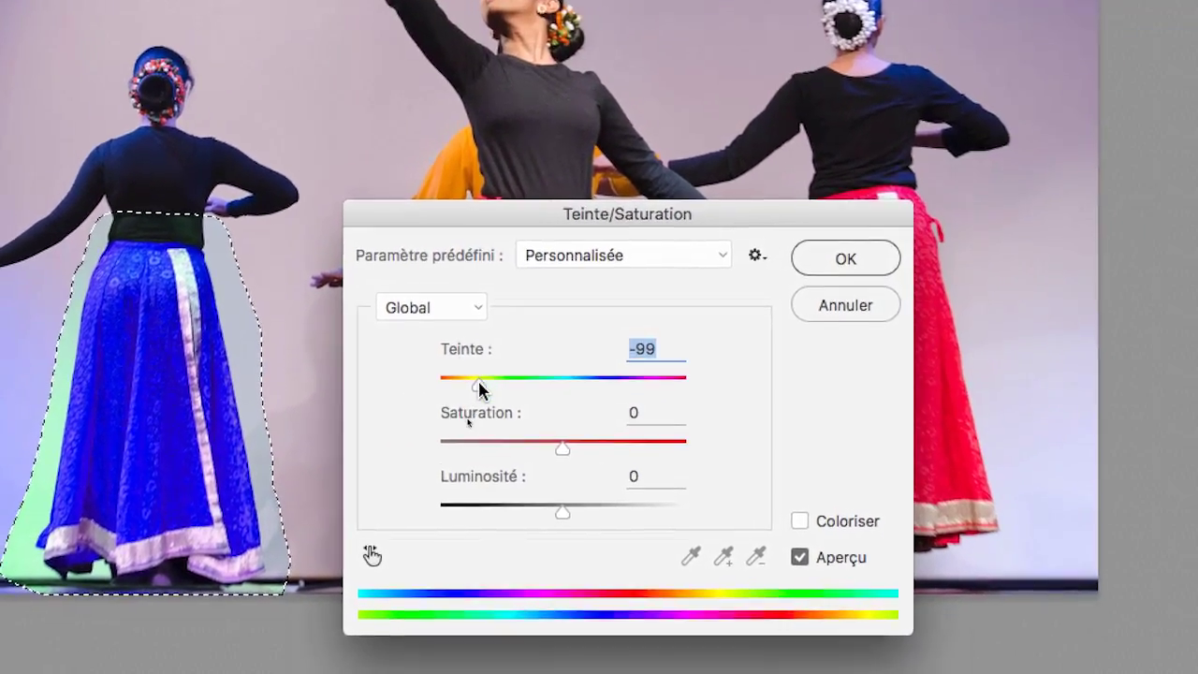
pyautogui.moveTo(477, 379); pyautogui.dragTo(496, 383)
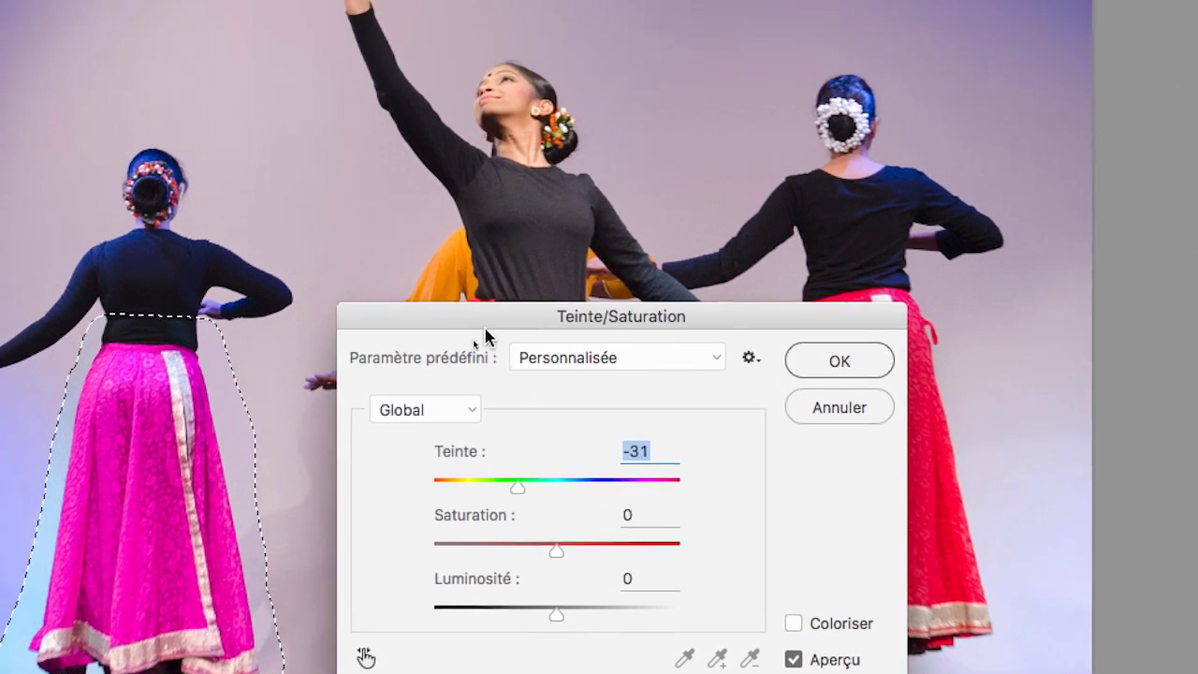
# Arrange the photo and the Hue/Saturation dialog so both can be seen, and shift the skirt's hue to -126
pyautogui.moveTo(483, 317); pyautogui.dragTo(502, 443)
pyautogui.scroll(-1, 471, 330)
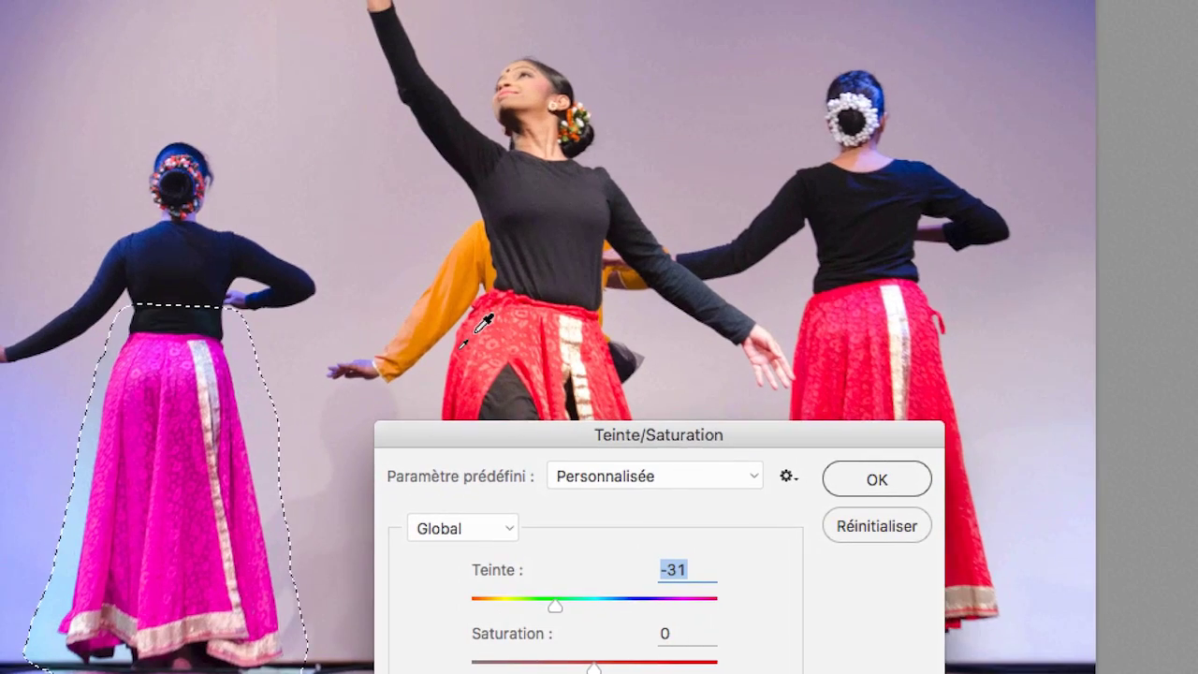
pyautogui.scroll(-4, 485, 323)
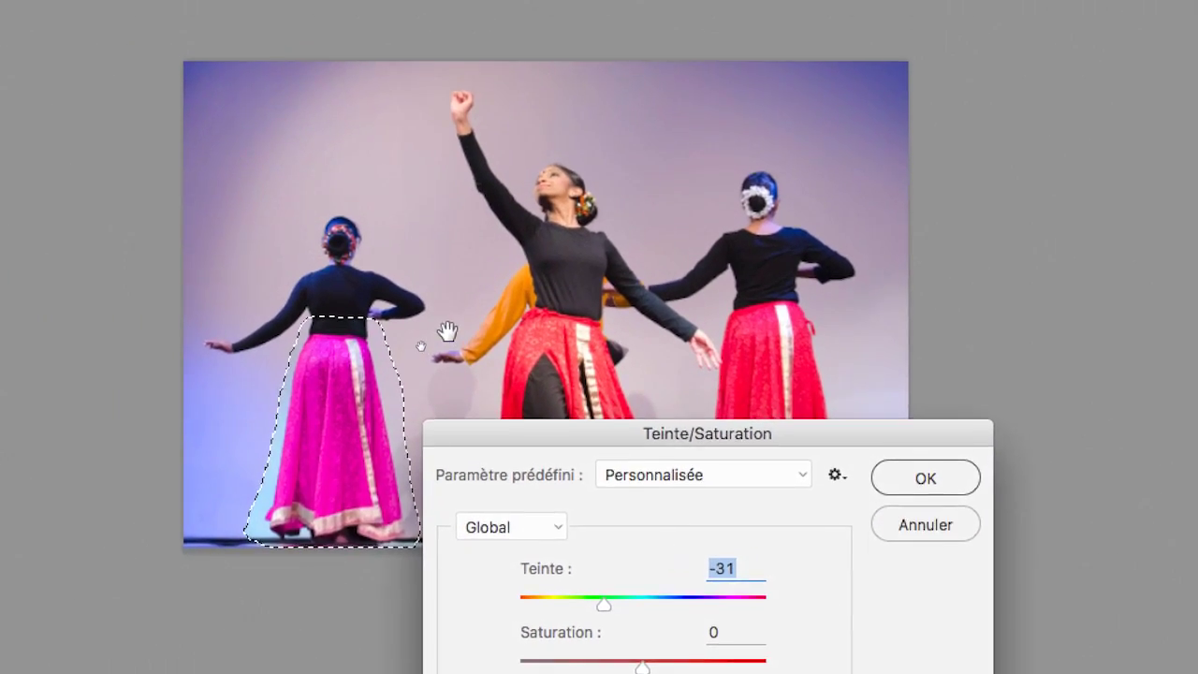
pyautogui.moveTo(447, 331); pyautogui.dragTo(508, 94)
pyautogui.moveTo(514, 432); pyautogui.dragTo(555, 388)
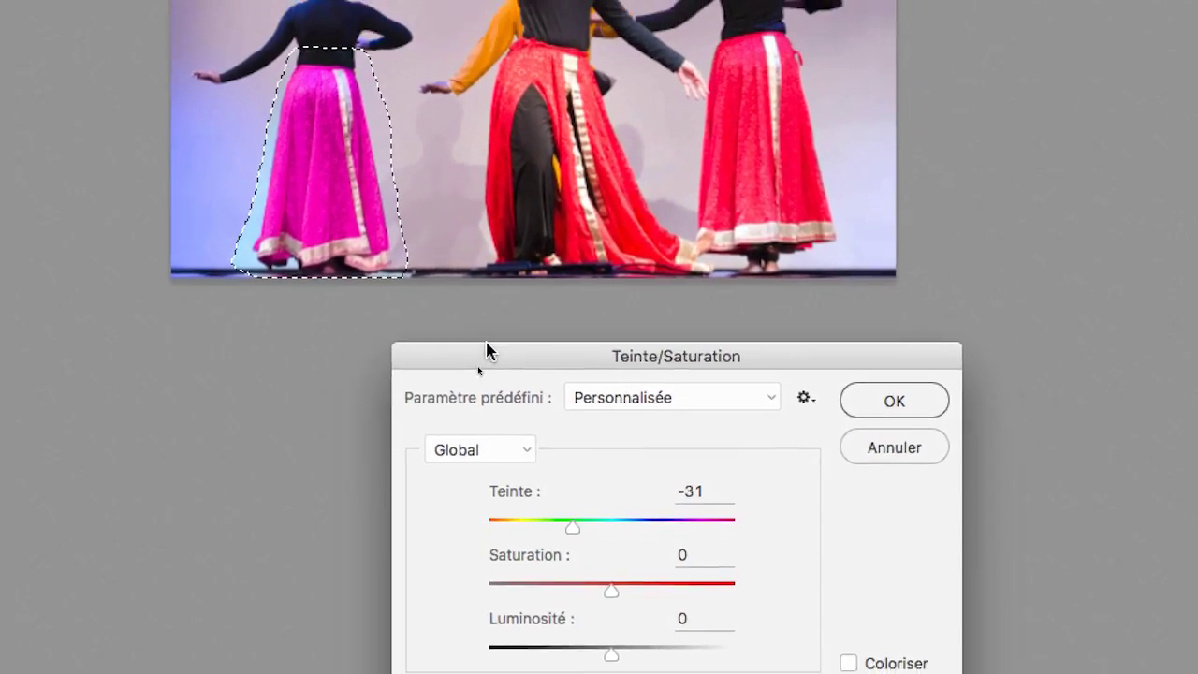
pyautogui.moveTo(486, 352); pyautogui.dragTo(549, 153)
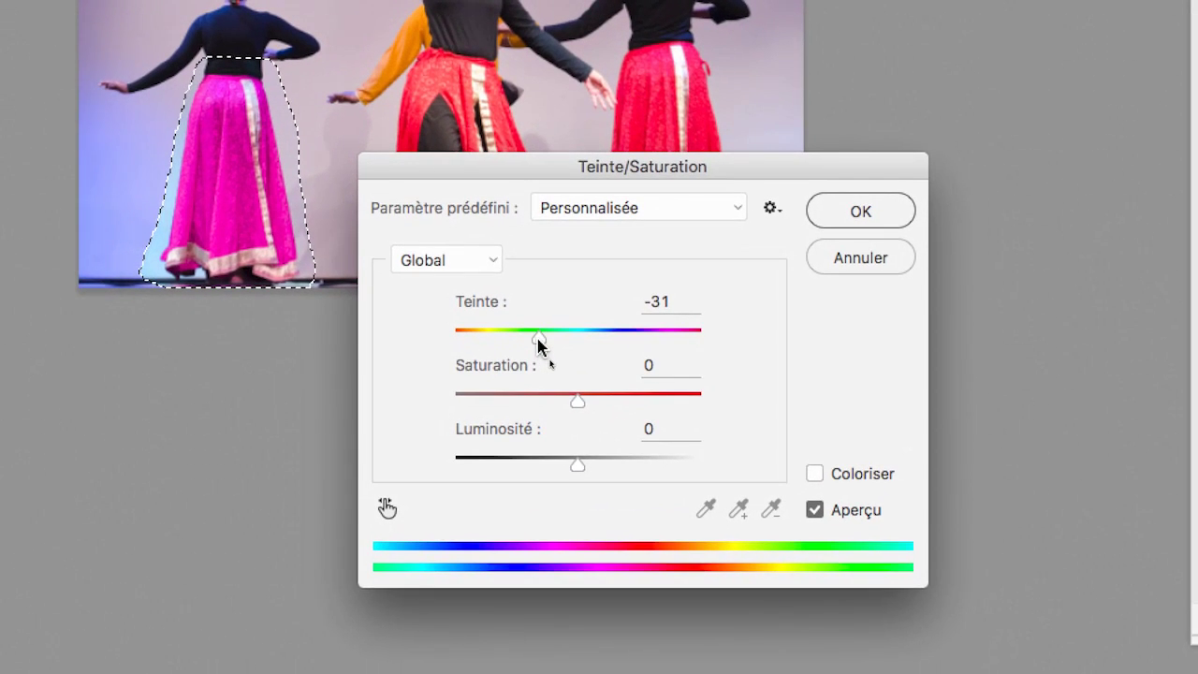
pyautogui.moveTo(636, 337); pyautogui.dragTo(627, 337)
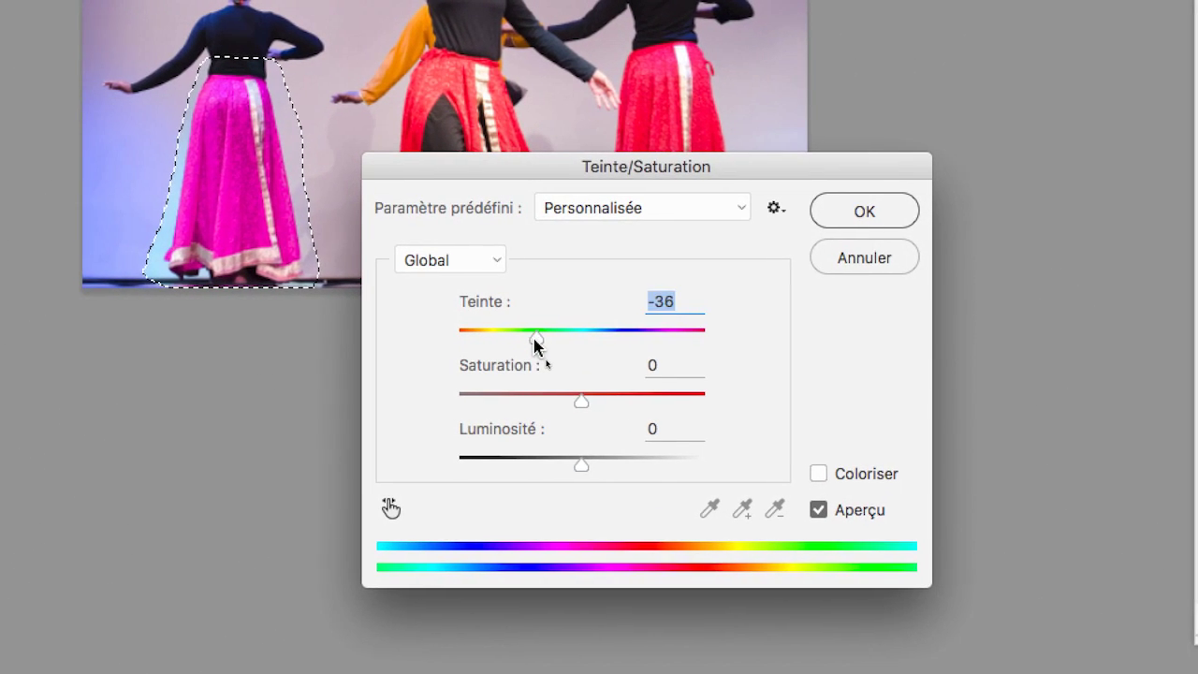
pyautogui.moveTo(535, 346); pyautogui.dragTo(508, 343)
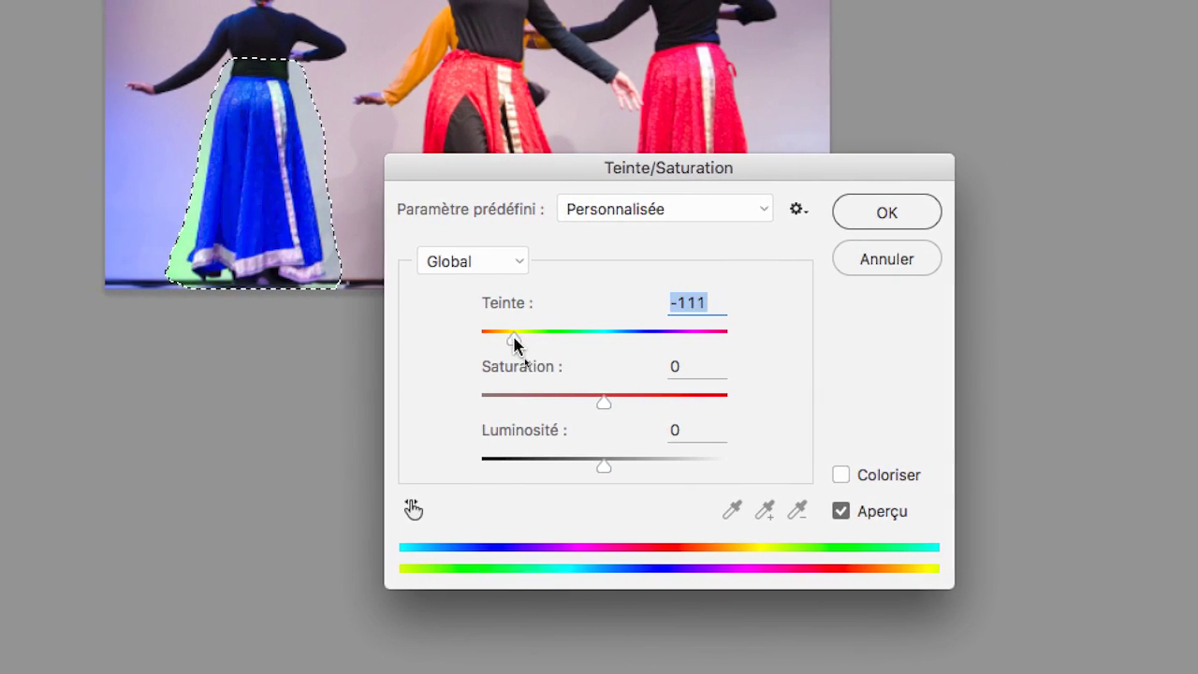
pyautogui.moveTo(514, 343); pyautogui.dragTo(507, 344)
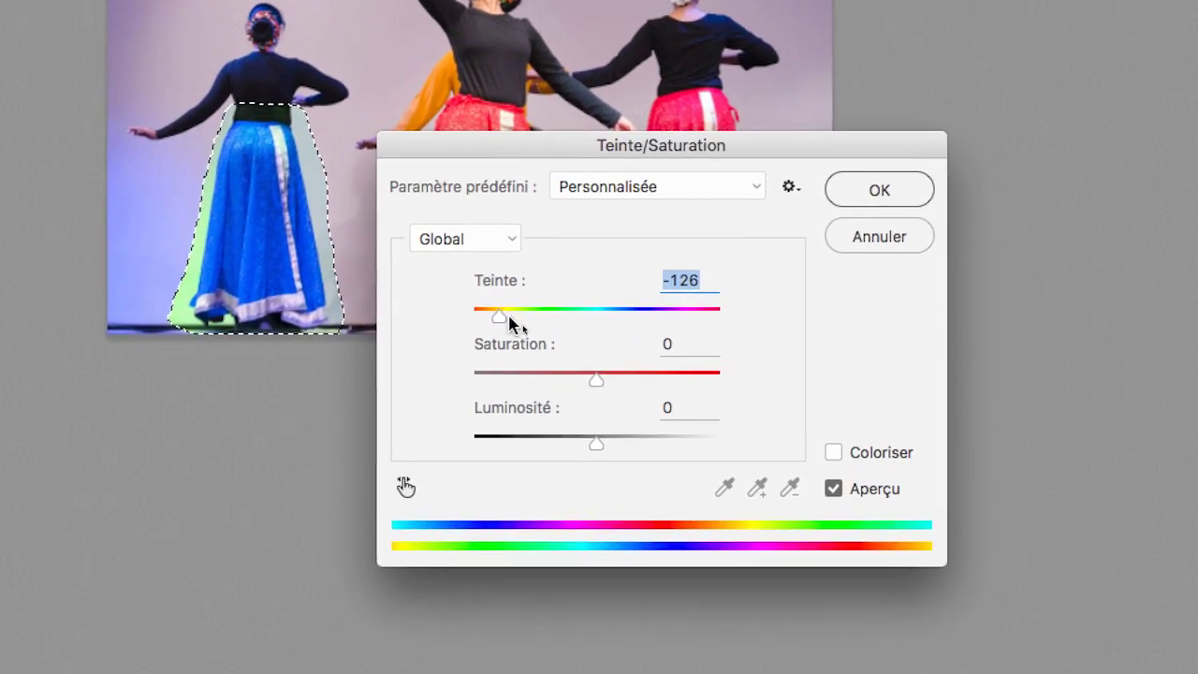
# Set the selected skirt's hue to +124 and saturation to -54, and apply the adjustment
pyautogui.moveTo(526, 433); pyautogui.dragTo(637, 437)
pyautogui.moveTo(549, 323); pyautogui.dragTo(580, 324)
pyautogui.moveTo(486, 378); pyautogui.dragTo(450, 378)
pyautogui.moveTo(527, 347); pyautogui.dragTo(507, 344)
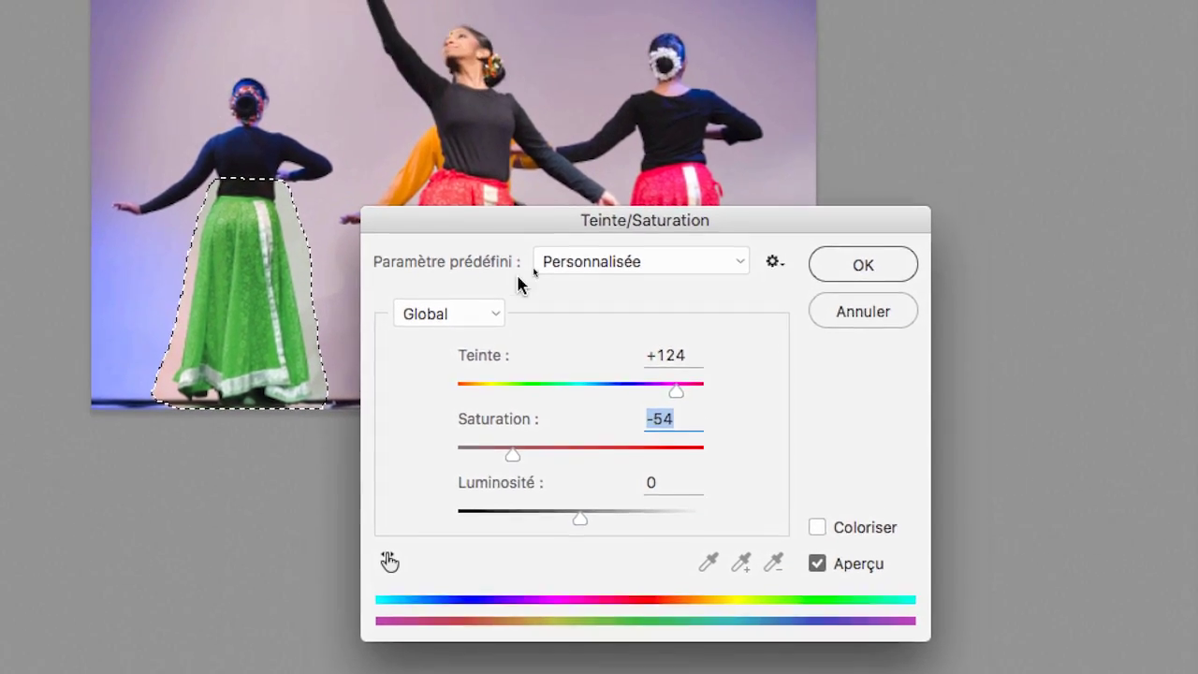
pyautogui.moveTo(513, 266); pyautogui.dragTo(525, 472)
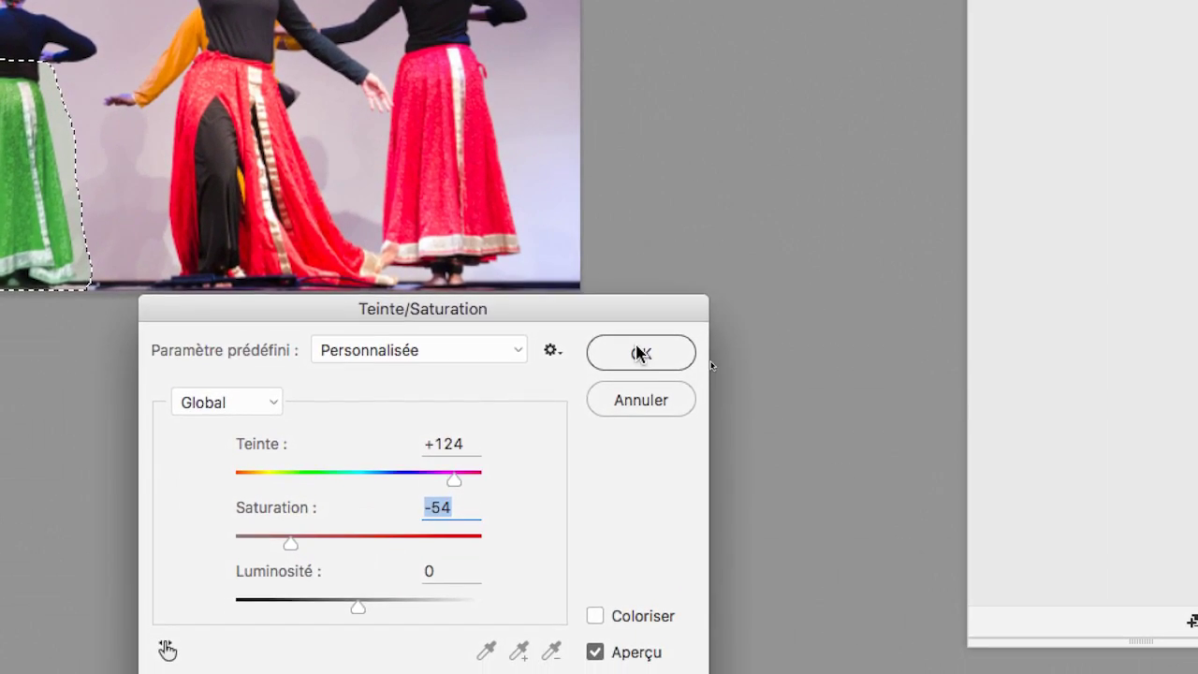
pyautogui.click(889, 461)
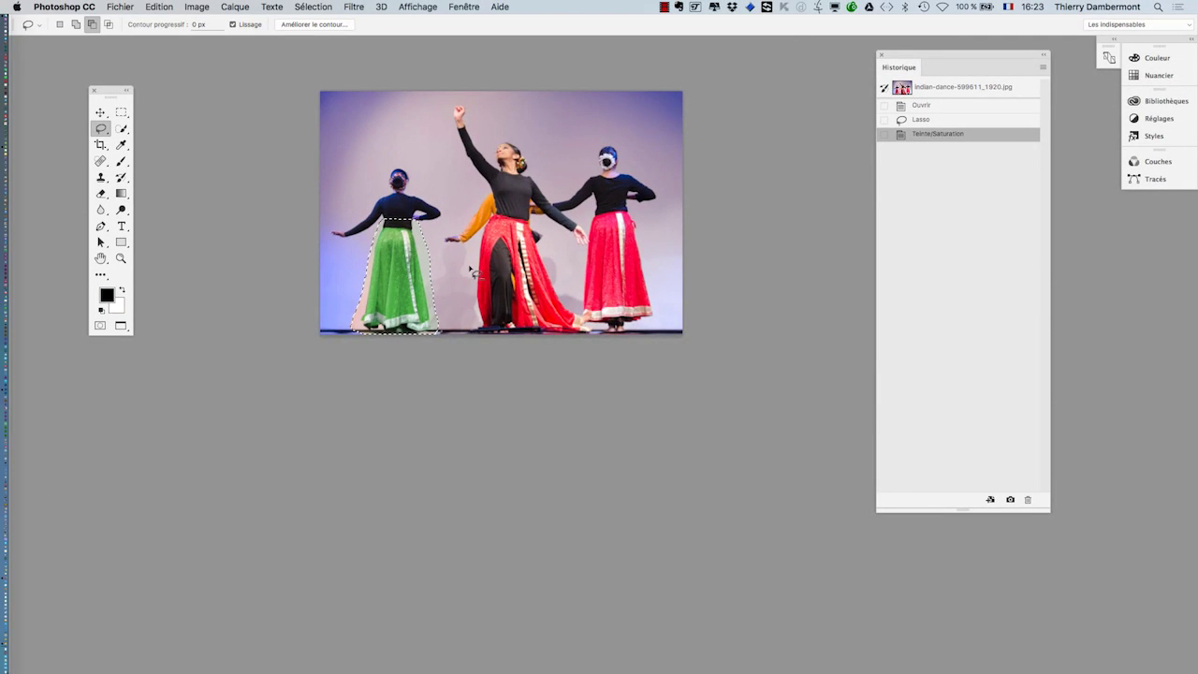
# Move the History panel slightly lower beside the enlarged photo and shorten its height
pyautogui.scroll(3, 463, 270)
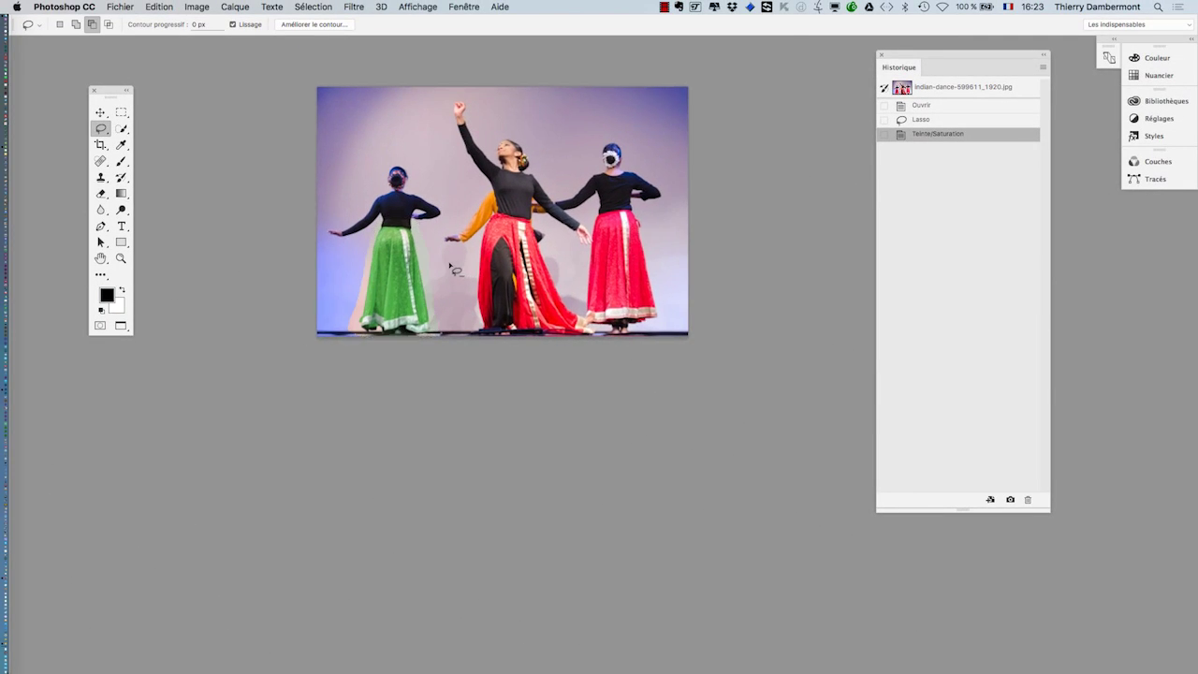
pyautogui.moveTo(528, 269); pyautogui.dragTo(507, 364)
pyautogui.moveTo(913, 58); pyautogui.dragTo(898, 90)
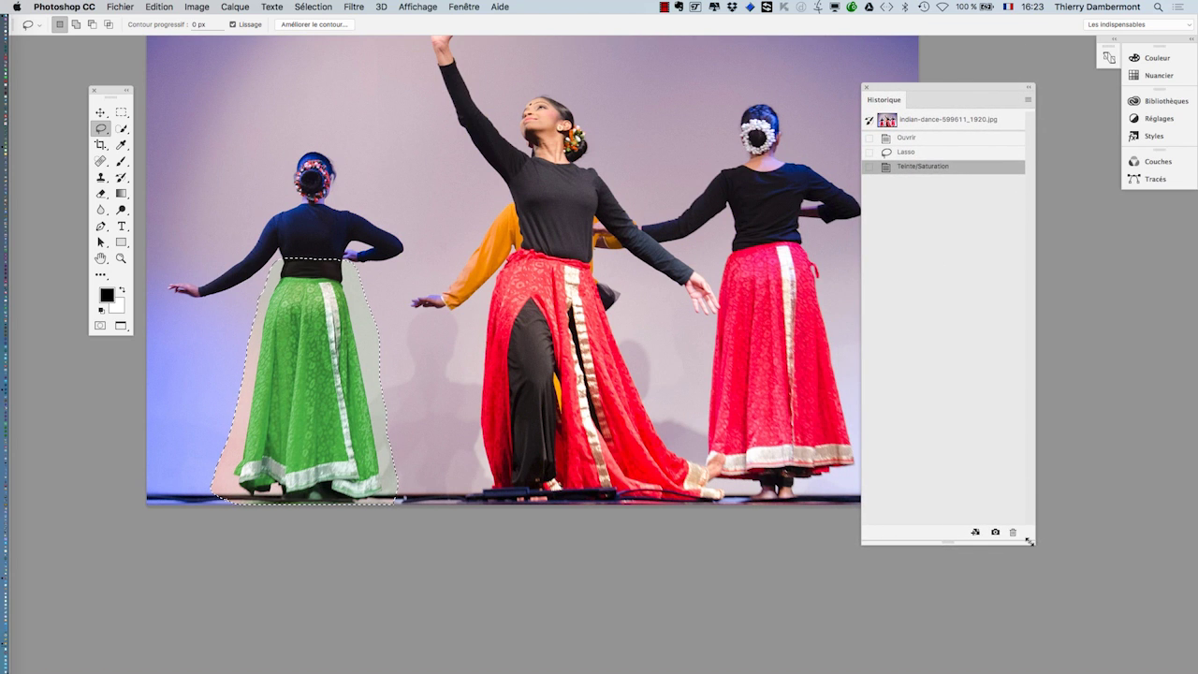
pyautogui.moveTo(1029, 541); pyautogui.dragTo(1047, 285)
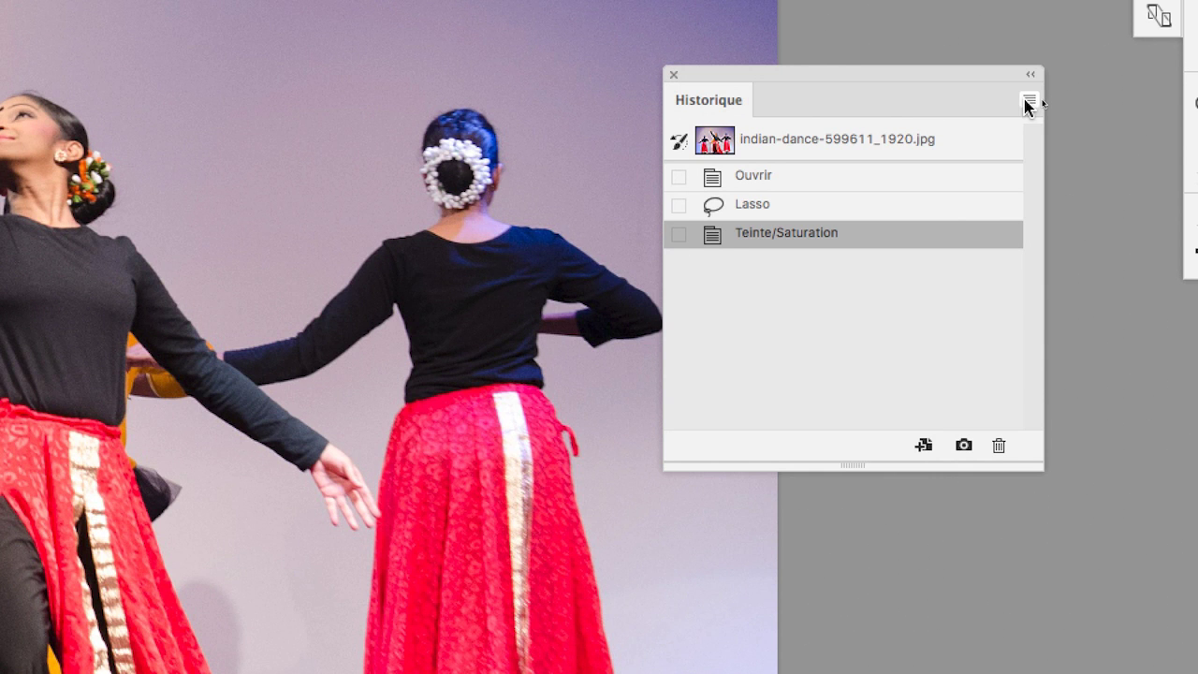
# Create a history snapshot of the recoloured photo and name it "vert"
pyautogui.click(1029, 103)
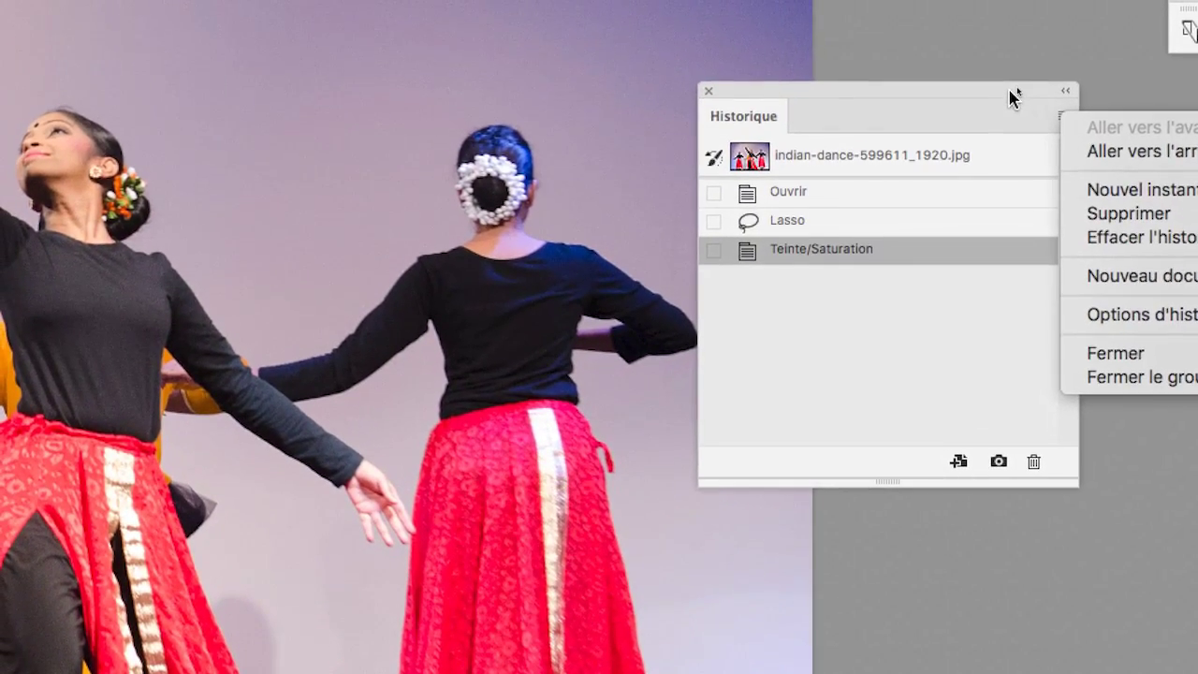
pyautogui.click(870, 21)
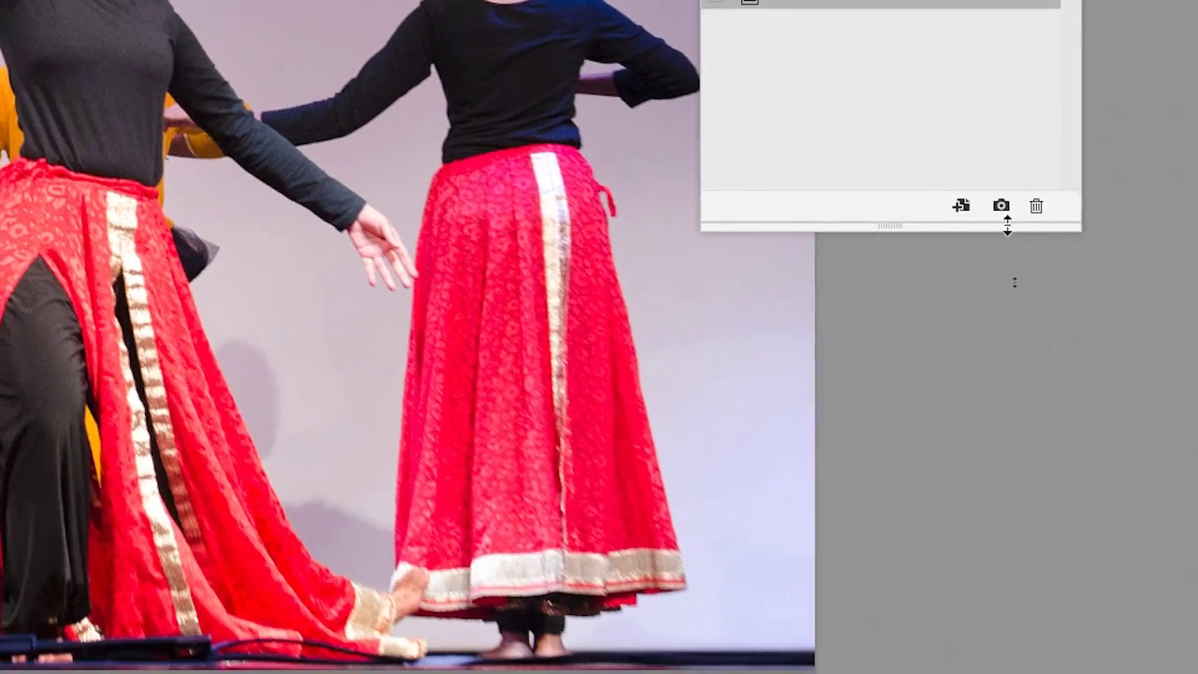
pyautogui.click(1001, 207)
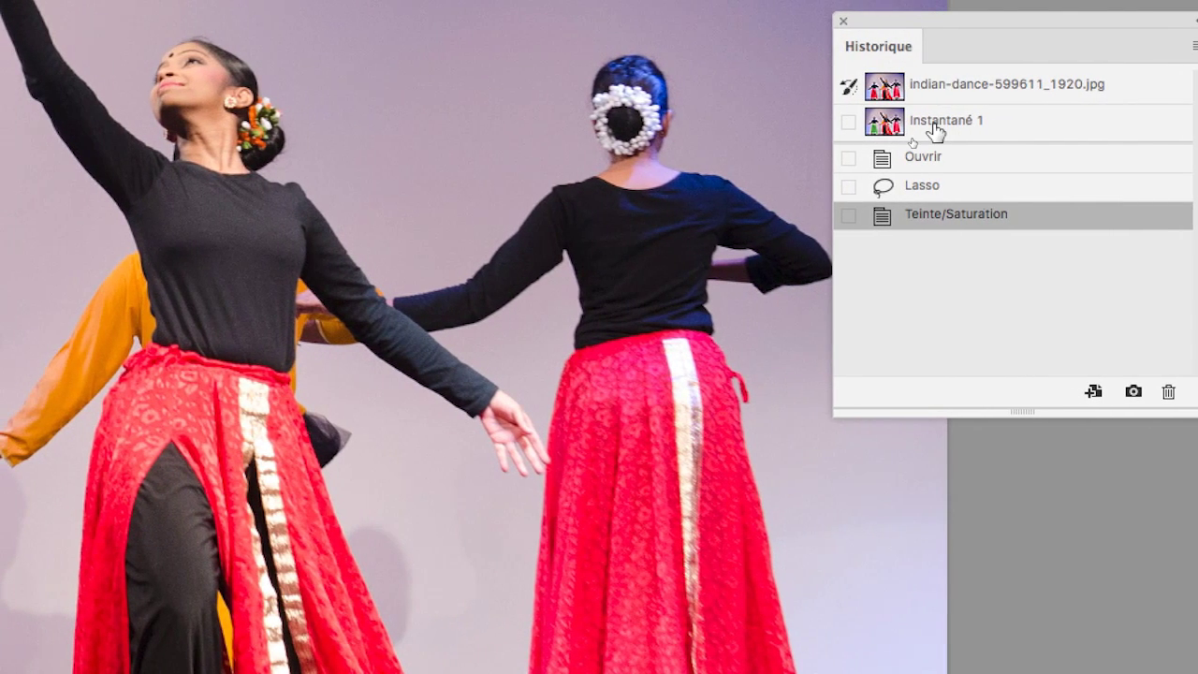
pyautogui.click(935, 129)
pyautogui.doubleClick(942, 124)
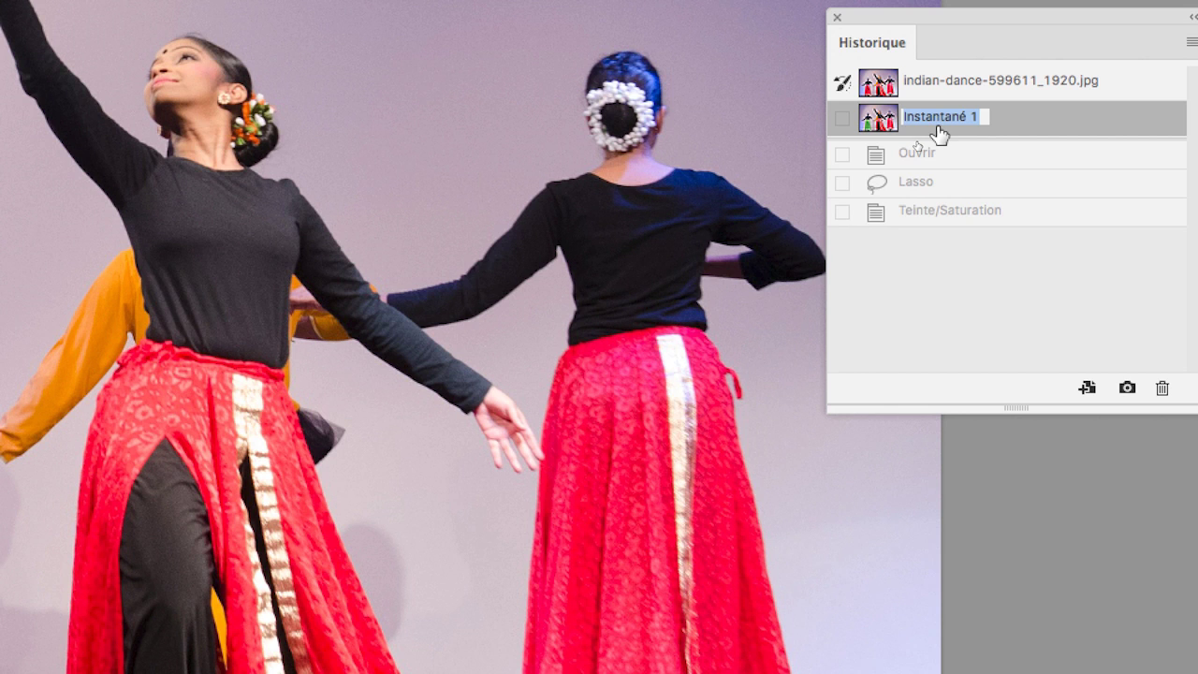
pyautogui.write('vert')
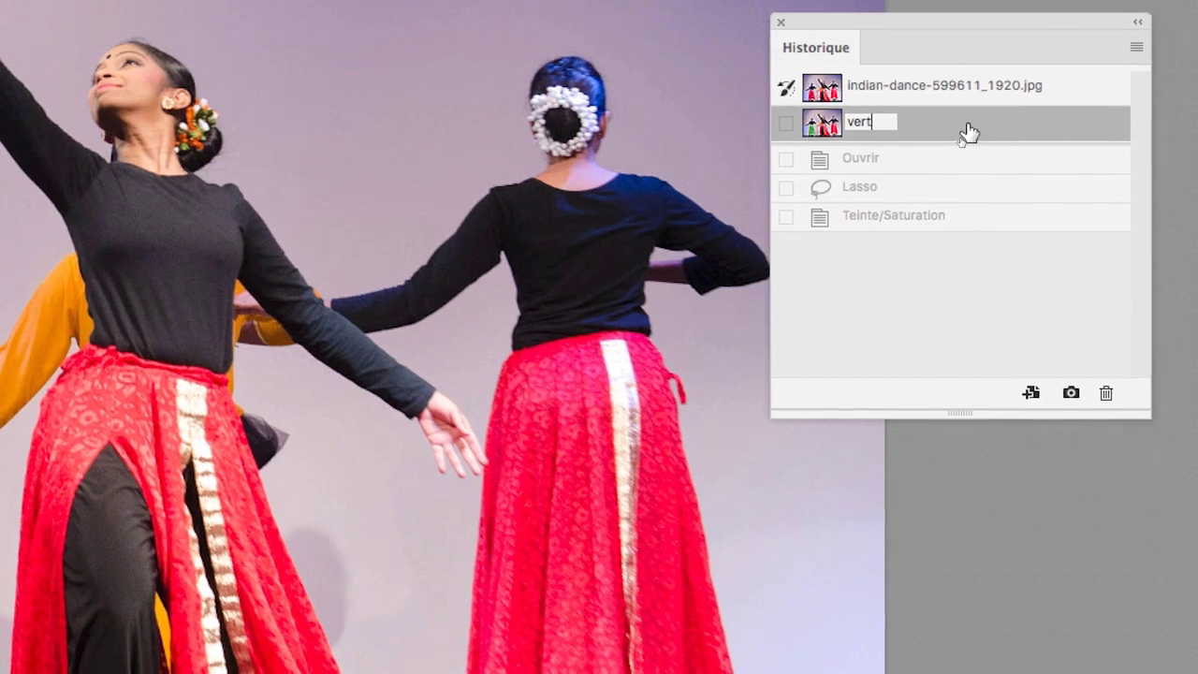
pyautogui.click(1020, 129)
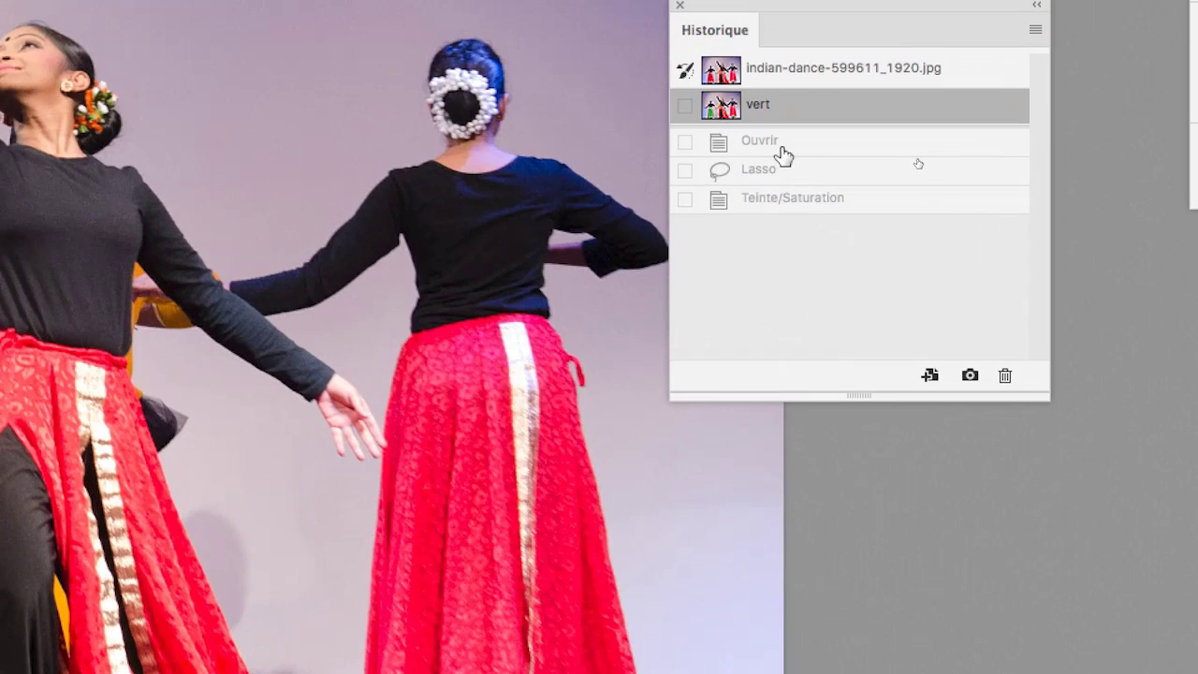
# Return the photo to its Ouvrir state in the history
pyautogui.click(917, 155)
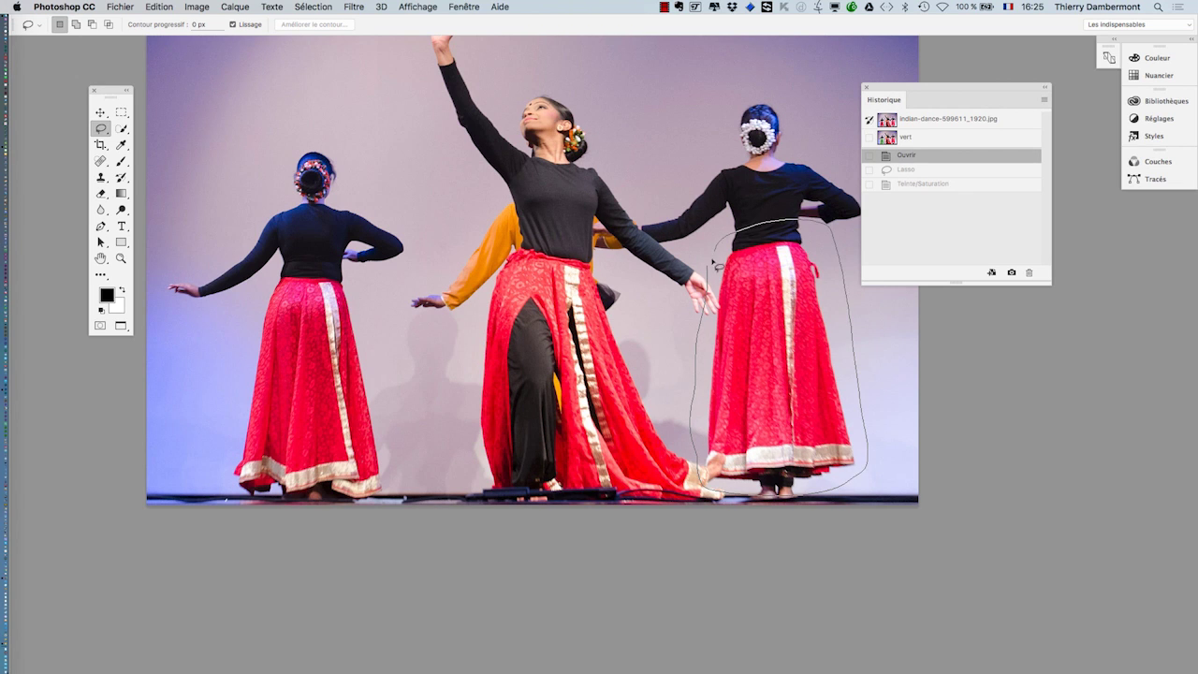
# Outline the rightmost dancer's skirt in the photo with a loose Lasso selection from the waist to the feet
pyautogui.moveTo(717, 266); pyautogui.dragTo(715, 269)
pyautogui.press('shift')
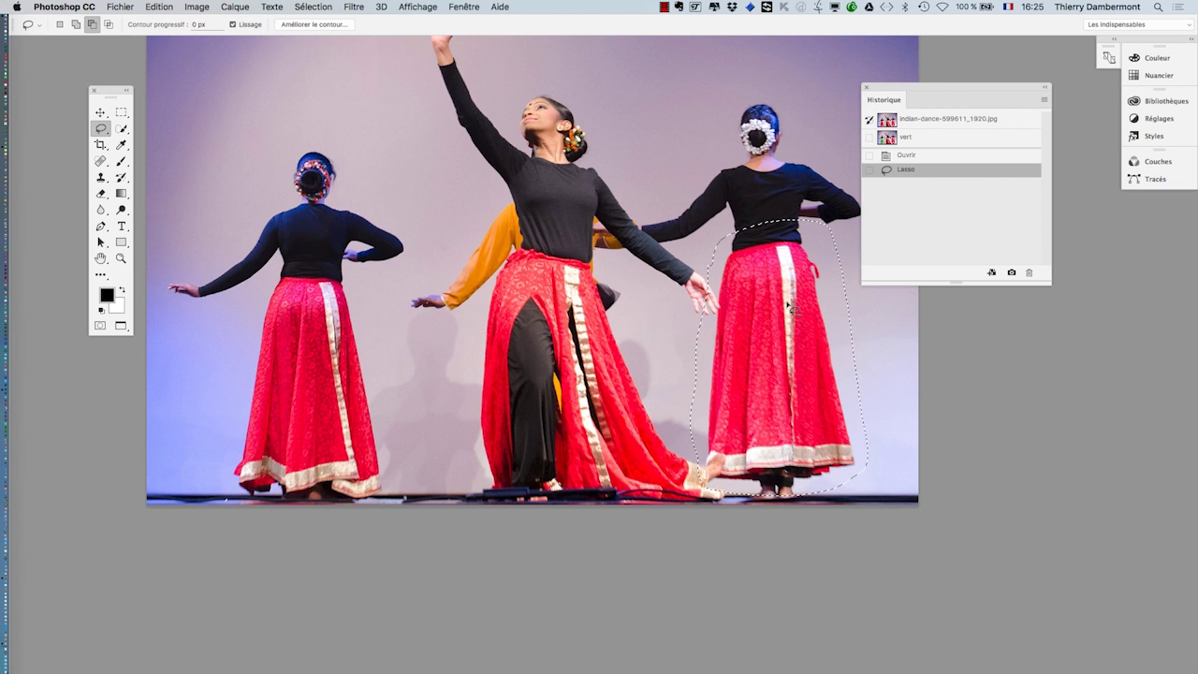
pyautogui.scroll(2, 790, 309)
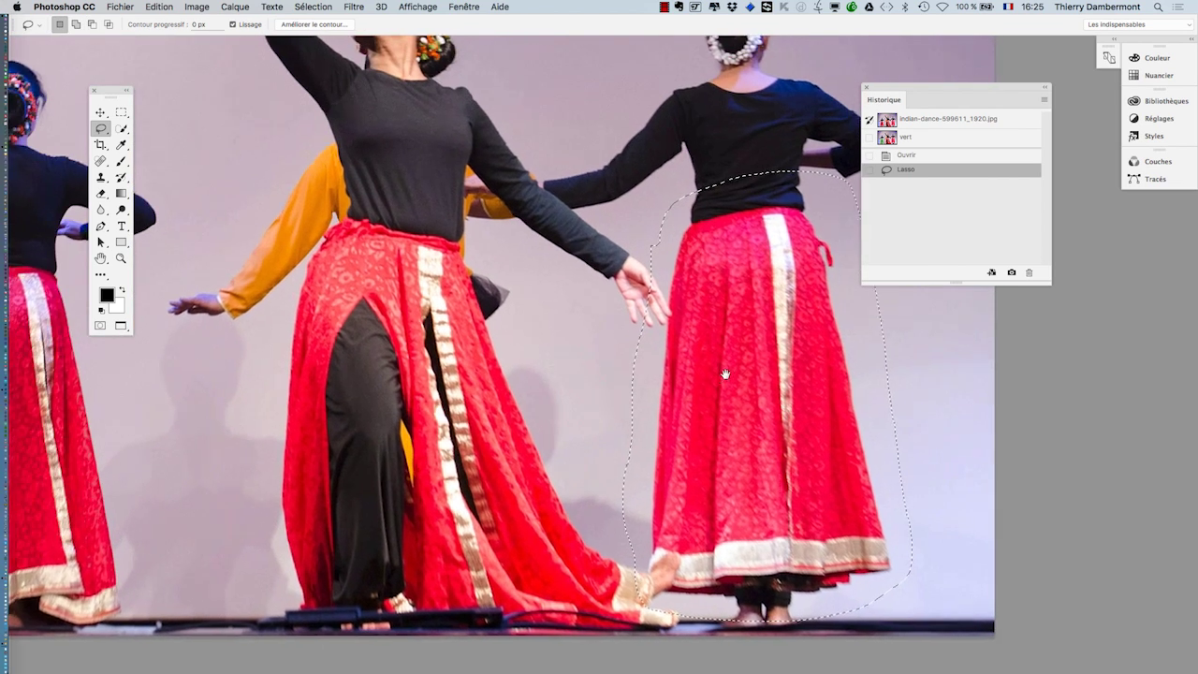
pyautogui.moveTo(726, 374); pyautogui.dragTo(571, 388)
pyautogui.press('shift')
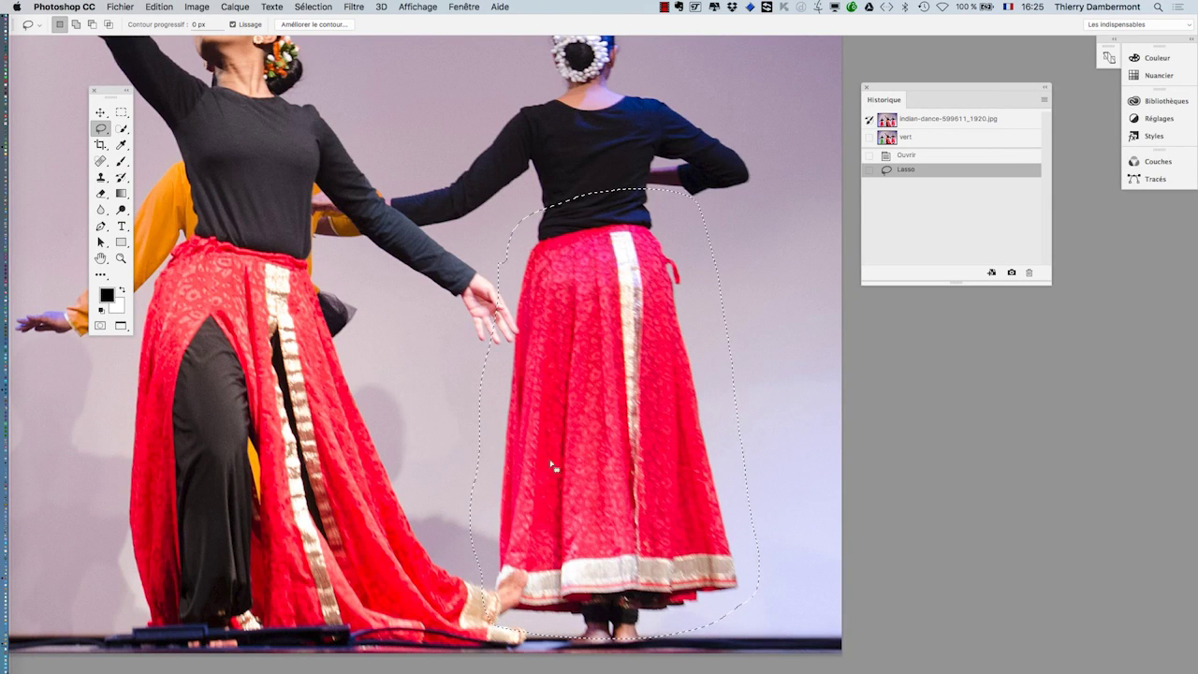
pyautogui.press('alt')
pyautogui.scroll(-3, 580, 447)
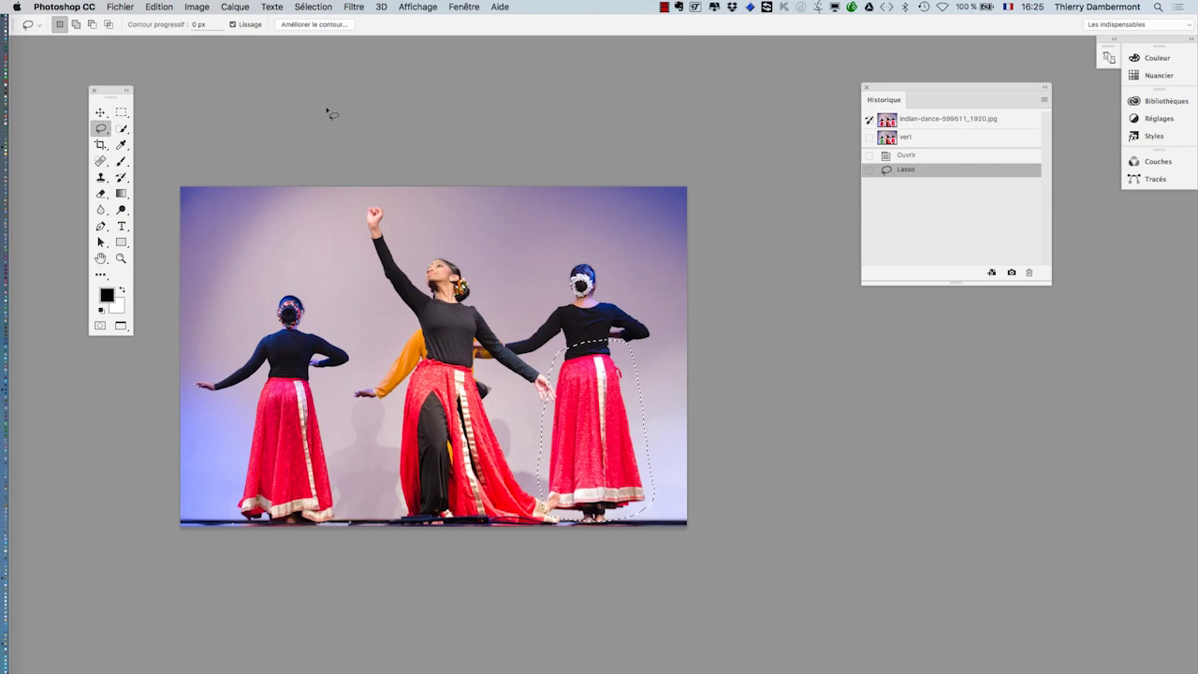
# Apply a Hue/Saturation adjustment to the selected skirt with a hue of -128 and a saturation of -47
pyautogui.click(203, 8)
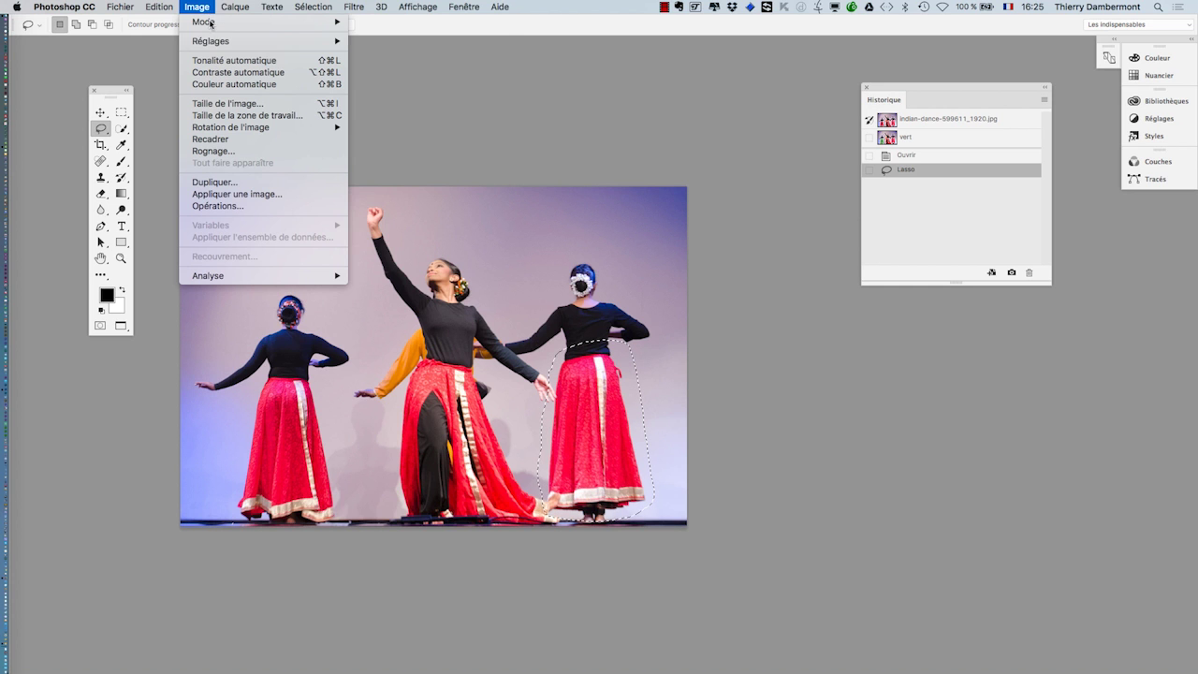
pyautogui.moveTo(210, 41)
pyautogui.press('Return')
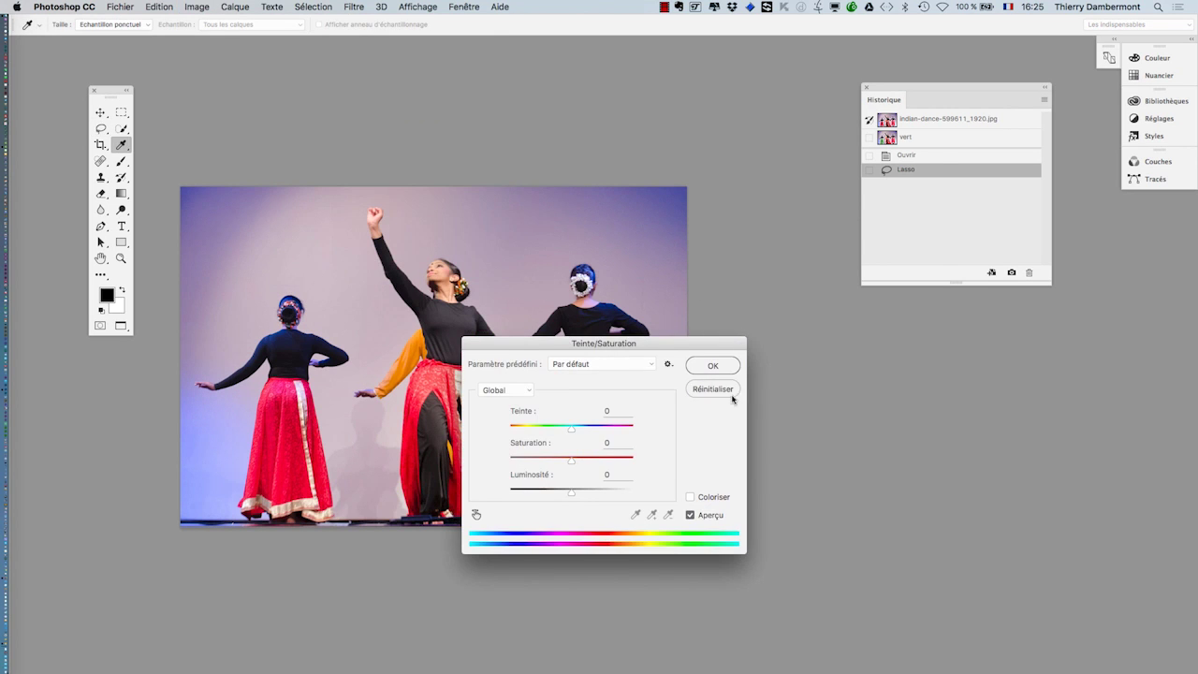
pyautogui.moveTo(655, 348); pyautogui.dragTo(916, 339)
pyautogui.scroll(5, 618, 403)
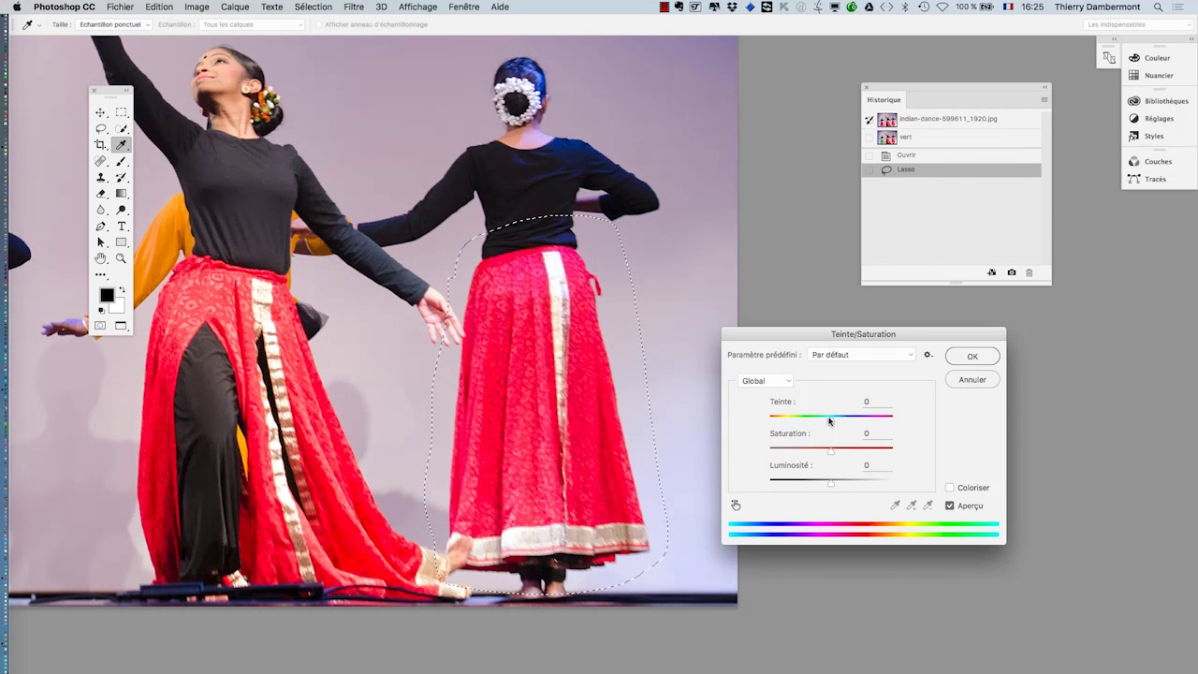
pyautogui.moveTo(831, 420); pyautogui.dragTo(909, 426)
pyautogui.moveTo(830, 450); pyautogui.dragTo(803, 453)
pyautogui.scroll(-1, 556, 438)
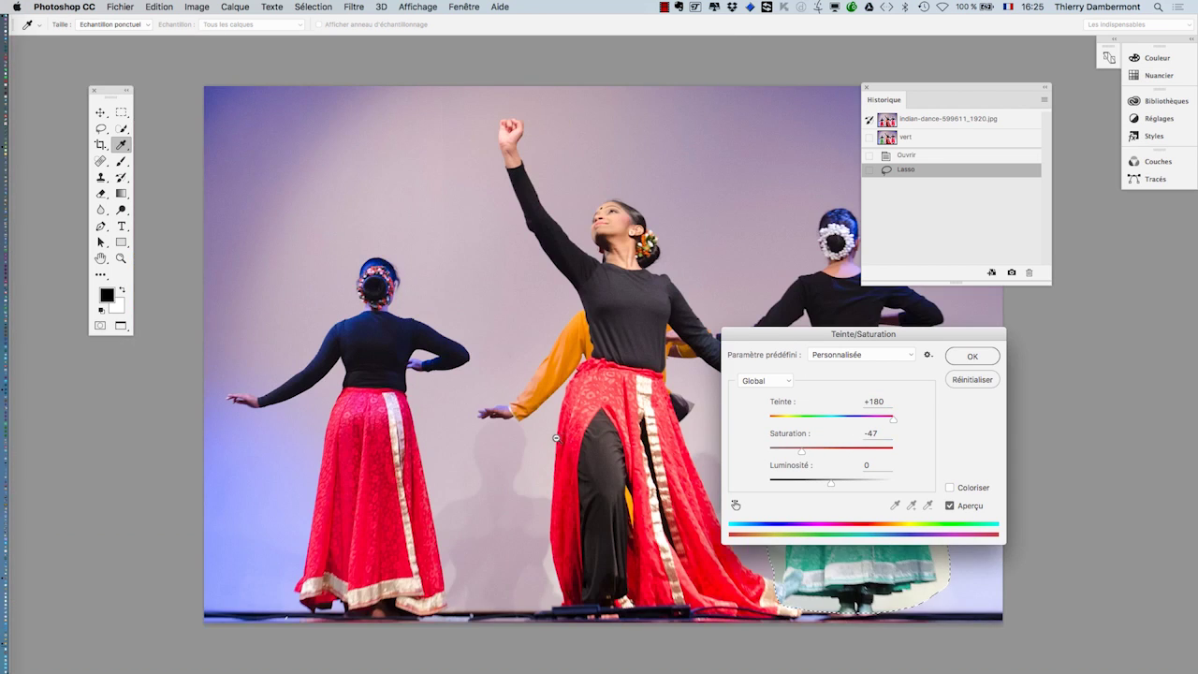
pyautogui.scroll(-5, 559, 377)
pyautogui.hscroll(4, 599, 365)
pyautogui.moveTo(810, 423); pyautogui.dragTo(782, 421)
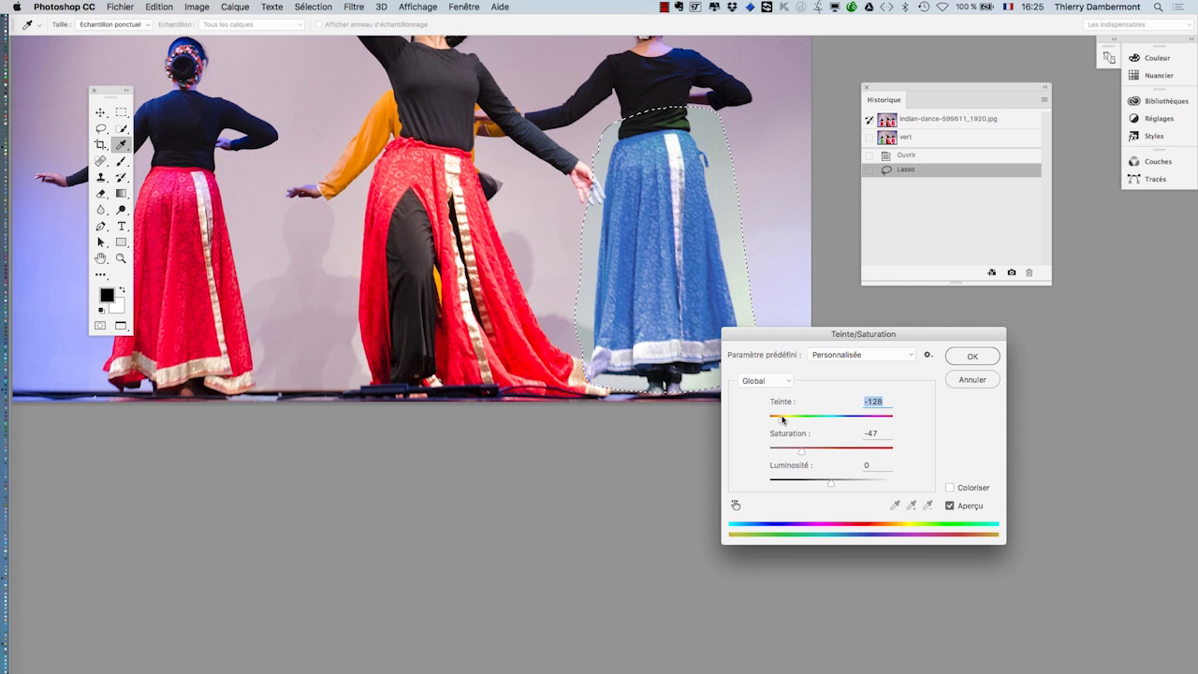
pyautogui.click(972, 358)
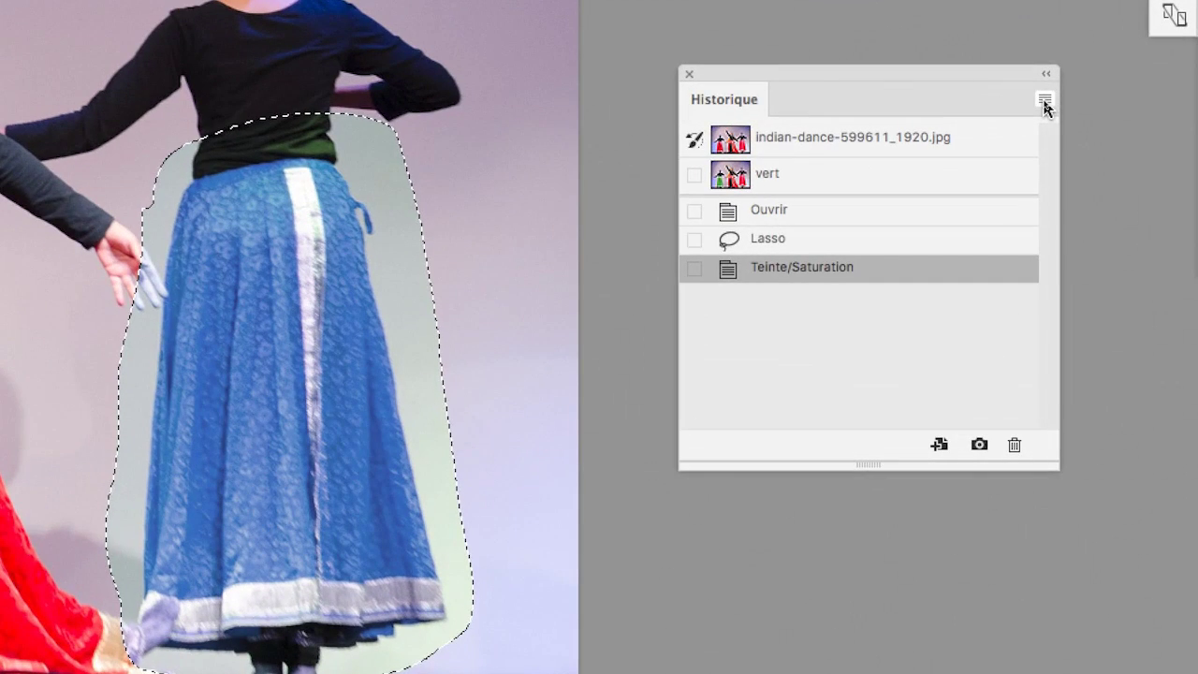
# Create a history snapshot of the entire document named "bleu" and return the photo to its Ouvrir state
pyautogui.click(1045, 103)
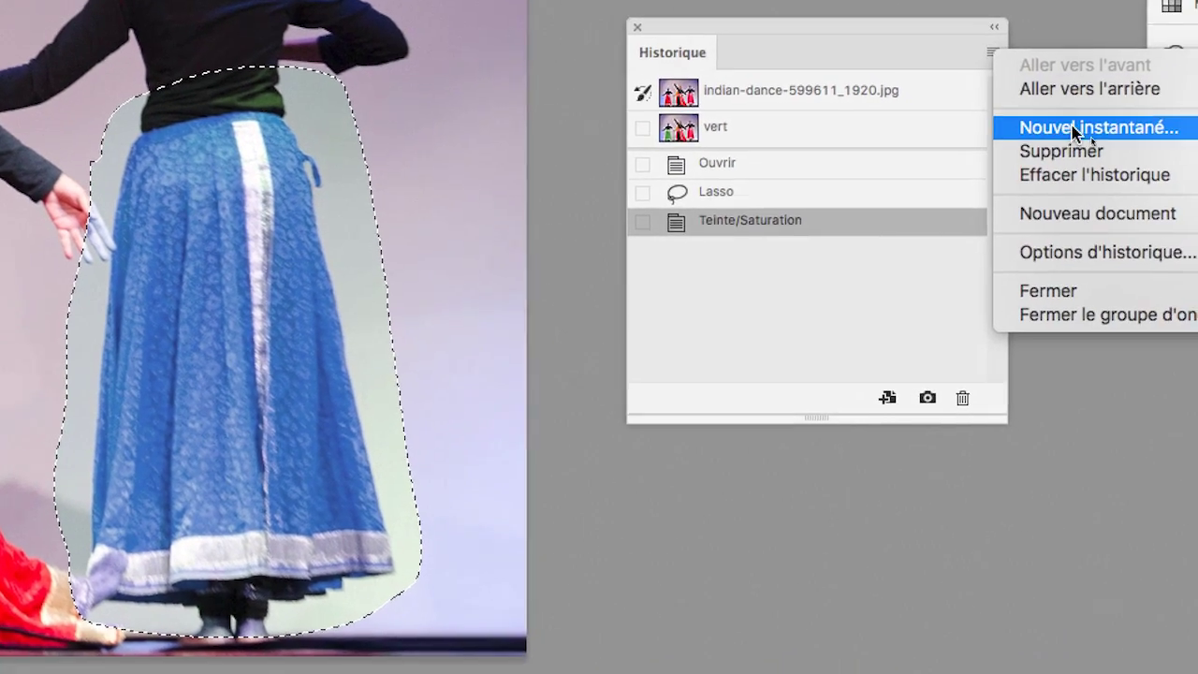
pyautogui.click(1083, 128)
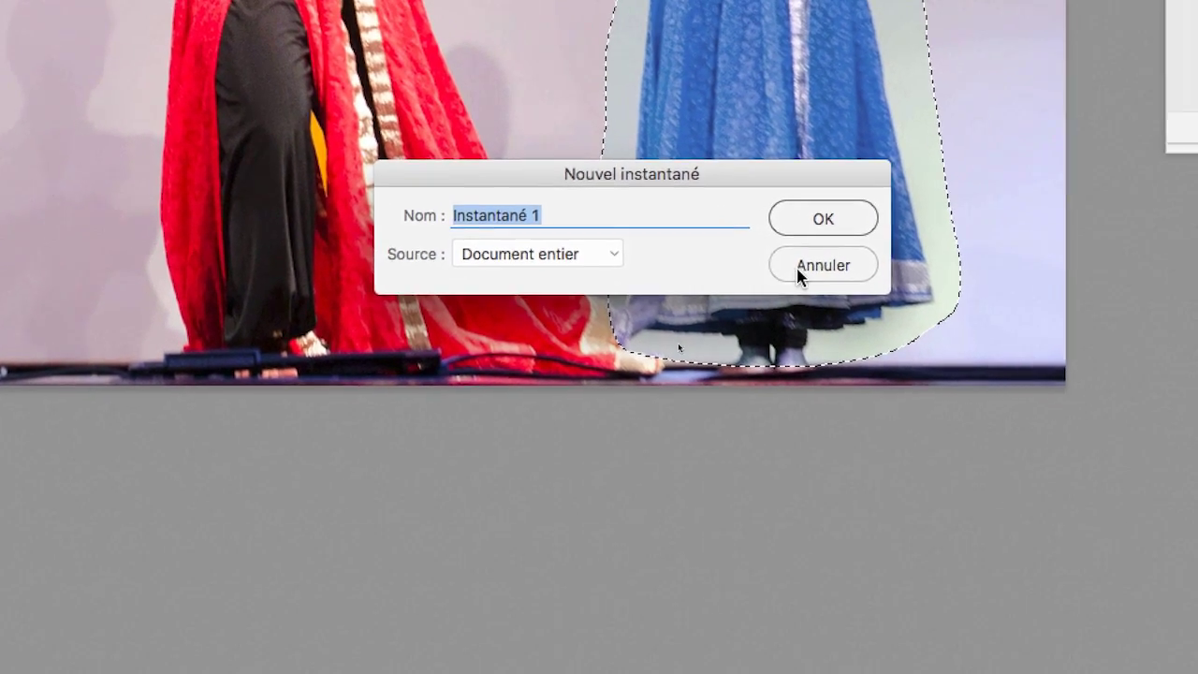
pyautogui.click(918, 299)
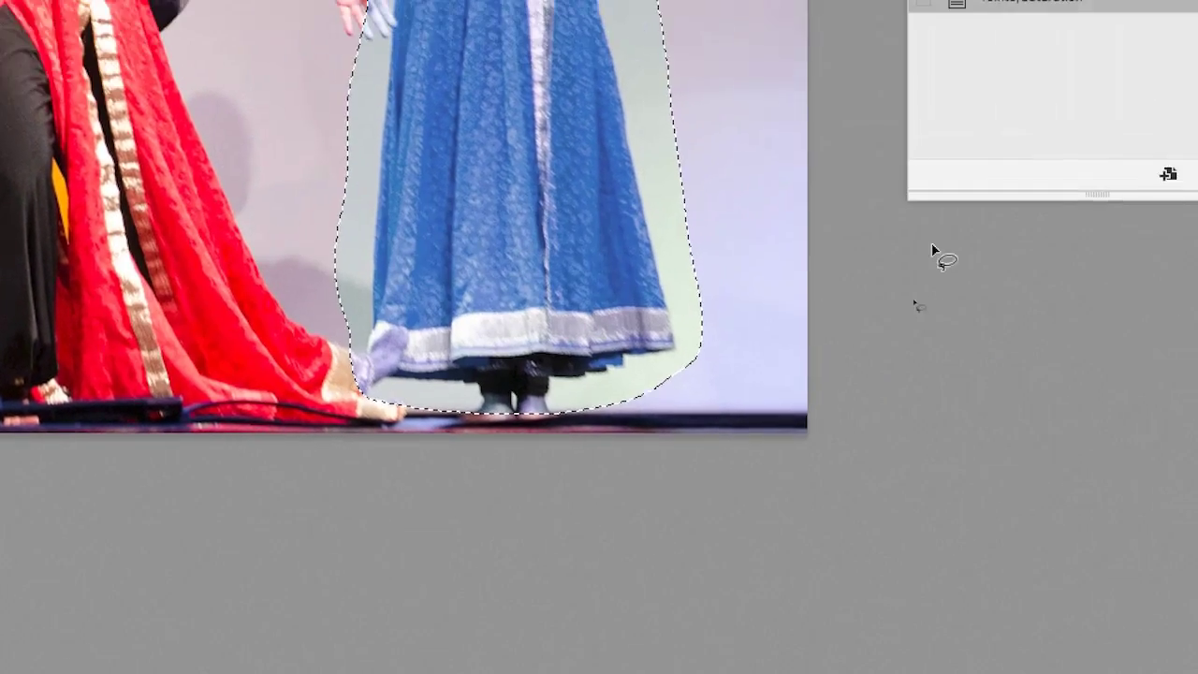
pyautogui.click(1008, 212)
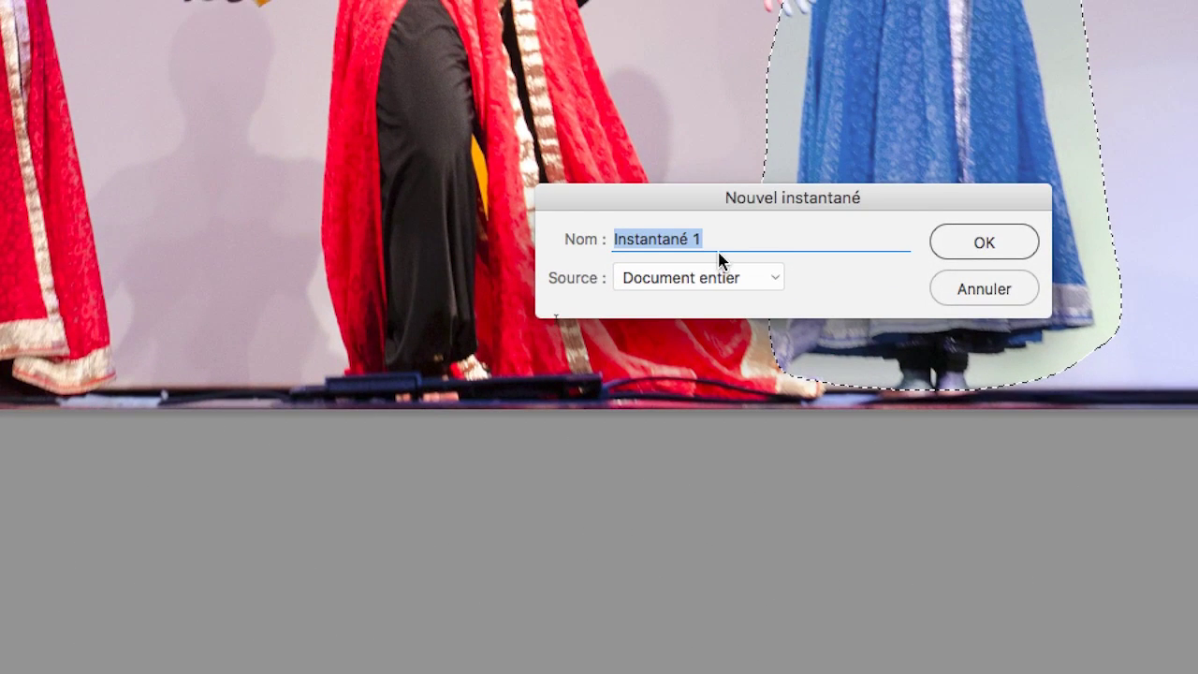
pyautogui.click(117, 304)
pyautogui.moveTo(719, 246); pyautogui.dragTo(578, 246)
pyautogui.write('bleu')
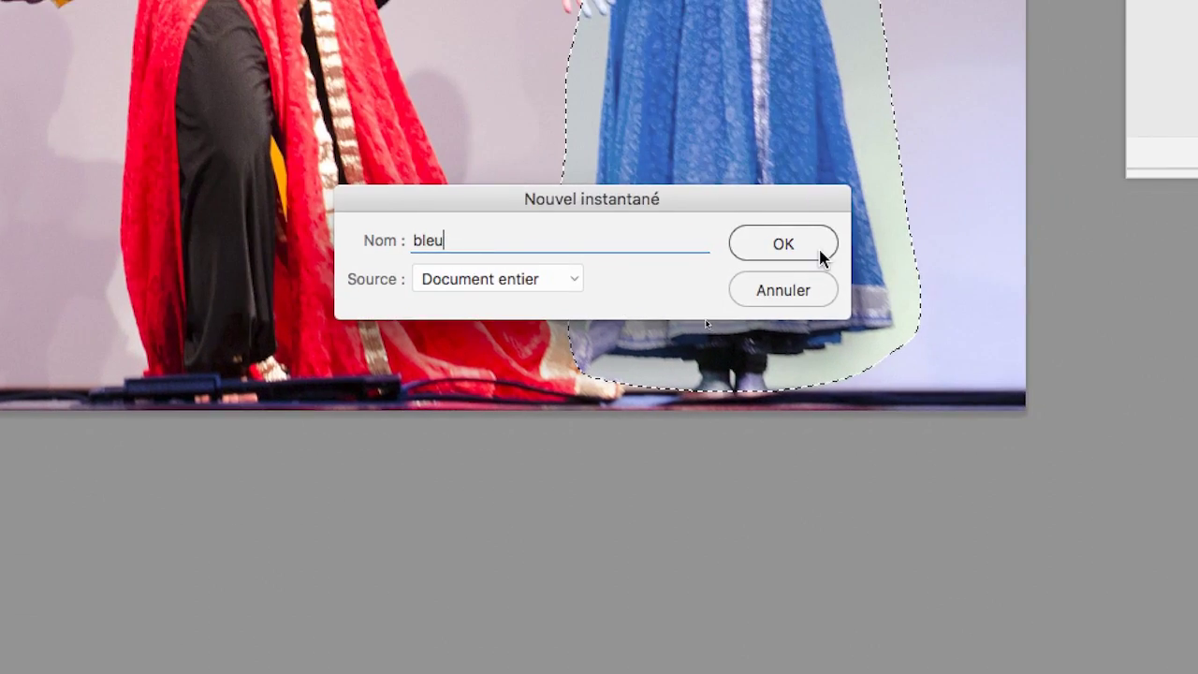
pyautogui.click(1105, 258)
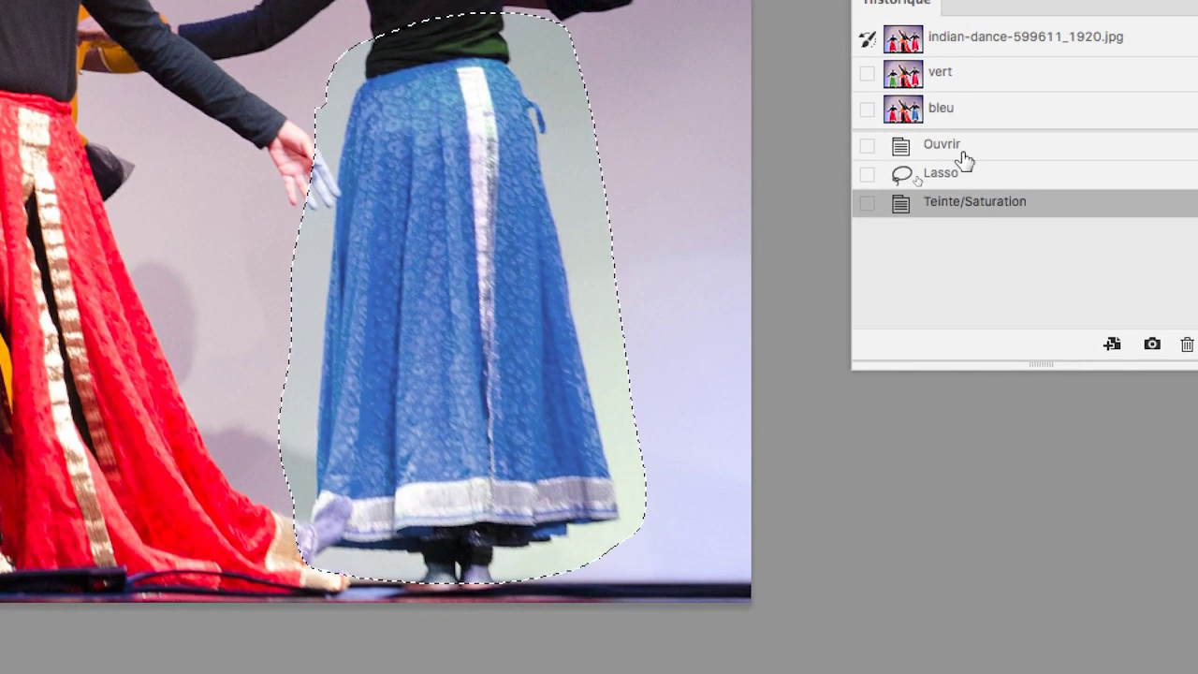
pyautogui.click(960, 169)
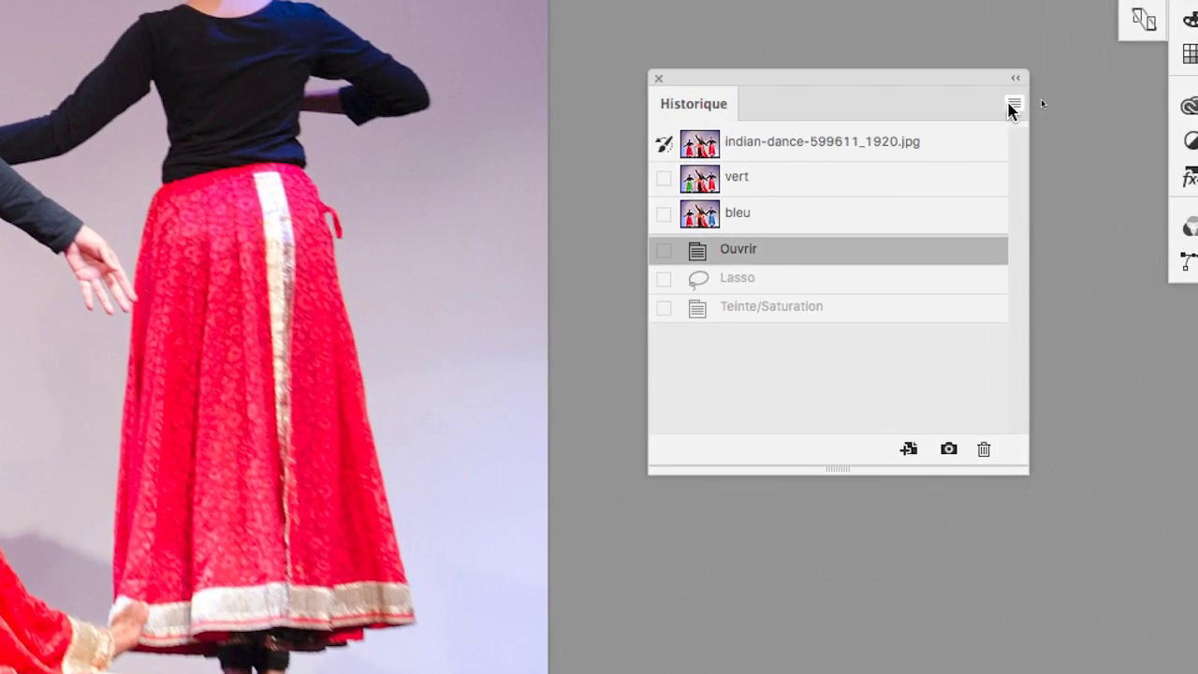
# Try enabling non-linear history in the history options
pyautogui.click(1012, 105)
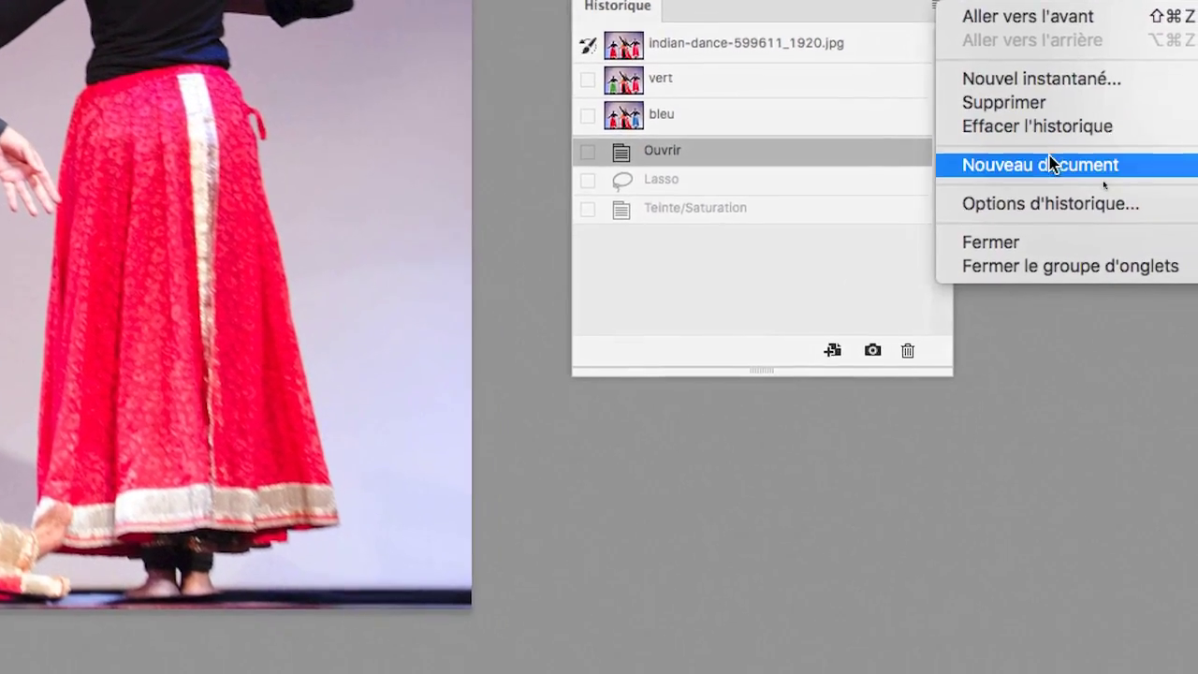
pyautogui.click(1059, 174)
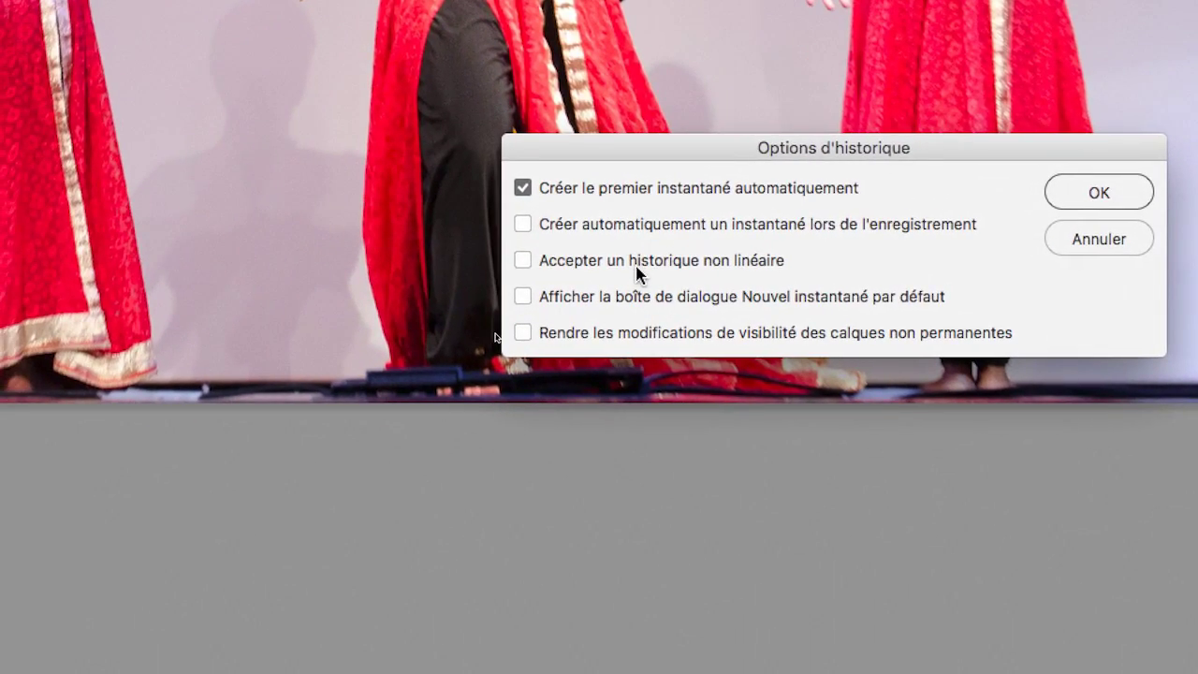
pyautogui.click(641, 270)
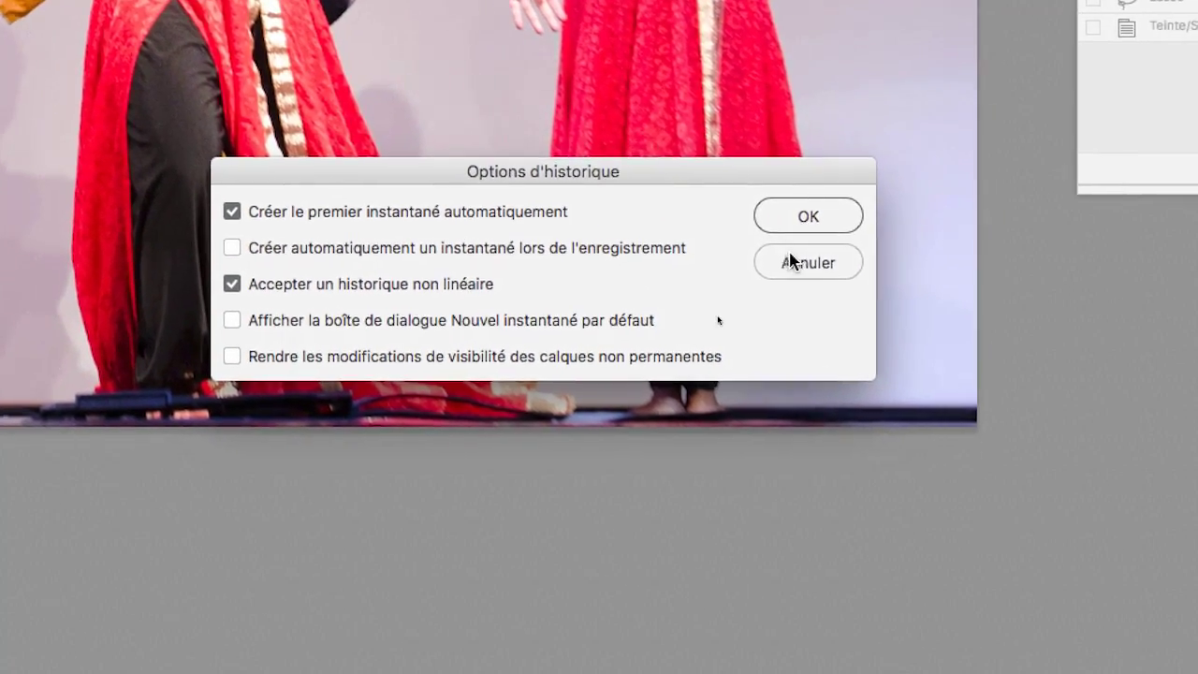
pyautogui.click(764, 274)
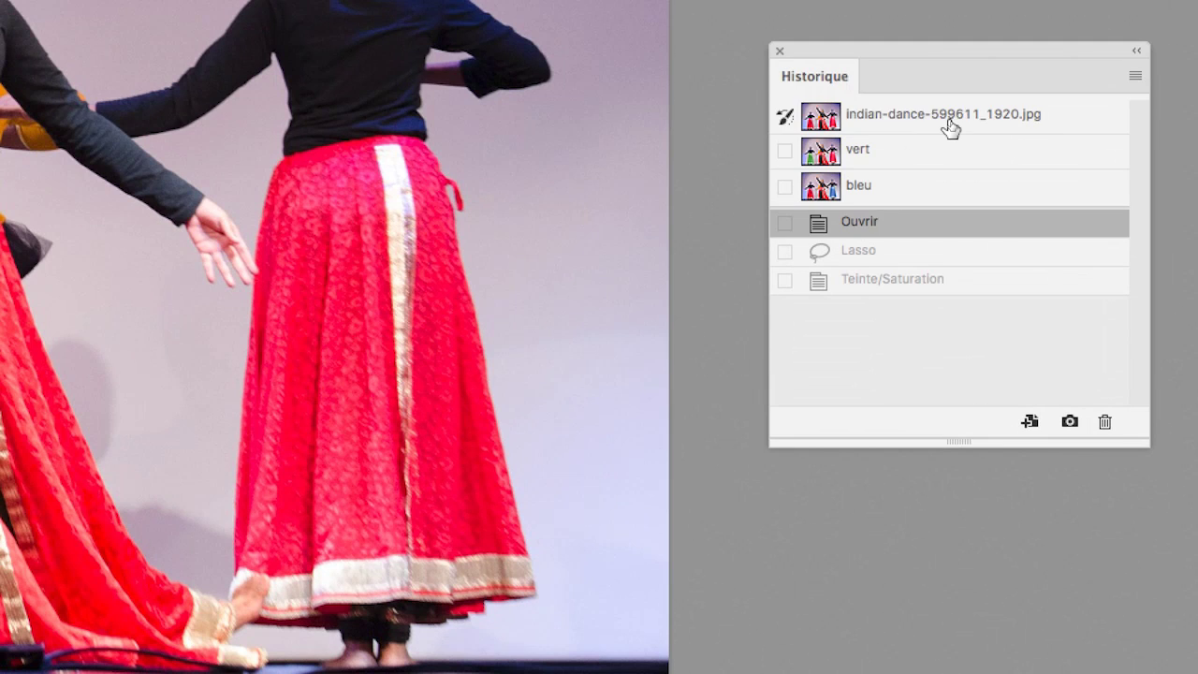
# Restore the original indian-dance-599611_1920.jpg snapshot and review the history options without changing them
pyautogui.click(950, 129)
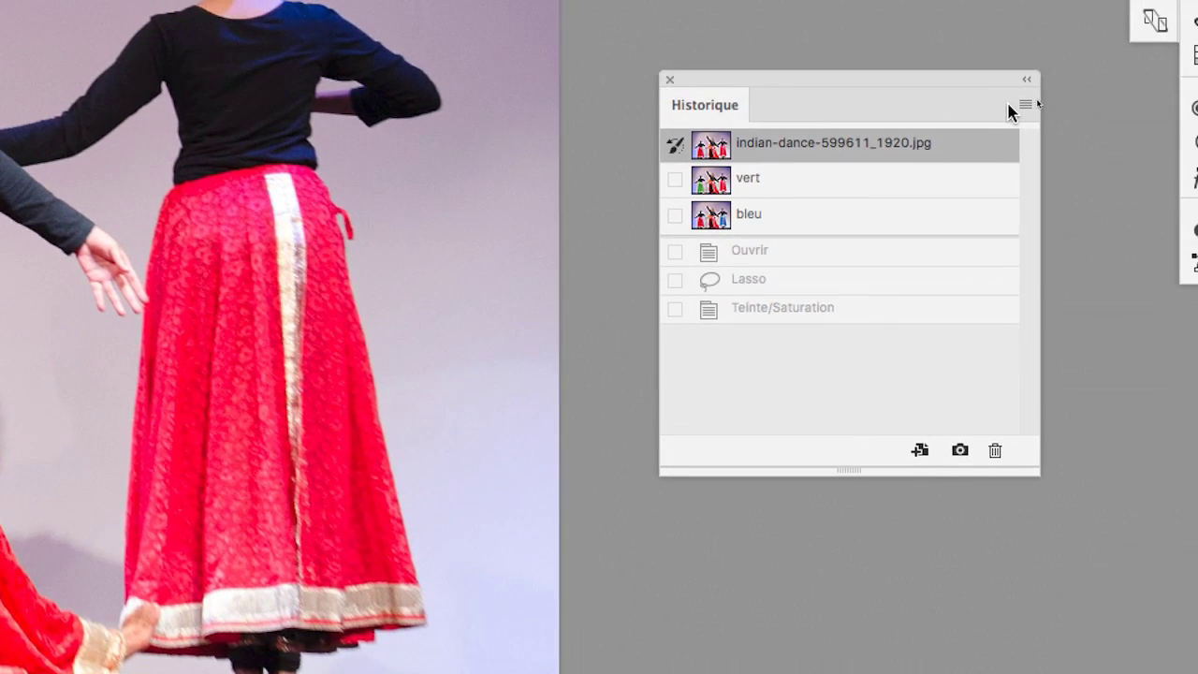
pyautogui.click(1164, 73)
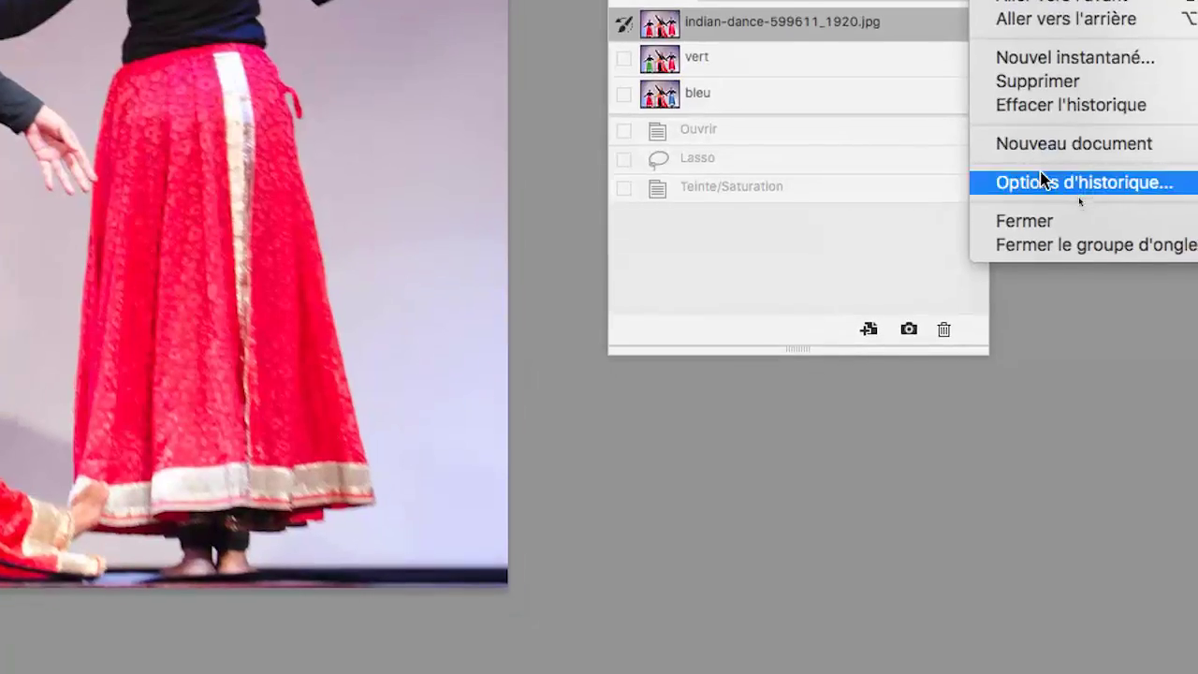
pyautogui.click(1100, 229)
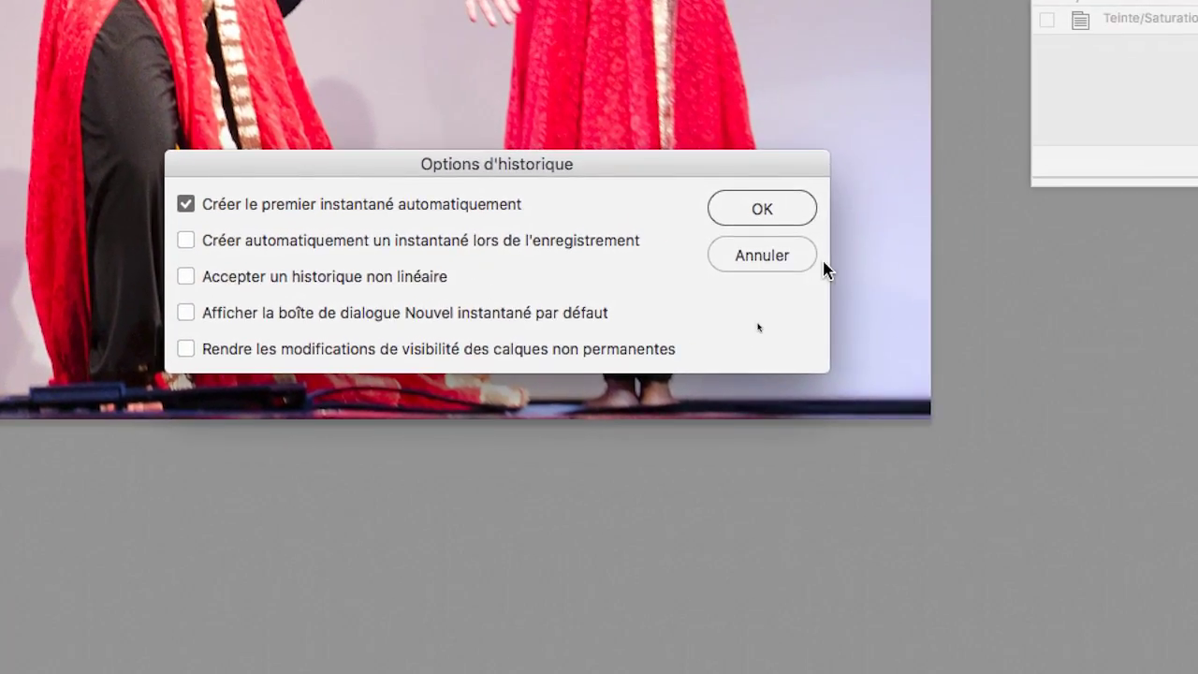
pyautogui.click(1030, 286)
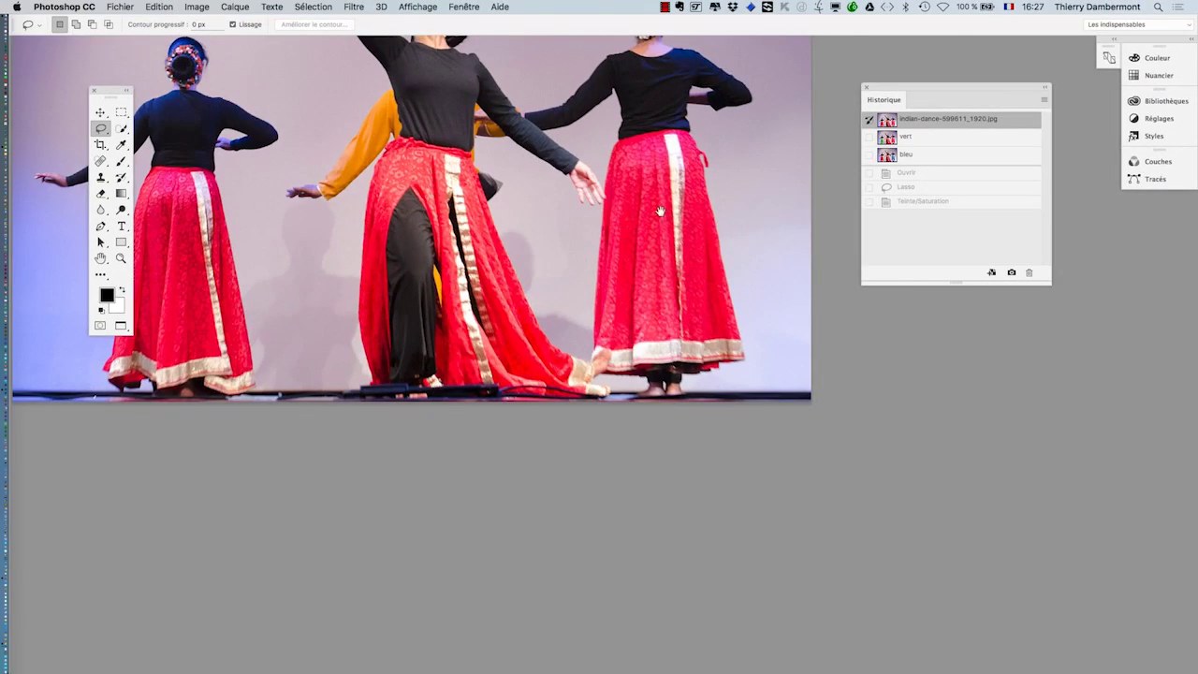
# Move the History panel clear of the photo and make the "vert" snapshot the History Brush source
pyautogui.moveTo(660, 212); pyautogui.dragTo(700, 406)
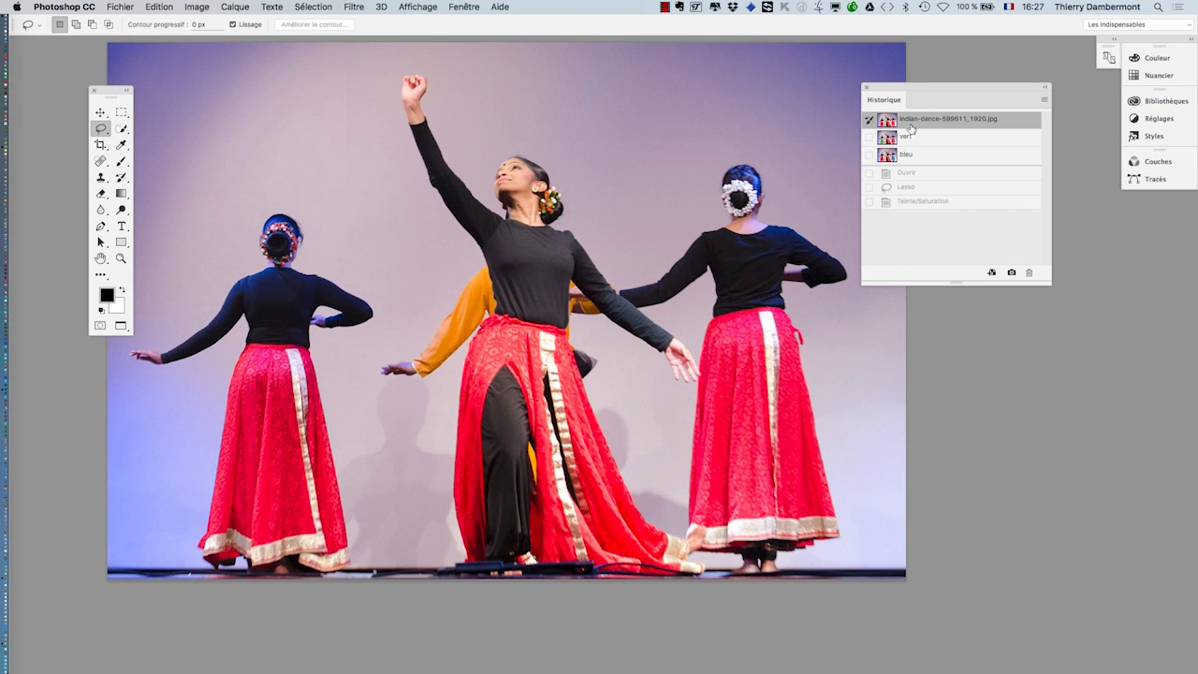
pyautogui.moveTo(906, 86); pyautogui.dragTo(1001, 80)
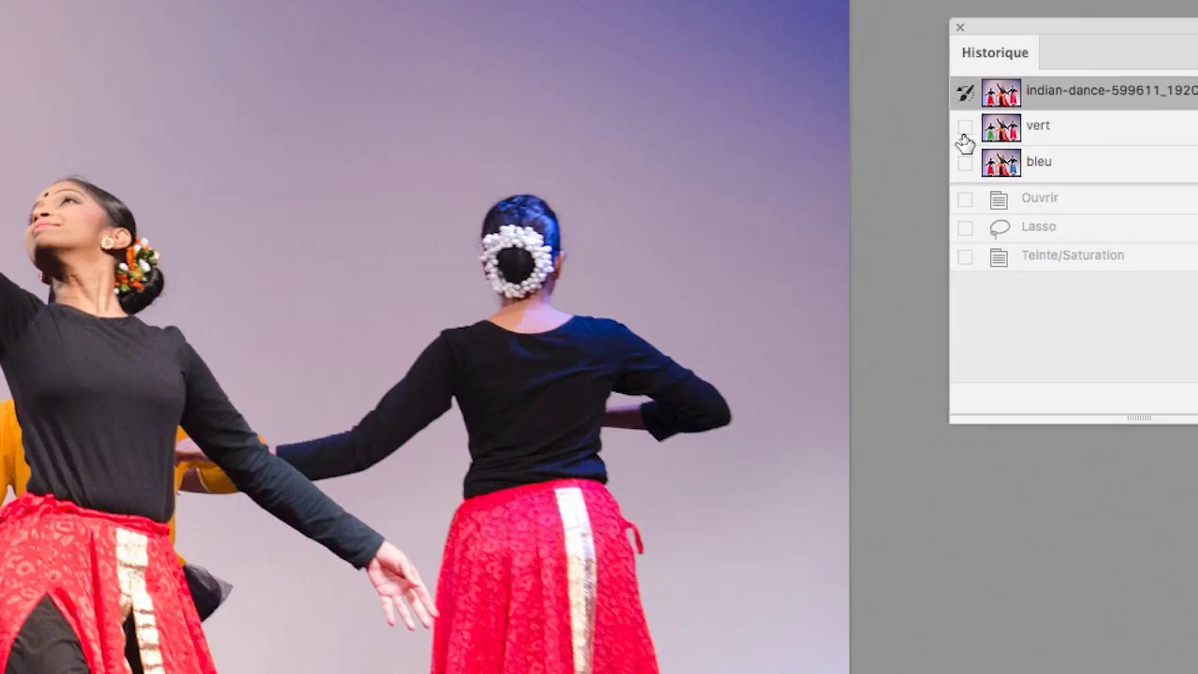
pyautogui.click(964, 130)
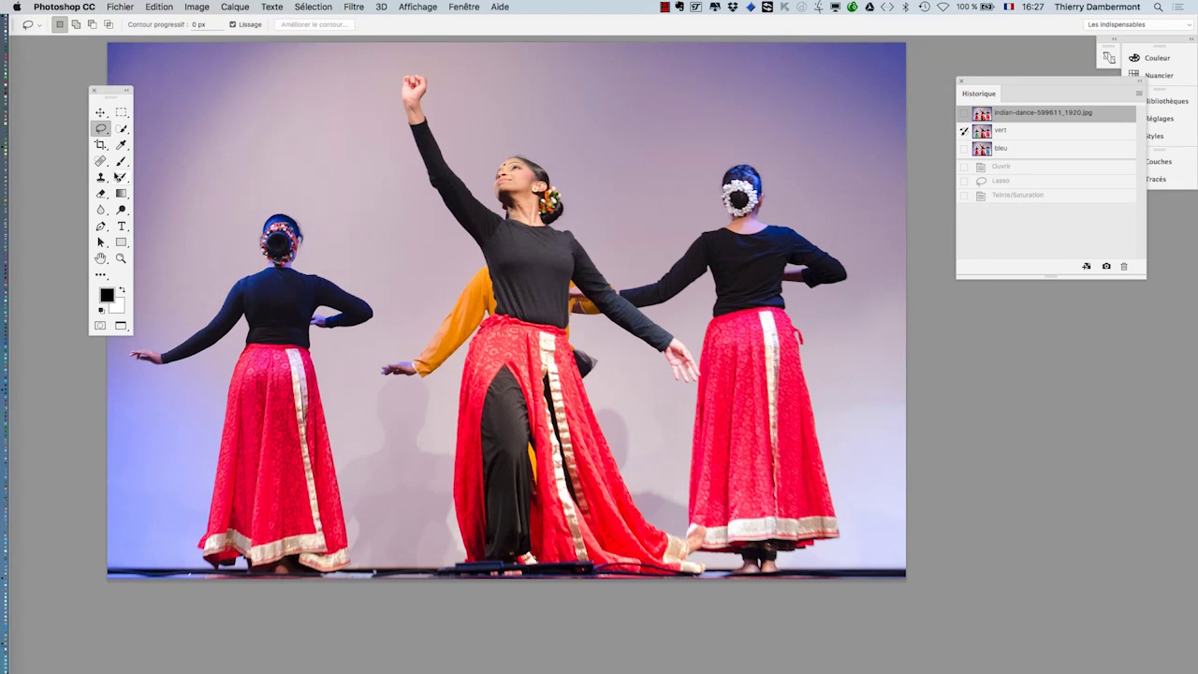
# Set up the History Brush with an opacity of 100% and a brush size of about 61 px
pyautogui.click(119, 176)
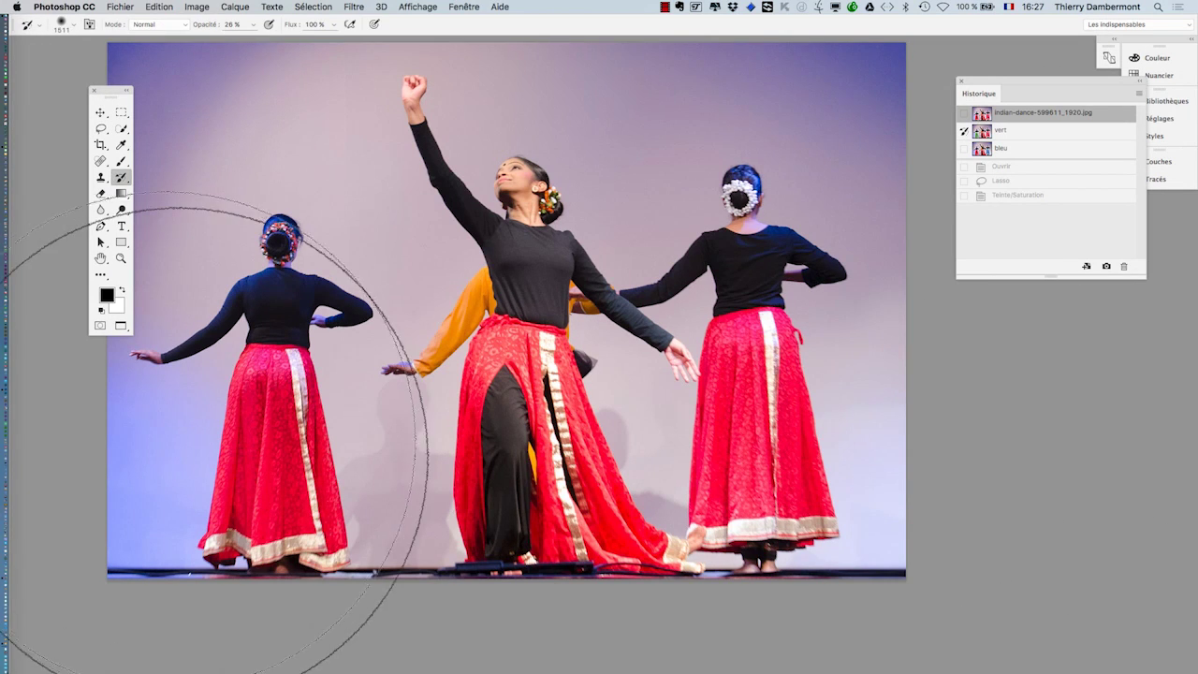
pyautogui.moveTo(599, 326)
pyautogui.mouseDown()
pyautogui.moveTo(618, 325)
pyautogui.moveTo(364, 384)
pyautogui.mouseUp()
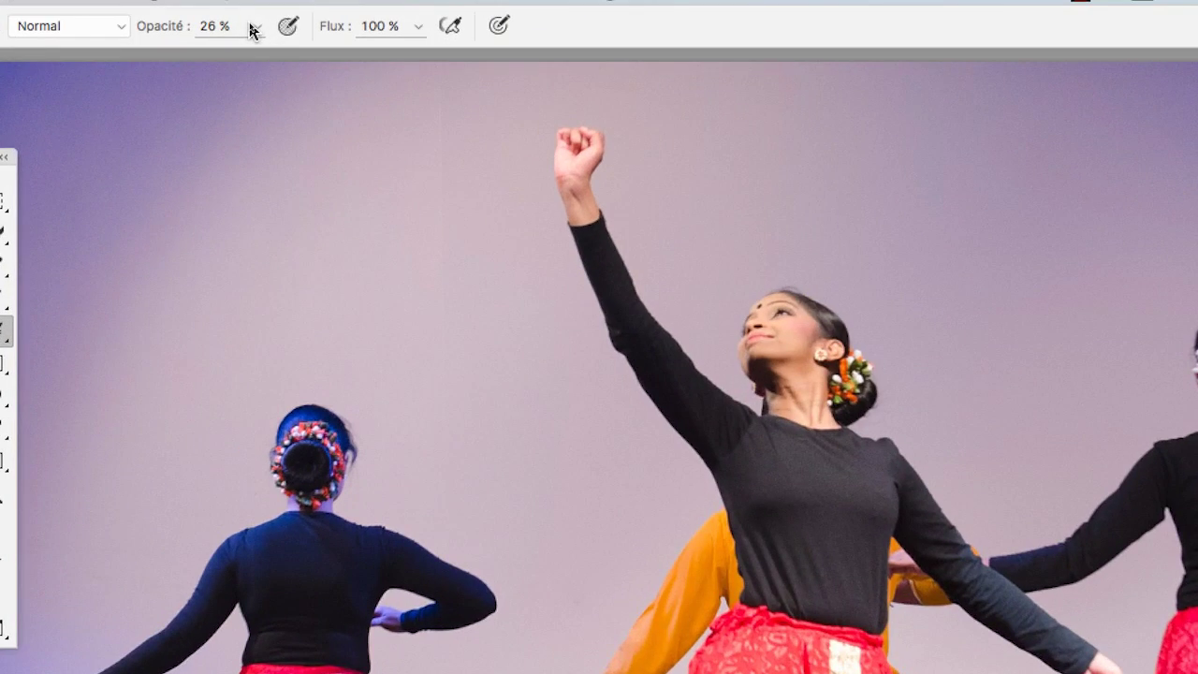
pyautogui.click(251, 31)
pyautogui.moveTo(253, 54); pyautogui.dragTo(352, 54)
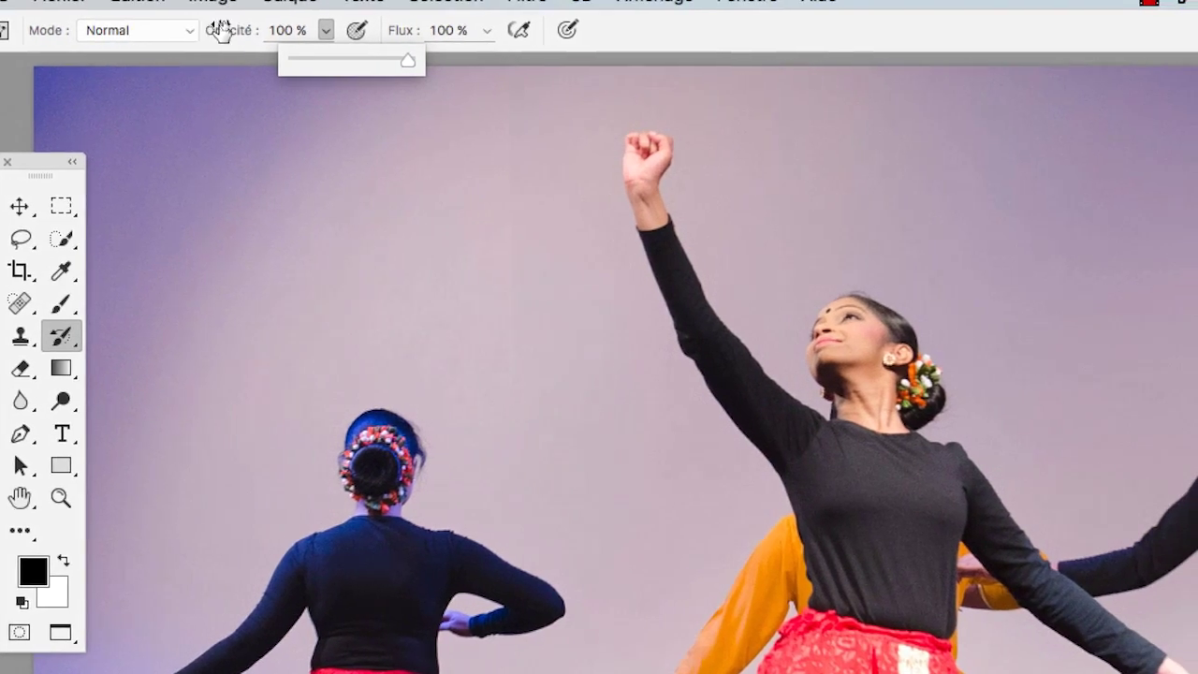
pyautogui.click(324, 31)
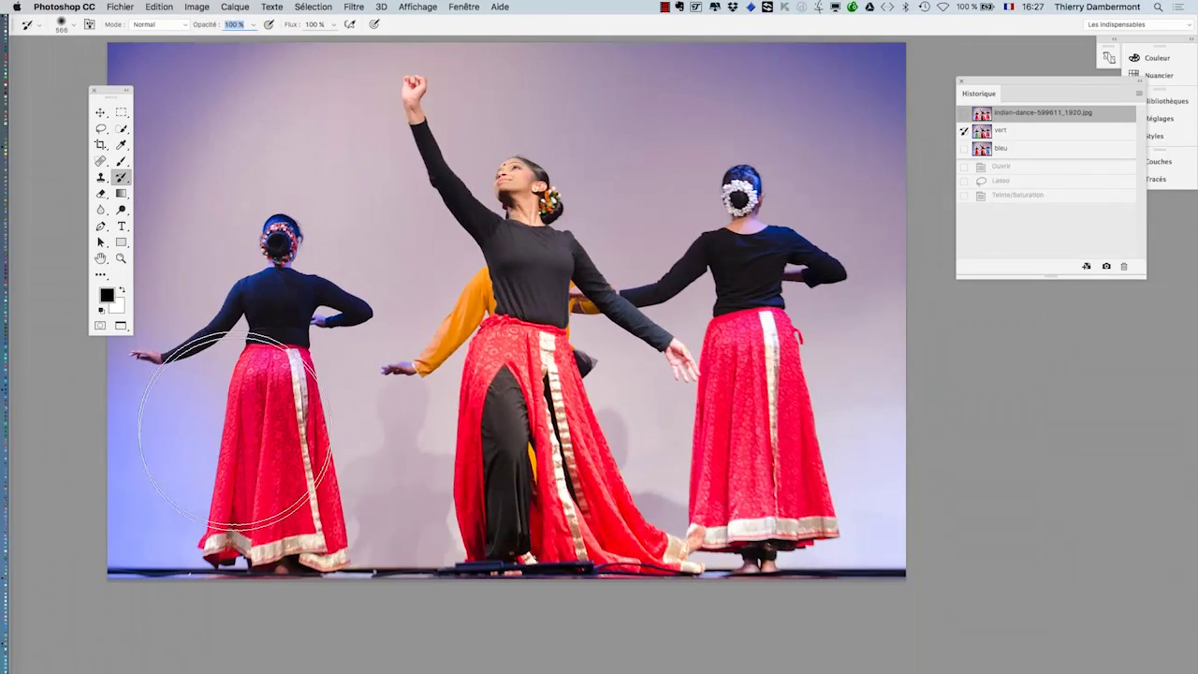
pyautogui.moveTo(402, 467)
pyautogui.mouseDown()
pyautogui.moveTo(369, 478)
pyautogui.moveTo(343, 551)
pyautogui.moveTo(349, 507)
pyautogui.mouseUp()
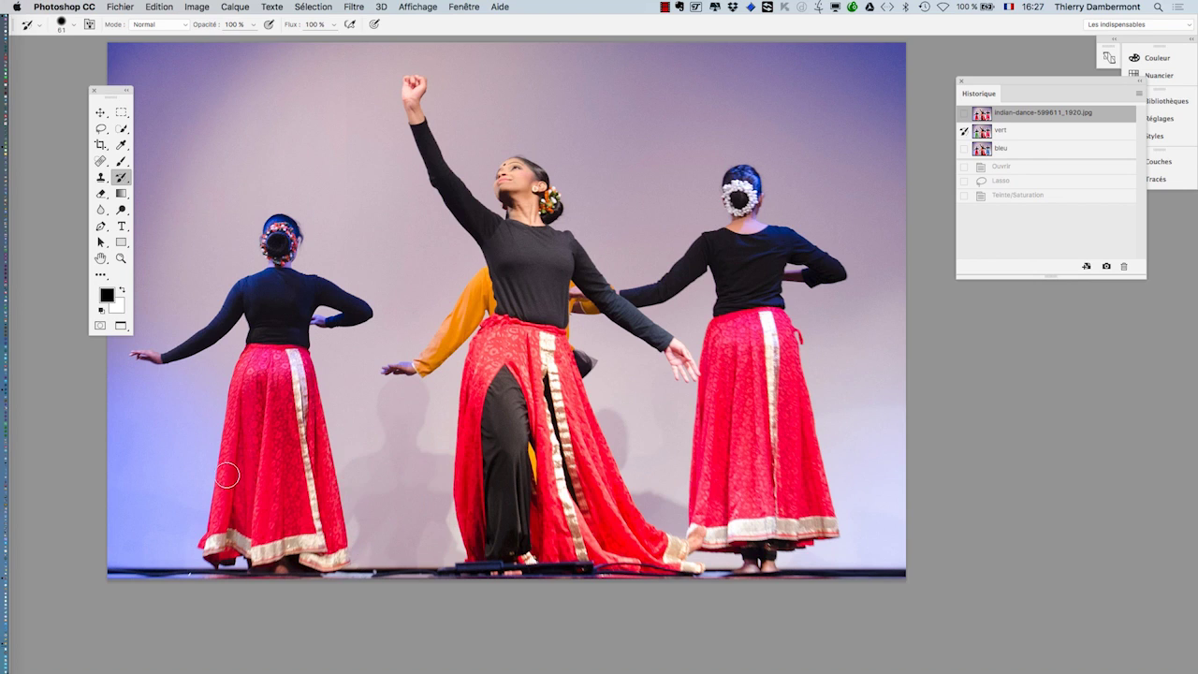
# Paint the waist and left side of the left dancer's skirt green with the History Brush from the "vert" snapshot
pyautogui.scroll(3, 227, 475)
pyautogui.moveTo(318, 269); pyautogui.dragTo(404, 265)
pyautogui.scroll(1, 388, 297)
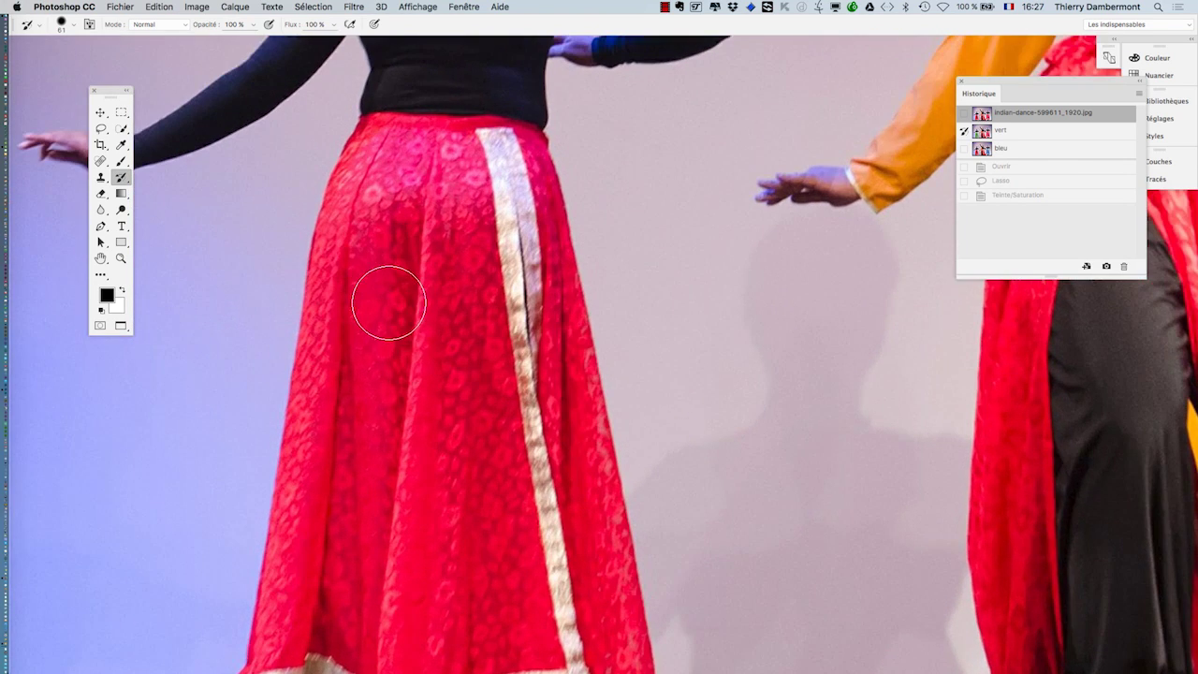
pyautogui.moveTo(356, 428)
pyautogui.mouseDown()
pyautogui.moveTo(382, 256)
pyautogui.moveTo(335, 431)
pyautogui.moveTo(337, 333)
pyautogui.moveTo(378, 152)
pyautogui.moveTo(511, 153)
pyautogui.mouseUp()
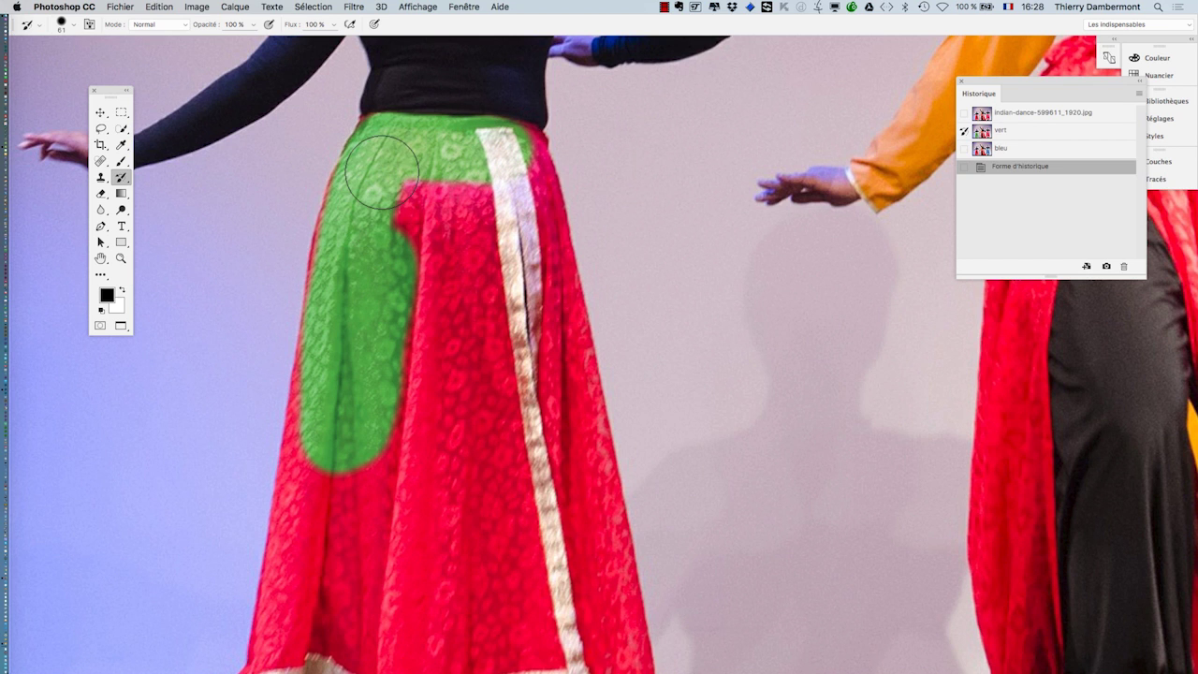
pyautogui.moveTo(382, 168)
pyautogui.mouseDown()
pyautogui.moveTo(356, 253)
pyautogui.moveTo(354, 217)
pyautogui.moveTo(359, 200)
pyautogui.moveTo(333, 399)
pyautogui.moveTo(360, 234)
pyautogui.mouseUp()
pyautogui.scroll(-5, 374, 238)
pyautogui.hscroll(-5, 375, 239)
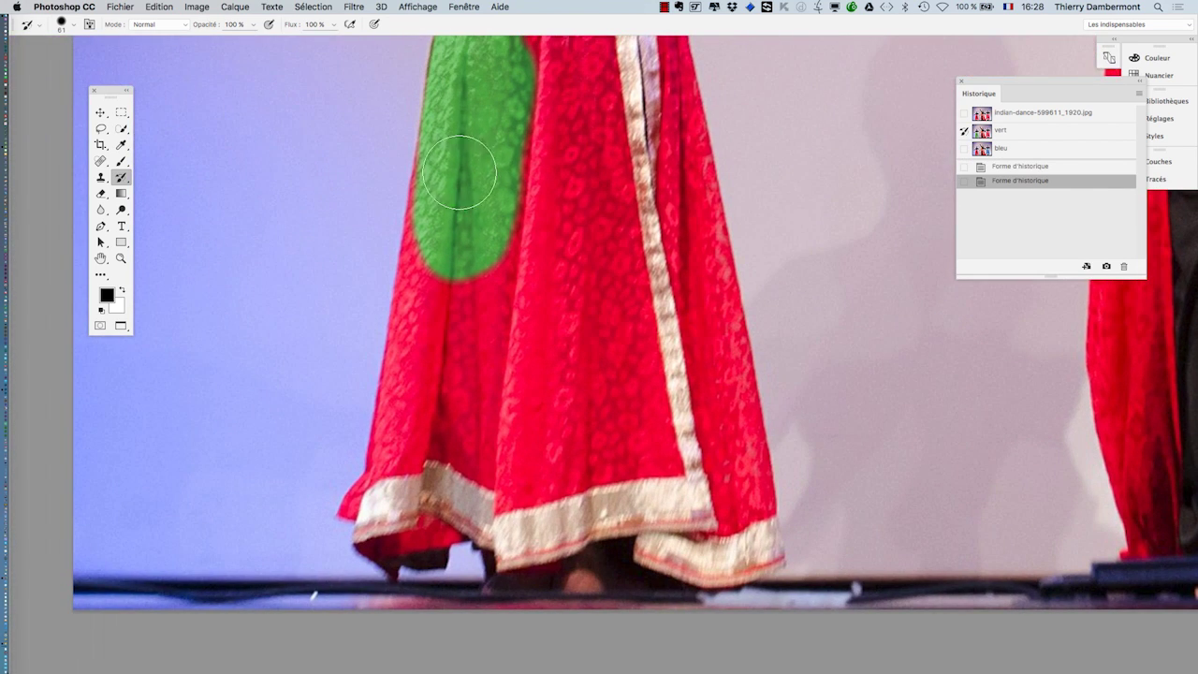
pyautogui.moveTo(459, 172)
pyautogui.mouseDown()
pyautogui.moveTo(426, 261)
pyautogui.moveTo(393, 496)
pyautogui.mouseUp()
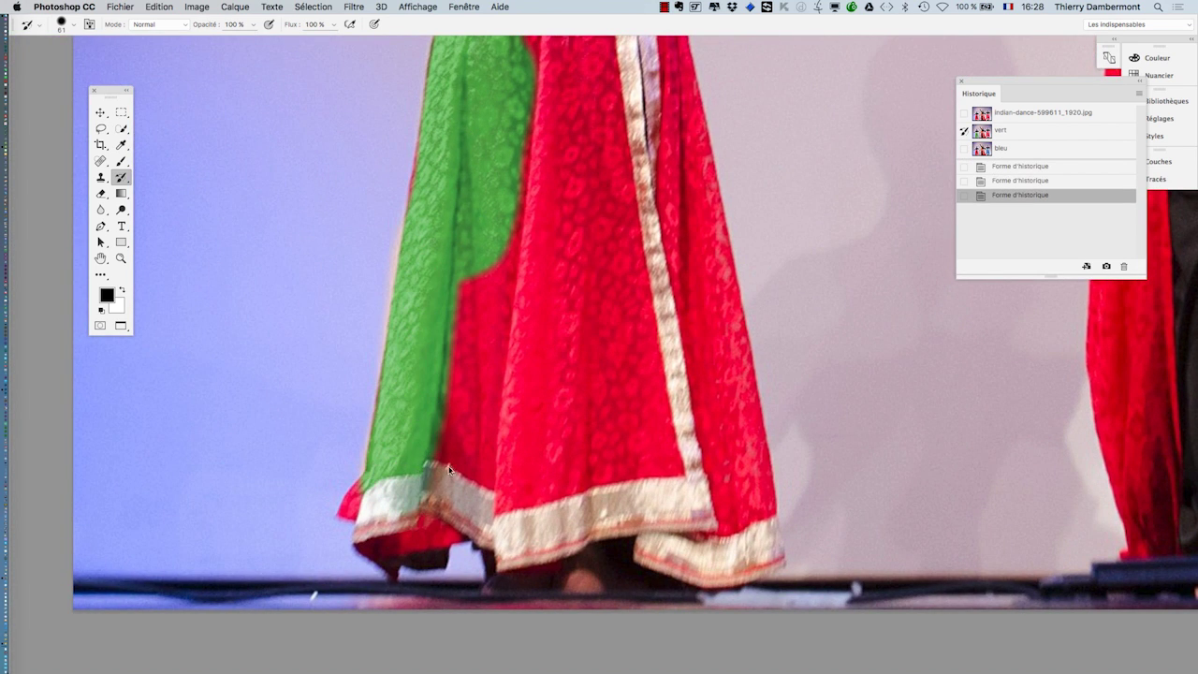
# Reduce the brush to about 29 px and paint the skirt's lower left corner and hem from the "vert" snapshot
pyautogui.moveTo(449, 470); pyautogui.dragTo(421, 470)
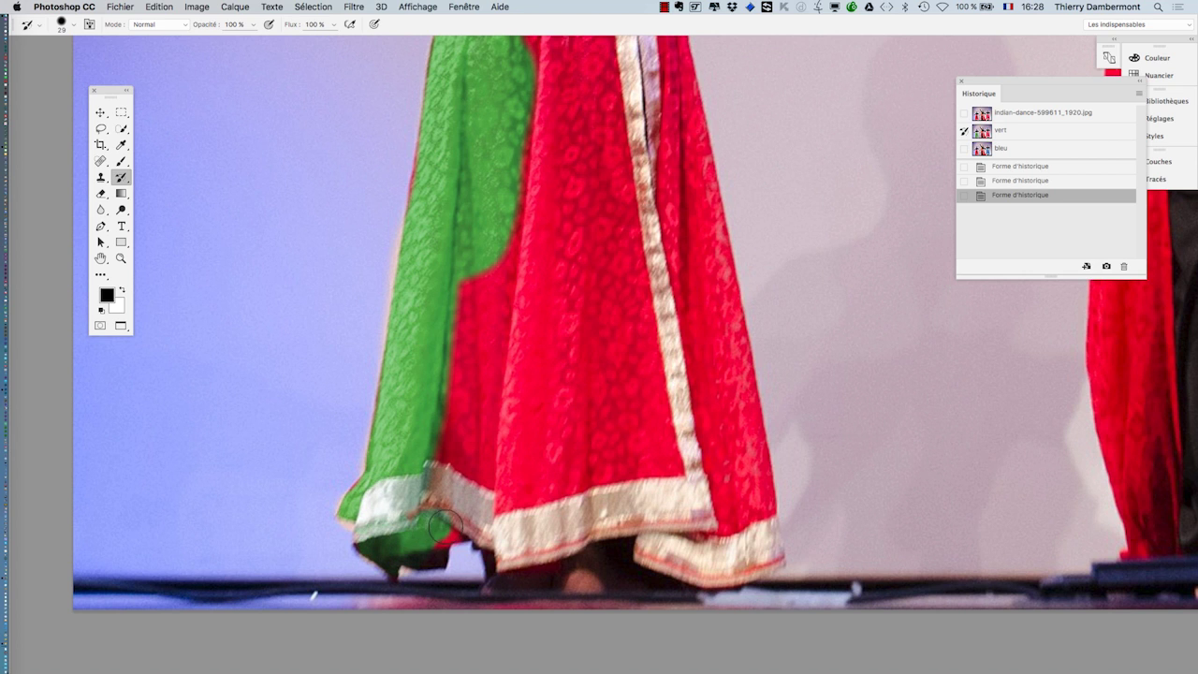
pyautogui.moveTo(423, 485); pyautogui.dragTo(475, 495)
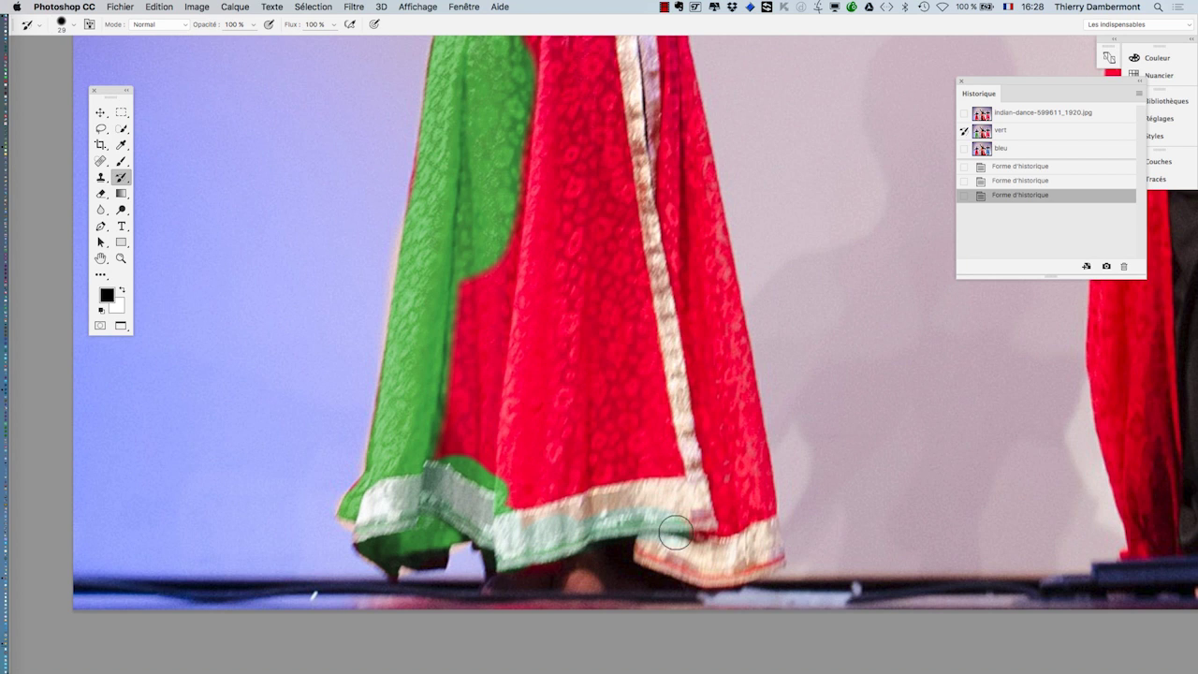
pyautogui.moveTo(707, 529); pyautogui.dragTo(657, 546)
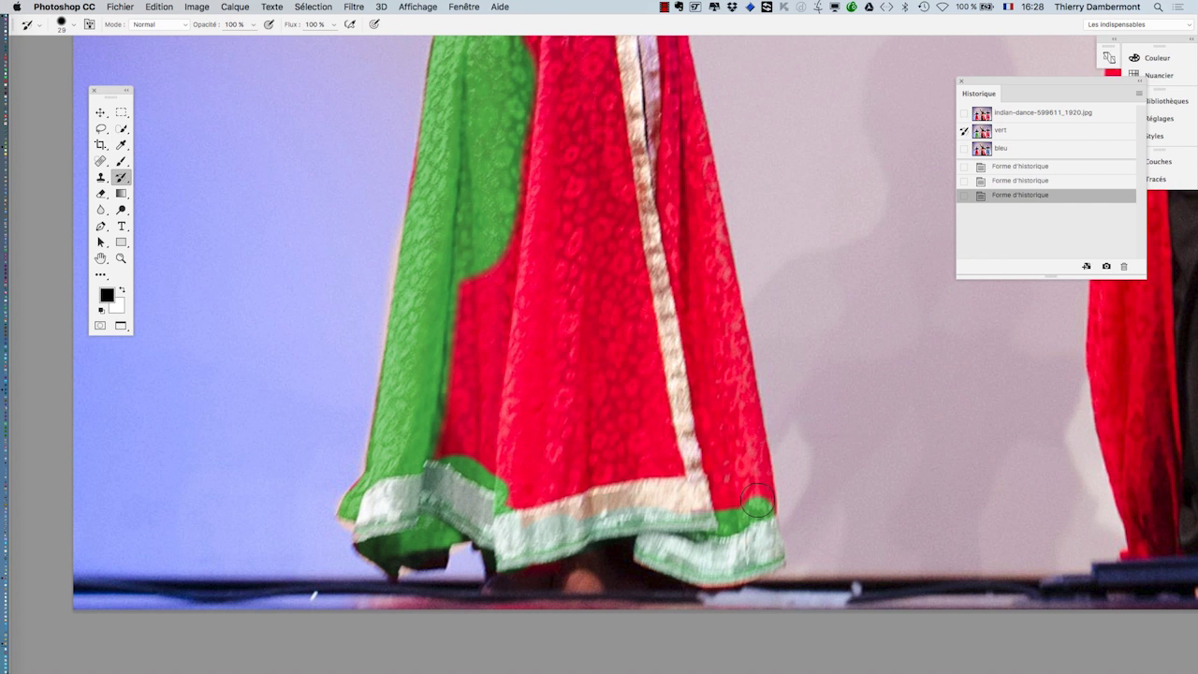
# Paint the right edge of the left dancer's skirt green, from the waist down to the hem
pyautogui.moveTo(757, 505); pyautogui.dragTo(722, 313)
pyautogui.moveTo(700, 372); pyautogui.dragTo(687, 463)
pyautogui.moveTo(617, 118)
pyautogui.mouseDown()
pyautogui.moveTo(614, 165)
pyautogui.moveTo(622, 96)
pyautogui.moveTo(636, 121)
pyautogui.moveTo(681, 423)
pyautogui.mouseUp()
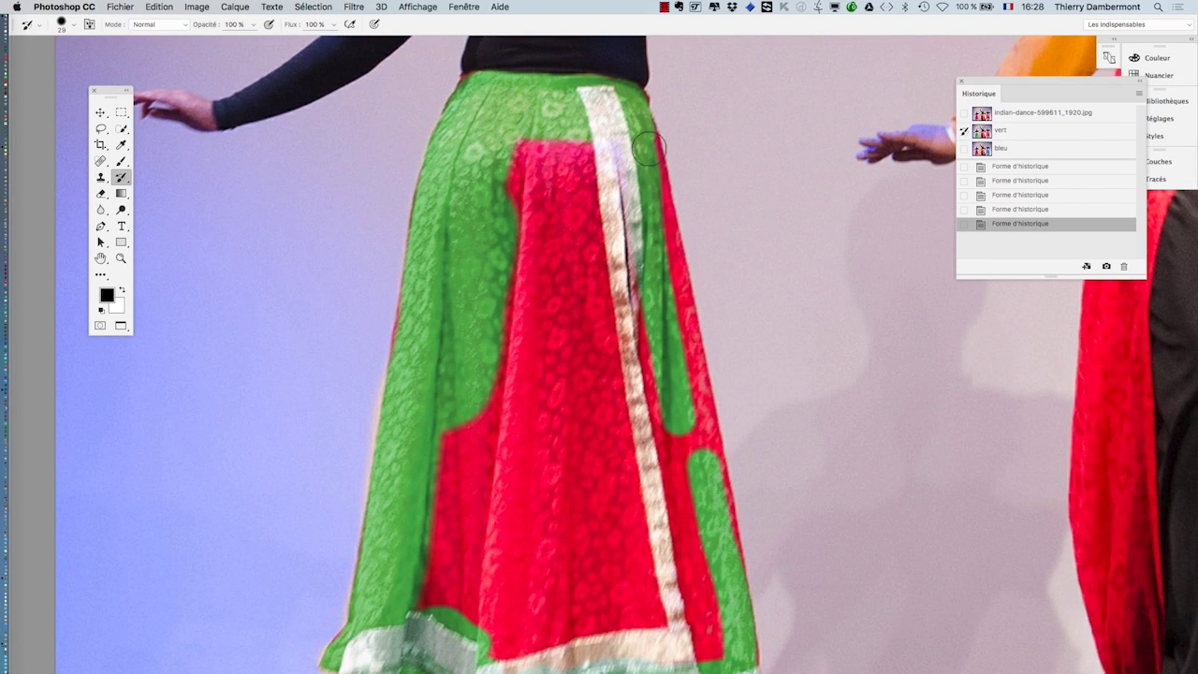
pyautogui.moveTo(648, 146); pyautogui.dragTo(747, 625)
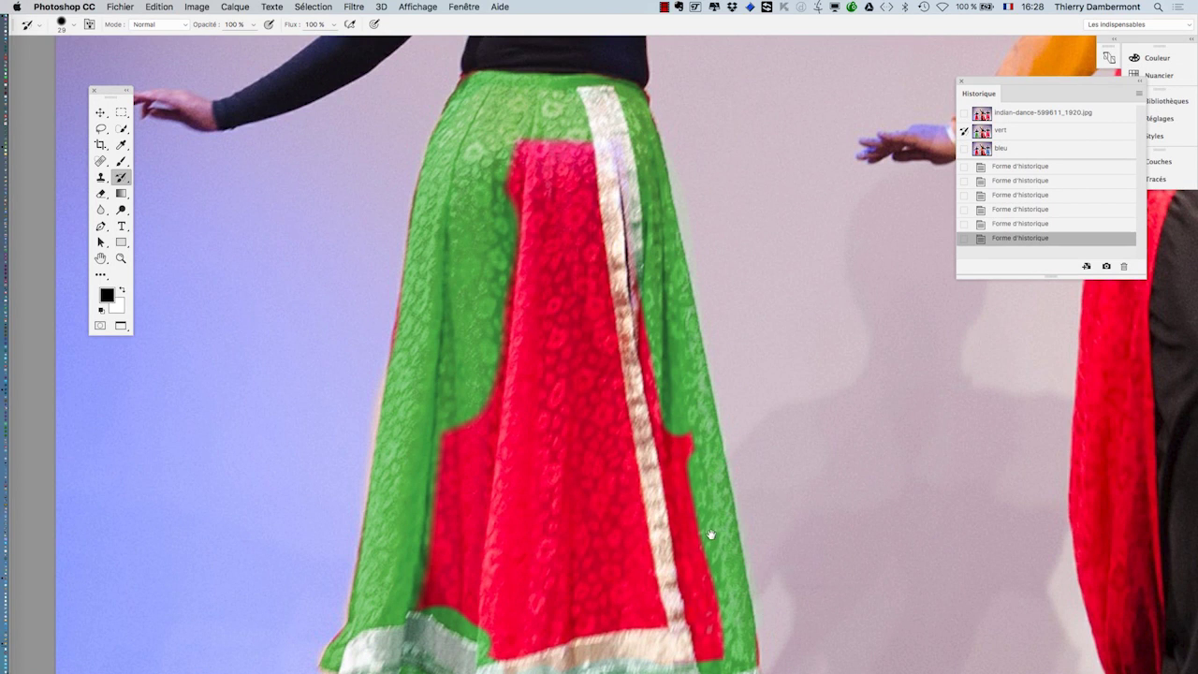
# Fill the remaining red centre of the skirt and its vertical trim from "vert", enlarging the brush to about 49 px
pyautogui.moveTo(710, 535)
pyautogui.mouseDown()
pyautogui.moveTo(730, 437)
pyautogui.moveTo(751, 549)
pyautogui.mouseUp()
pyautogui.moveTo(619, 406); pyautogui.dragTo(650, 418)
pyautogui.moveTo(698, 493)
pyautogui.mouseDown()
pyautogui.moveTo(663, 396)
pyautogui.moveTo(603, 122)
pyautogui.moveTo(664, 344)
pyautogui.moveTo(654, 419)
pyautogui.moveTo(566, 466)
pyautogui.moveTo(645, 460)
pyautogui.moveTo(497, 464)
pyautogui.moveTo(446, 435)
pyautogui.moveTo(488, 271)
pyautogui.moveTo(468, 278)
pyautogui.moveTo(555, 409)
pyautogui.moveTo(519, 336)
pyautogui.moveTo(530, 253)
pyautogui.mouseUp()
pyautogui.scroll(5, 524, 457)
pyautogui.moveTo(520, 454)
pyautogui.mouseDown()
pyautogui.moveTo(500, 178)
pyautogui.moveTo(562, 243)
pyautogui.mouseUp()
pyautogui.moveTo(515, 322); pyautogui.dragTo(495, 328)
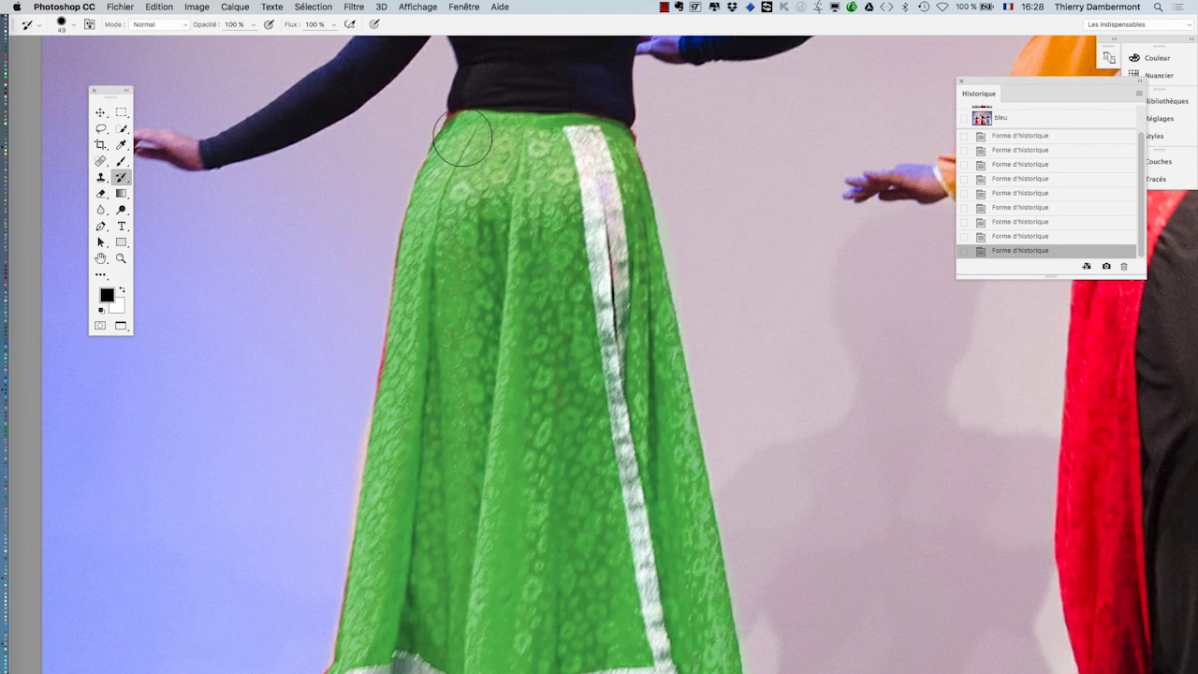
# Paint over the leftover red along the skirt's left edge with the History Brush, down to the hem
pyautogui.moveTo(400, 446); pyautogui.dragTo(399, 487)
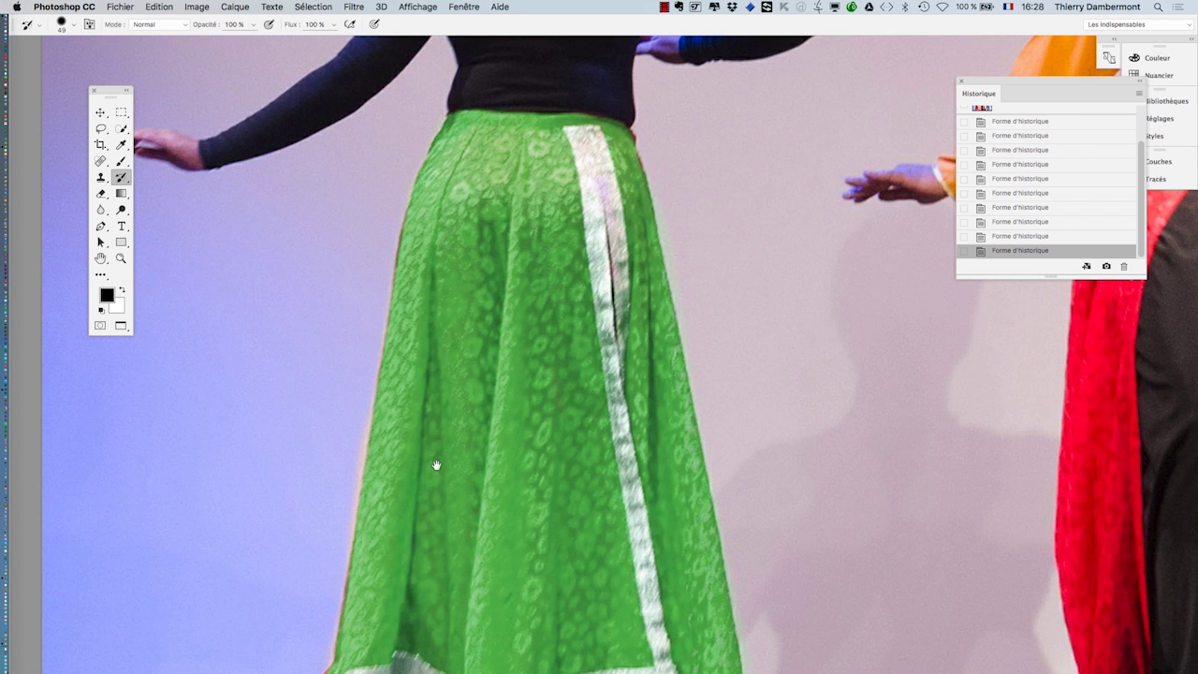
pyautogui.moveTo(376, 540); pyautogui.dragTo(391, 398)
pyautogui.moveTo(412, 154)
pyautogui.mouseDown()
pyautogui.moveTo(366, 487)
pyautogui.moveTo(375, 547)
pyautogui.mouseUp()
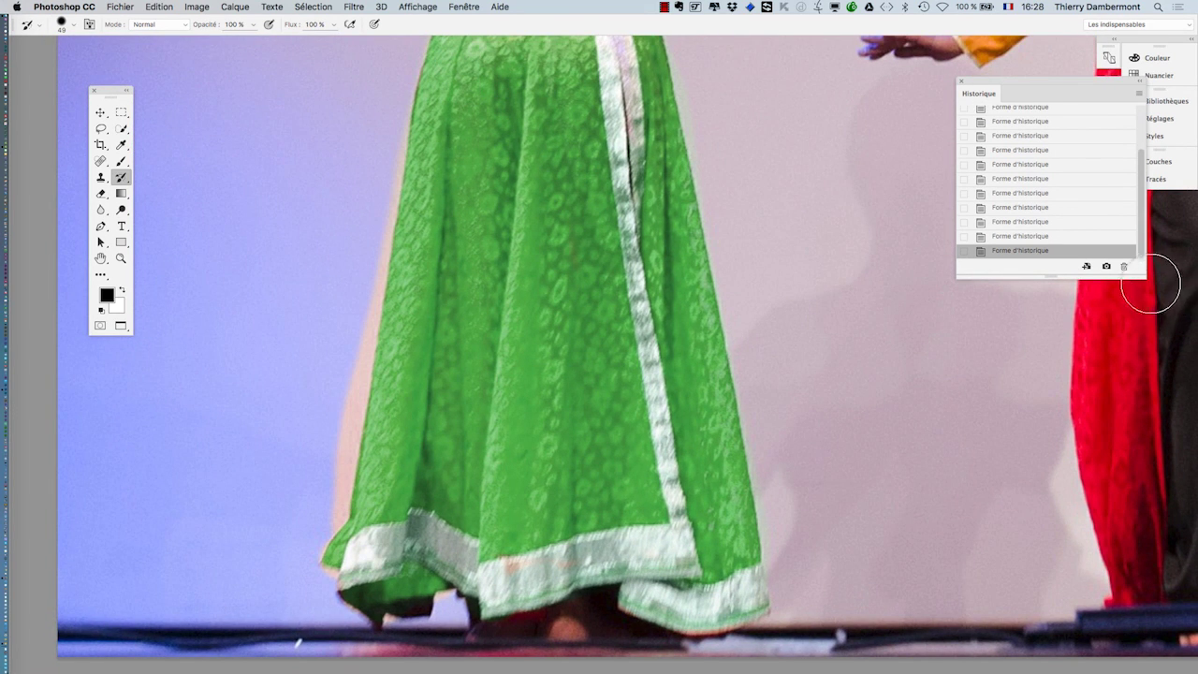
# Lengthen the History panel and make the original indian-dance-599611_1920.jpg snapshot the History Brush source
pyautogui.moveTo(1145, 276); pyautogui.dragTo(1146, 595)
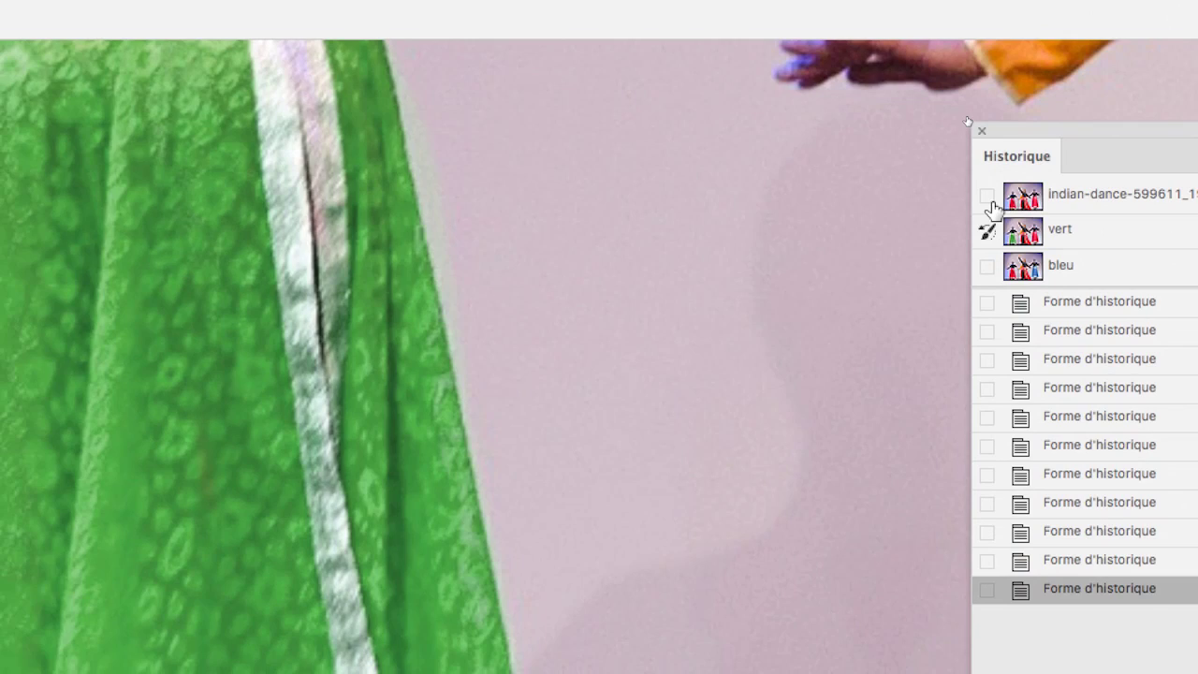
pyautogui.click(988, 195)
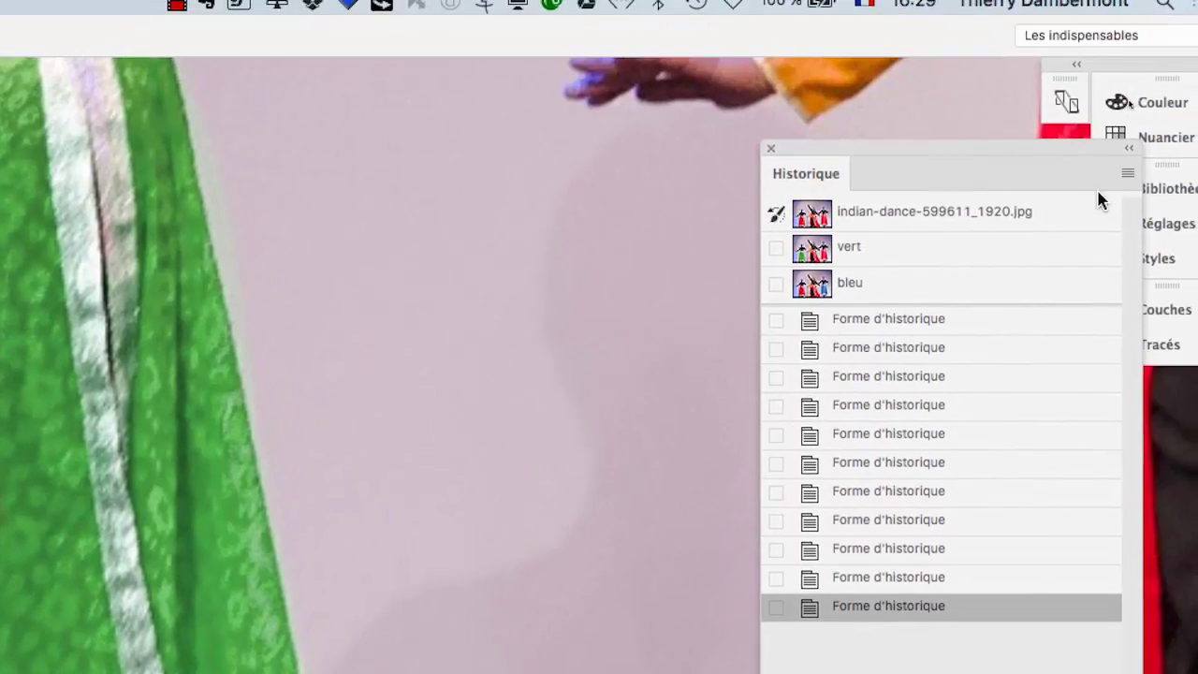
# Review the history options and close them without changing anything
pyautogui.click(1127, 174)
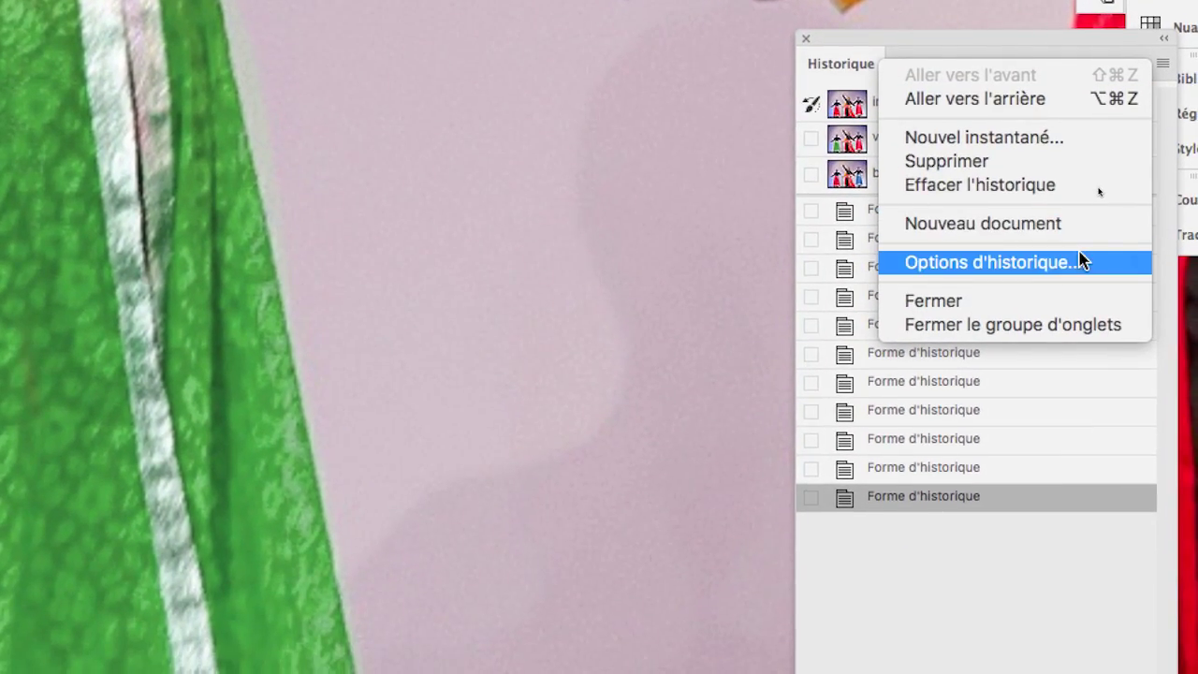
pyautogui.click(1083, 262)
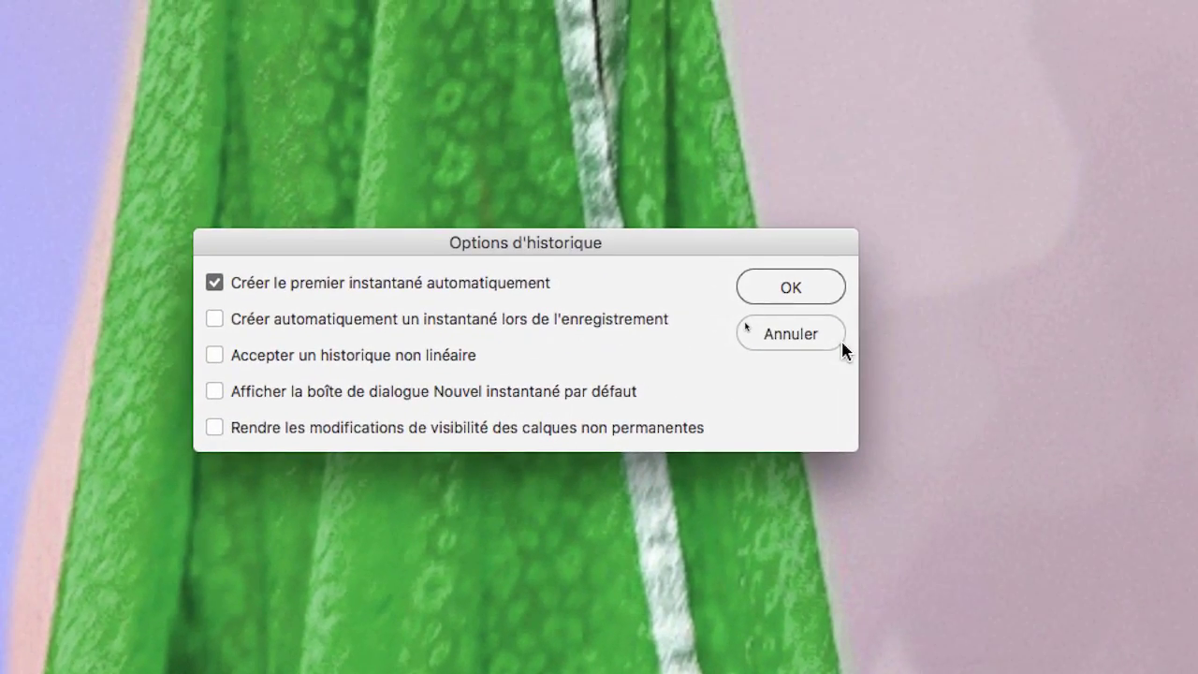
pyautogui.click(838, 339)
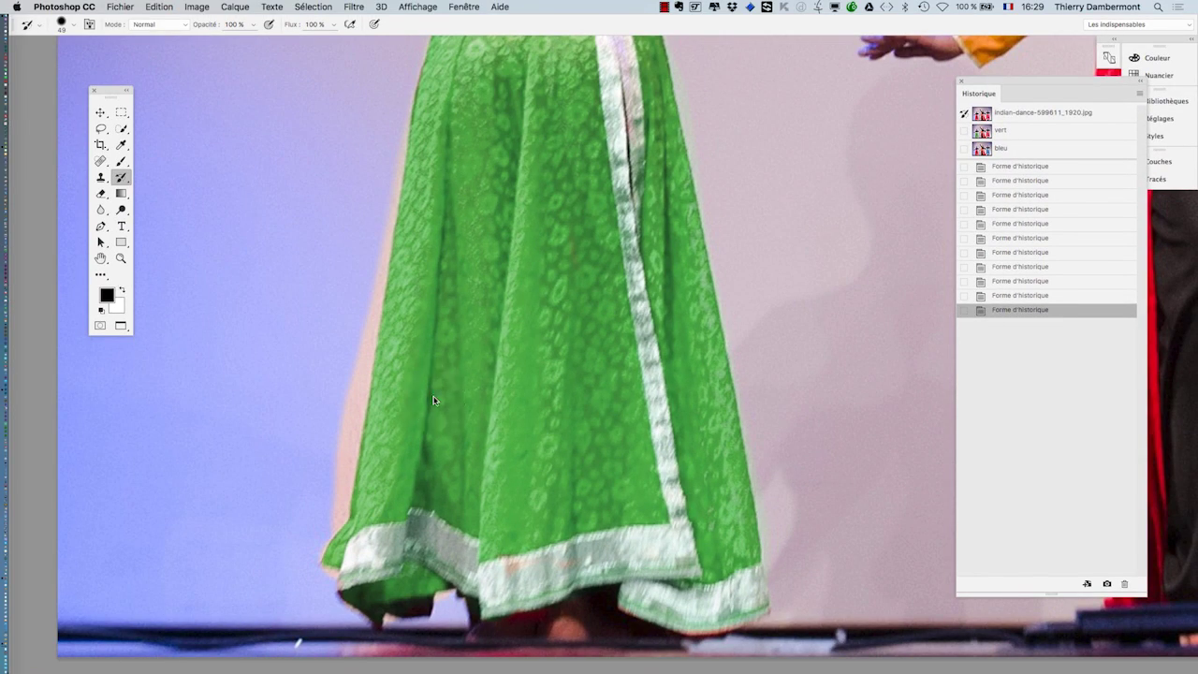
# Reduce the brush to about 23 px and restore the original background along the green skirt's lower left edge
pyautogui.moveTo(433, 401); pyautogui.dragTo(428, 401)
pyautogui.scroll(2, 318, 446)
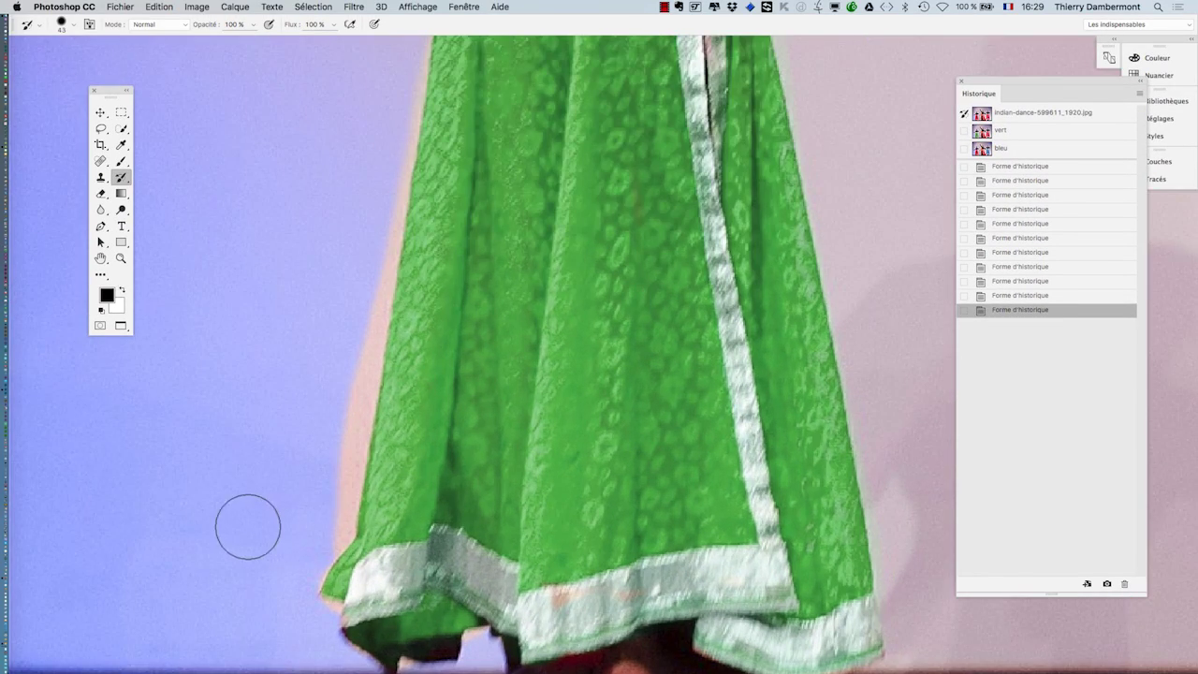
pyautogui.moveTo(247, 527); pyautogui.dragTo(229, 527)
pyautogui.moveTo(328, 546); pyautogui.dragTo(337, 517)
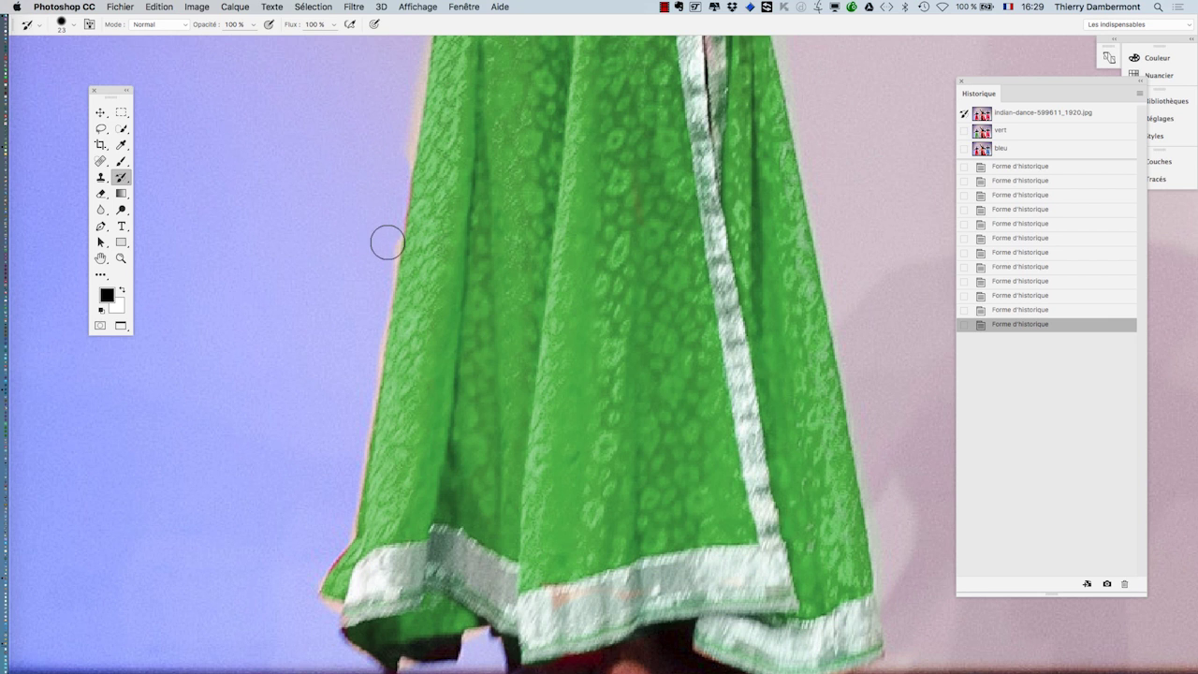
pyautogui.moveTo(373, 371); pyautogui.dragTo(342, 517)
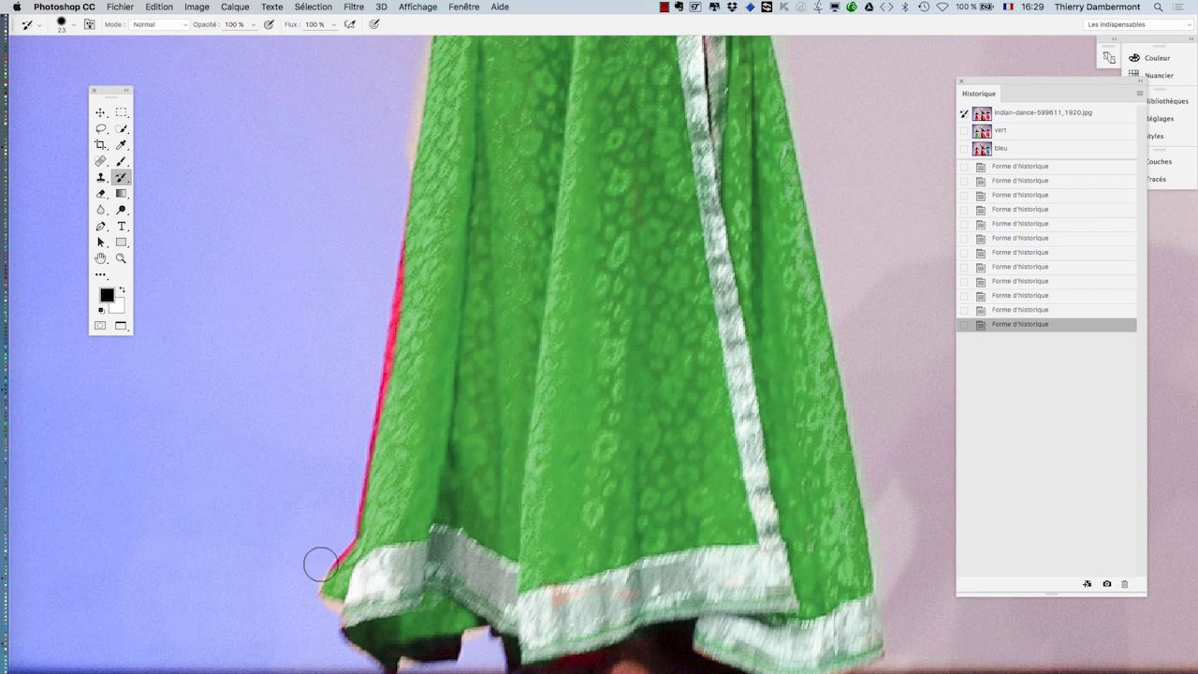
pyautogui.moveTo(320, 563); pyautogui.dragTo(326, 592)
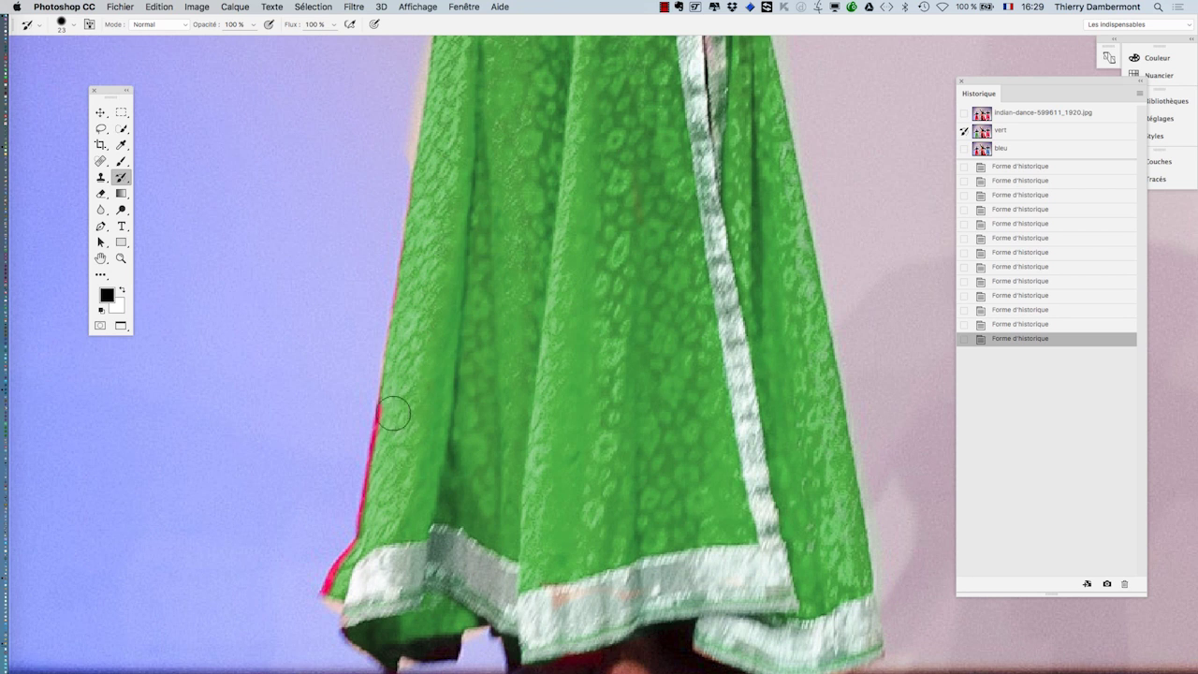
# Make "vert" the History Brush source and repaint the skirt's red left edge green, refining with a 9 px brush
pyautogui.moveTo(389, 455); pyautogui.dragTo(389, 466)
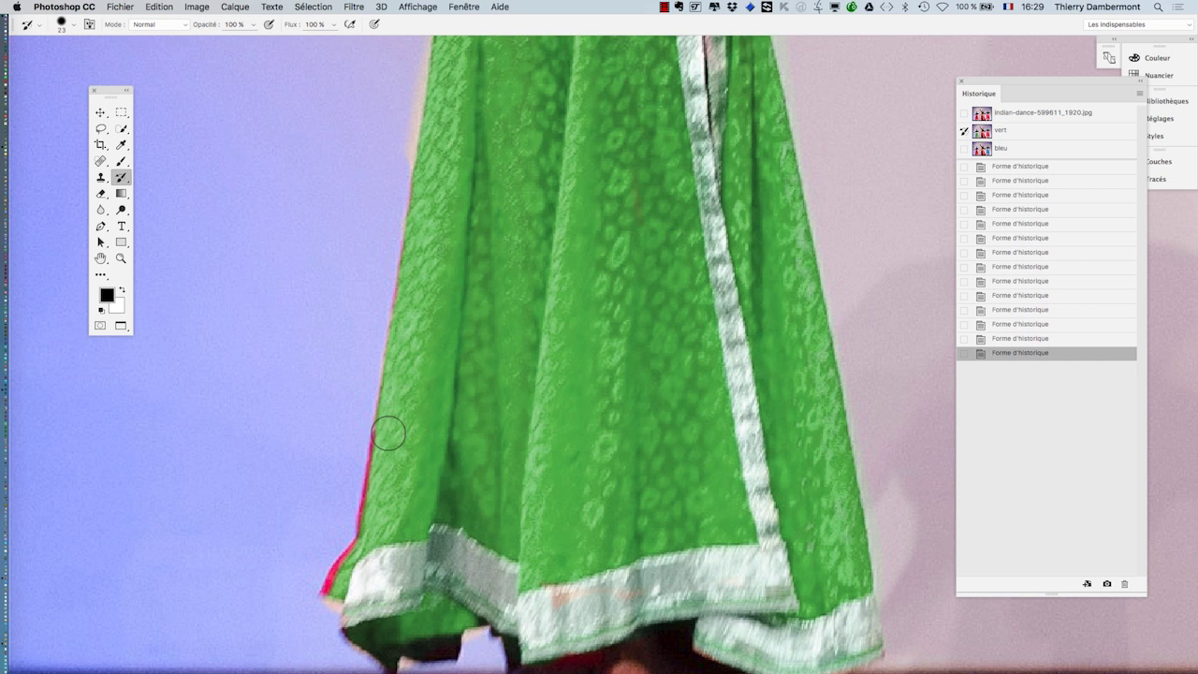
pyautogui.moveTo(364, 565); pyautogui.dragTo(377, 566)
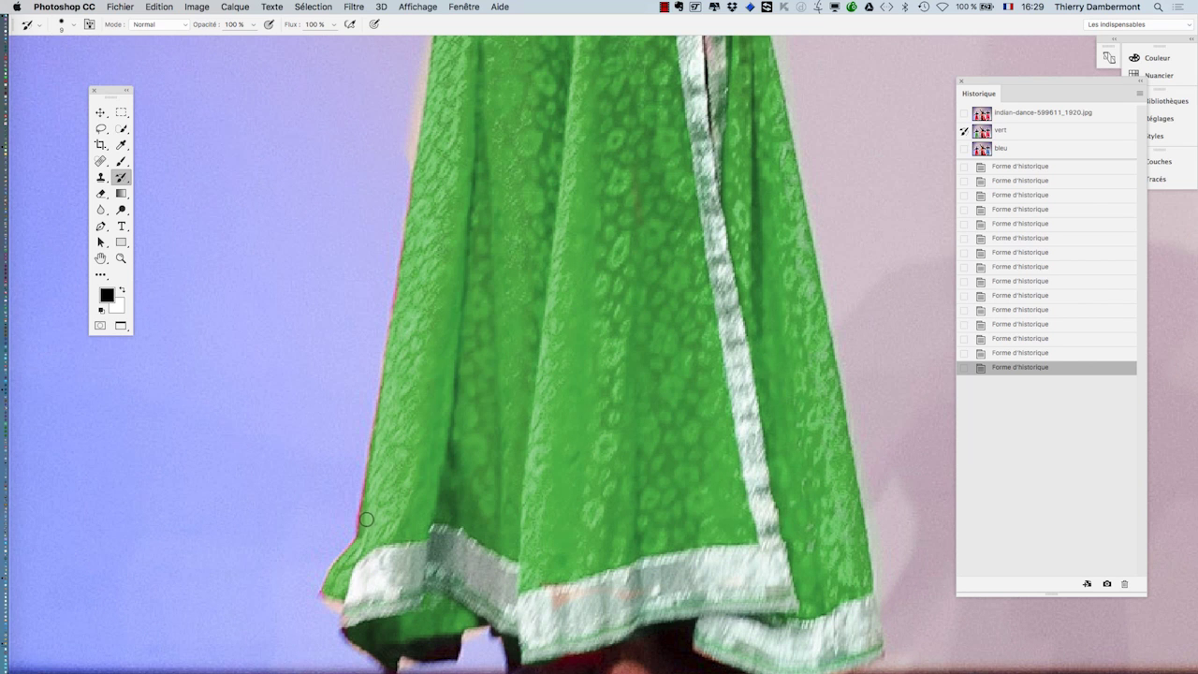
pyautogui.moveTo(369, 502); pyautogui.dragTo(365, 513)
pyautogui.moveTo(327, 598); pyautogui.dragTo(329, 601)
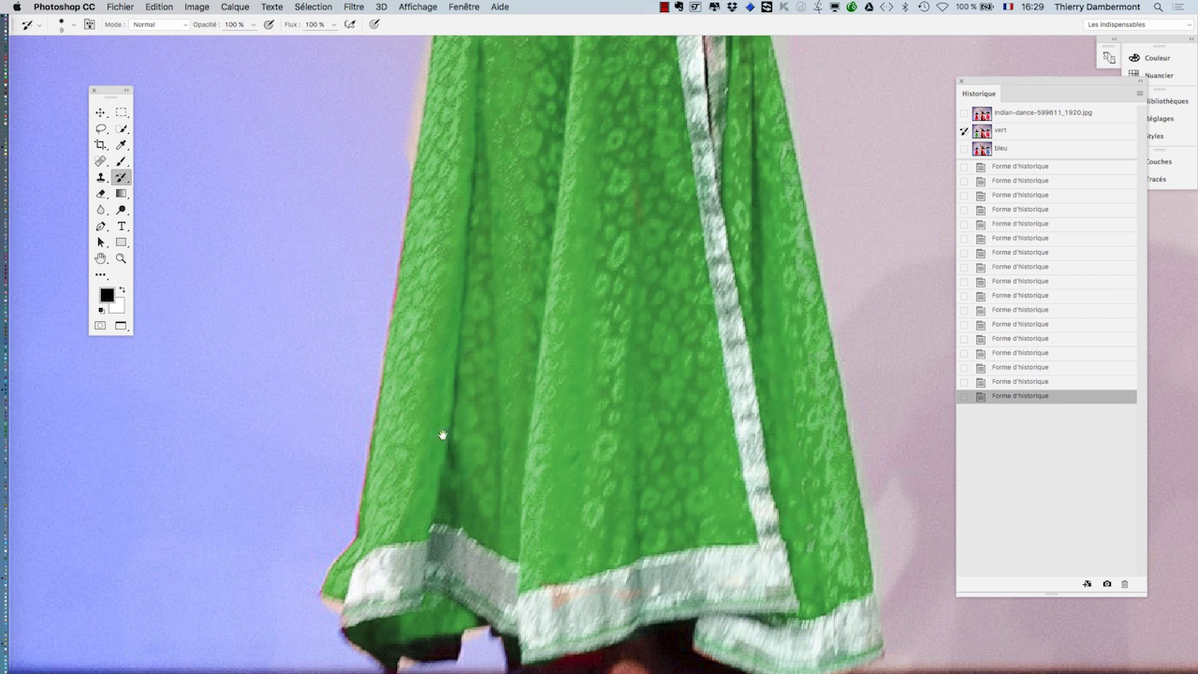
# Restore the original background along the skirt's upper left edge and repaint its right waist corner green from the "vert" snapshot
pyautogui.scroll(3, 441, 434)
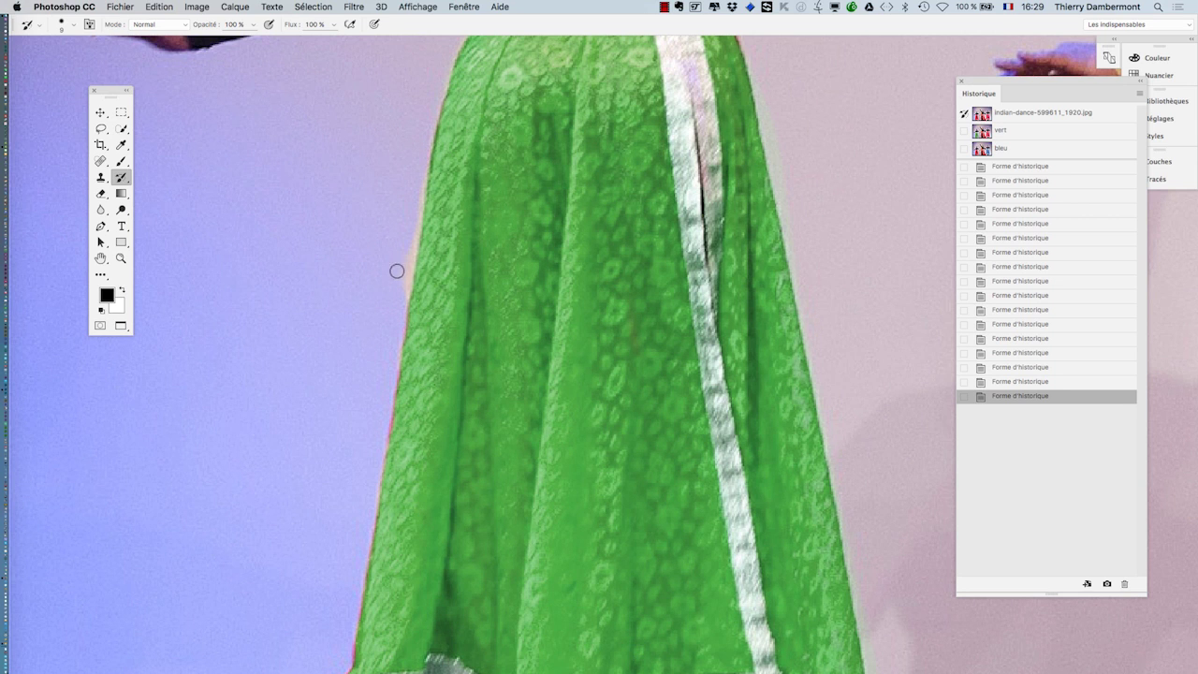
pyautogui.moveTo(397, 271)
pyautogui.mouseDown()
pyautogui.moveTo(399, 302)
pyautogui.moveTo(410, 245)
pyautogui.mouseUp()
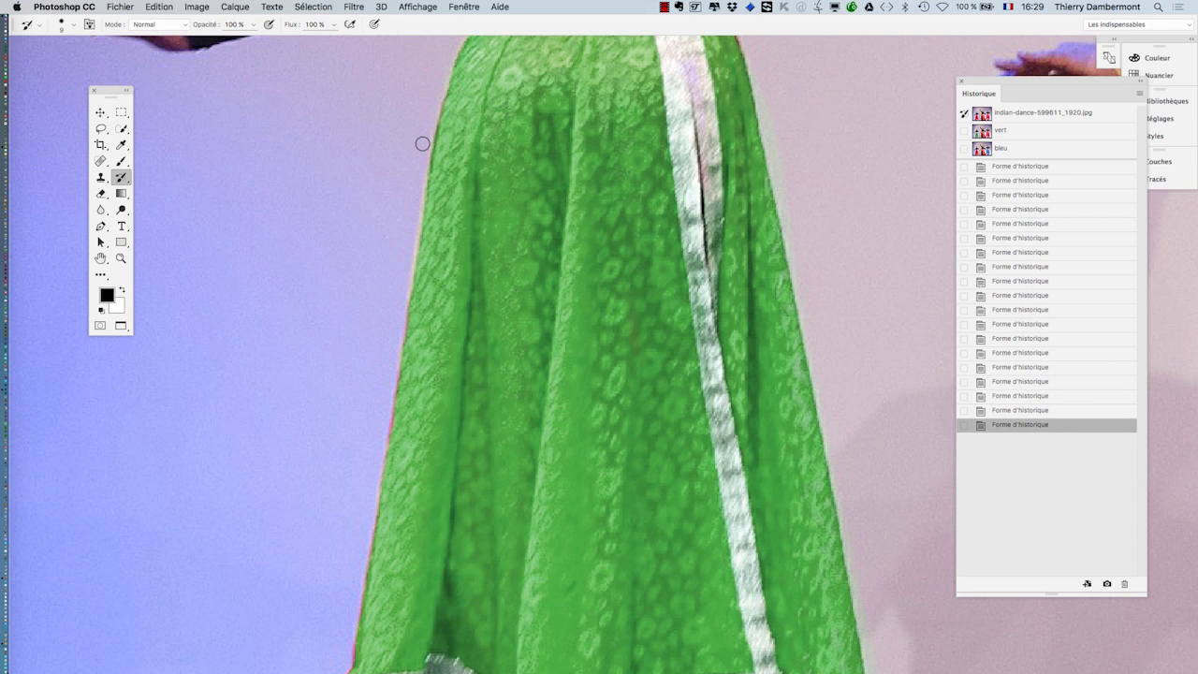
pyautogui.moveTo(423, 143); pyautogui.dragTo(422, 140)
pyautogui.scroll(-3, 723, 239)
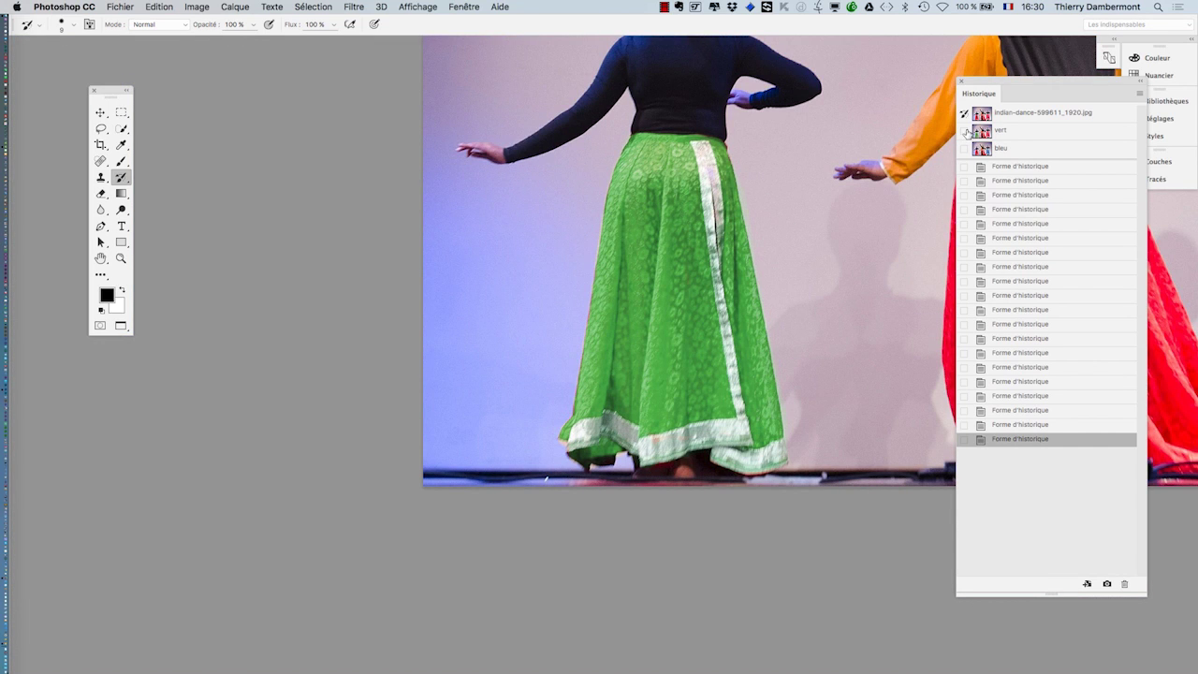
pyautogui.scroll(3, 793, 135)
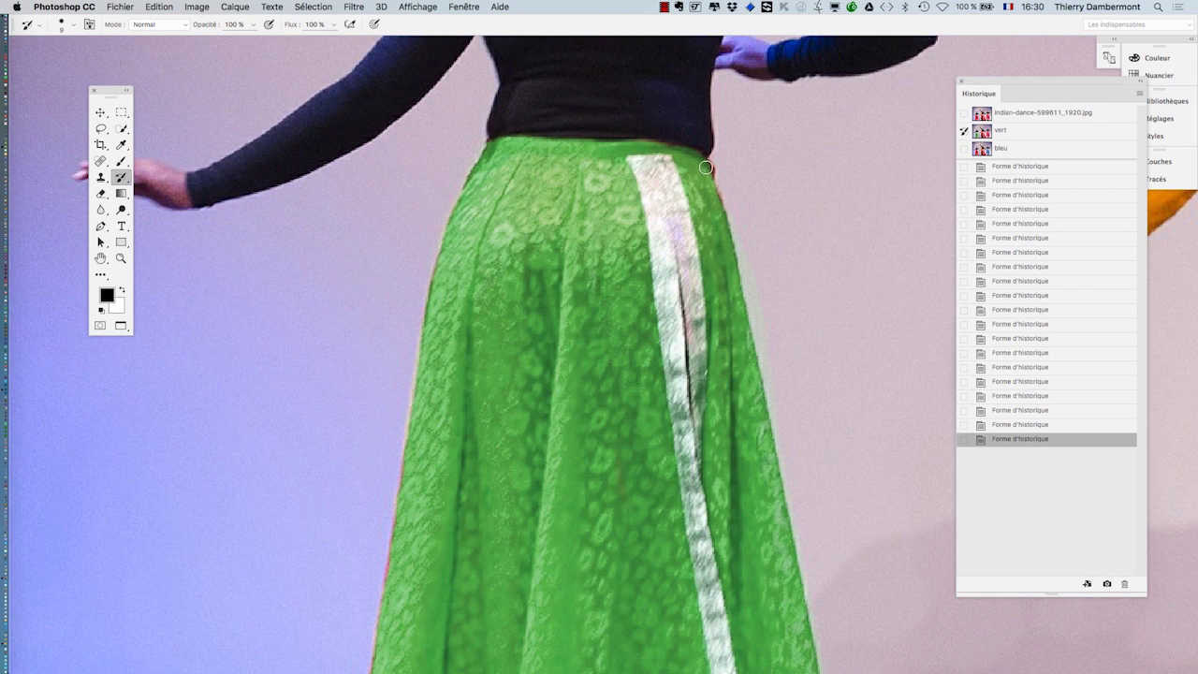
pyautogui.moveTo(709, 177); pyautogui.dragTo(716, 201)
# Make "bleu" the History Brush source, enlarge the brush to about 92 px and paint the right dancer's skirt blue
pyautogui.moveTo(843, 278); pyautogui.dragTo(380, 233)
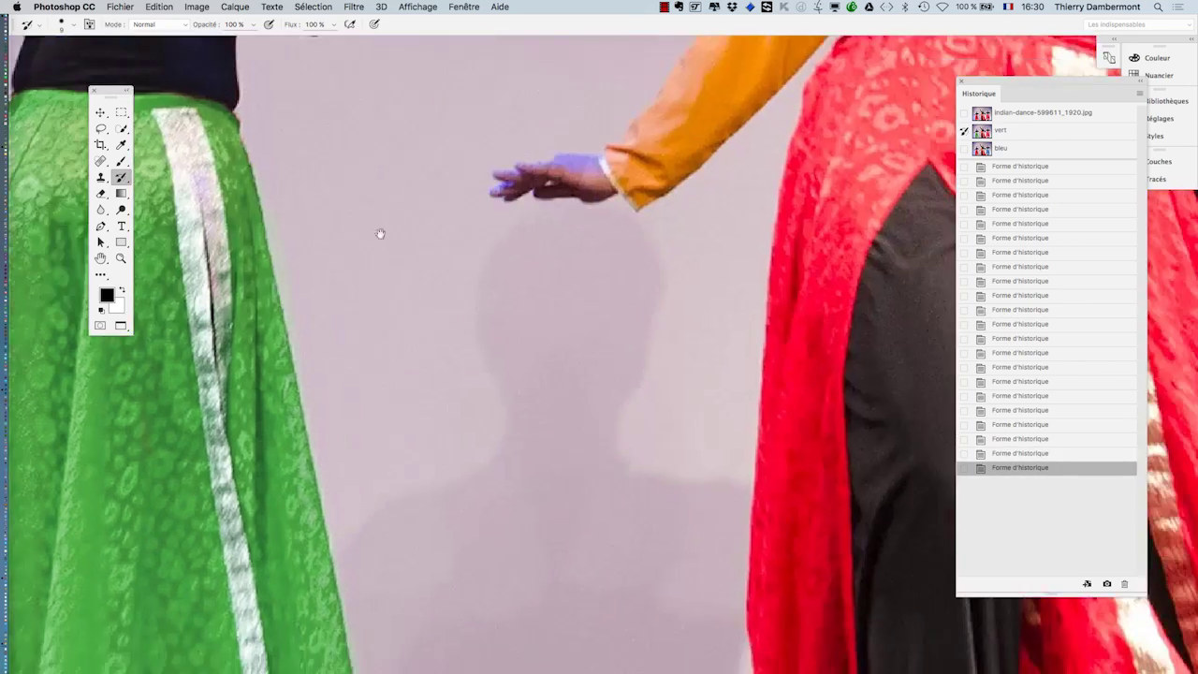
pyautogui.moveTo(661, 324); pyautogui.dragTo(234, 290)
pyautogui.moveTo(927, 300); pyautogui.dragTo(537, 307)
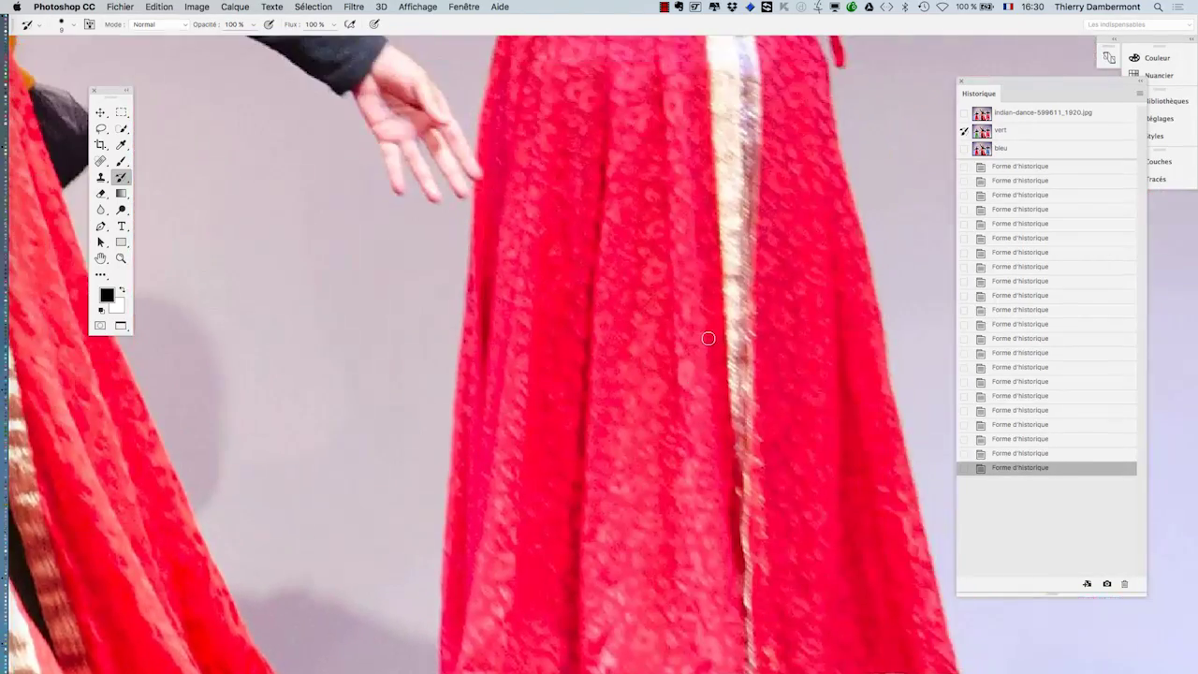
pyautogui.scroll(-2, 709, 339)
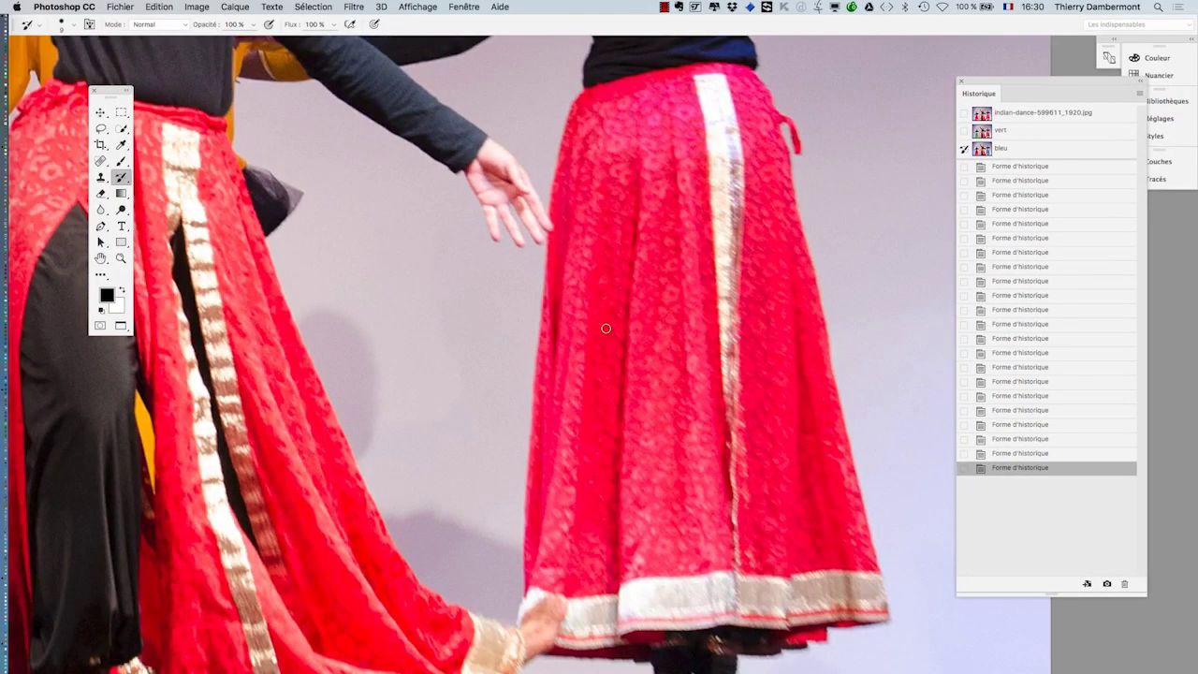
pyautogui.moveTo(646, 335); pyautogui.dragTo(656, 335)
pyautogui.moveTo(626, 412)
pyautogui.mouseDown()
pyautogui.moveTo(637, 95)
pyautogui.moveTo(650, 124)
pyautogui.moveTo(696, 101)
pyautogui.moveTo(755, 116)
pyautogui.moveTo(791, 216)
pyautogui.moveTo(846, 580)
pyautogui.moveTo(610, 605)
pyautogui.moveTo(572, 596)
pyautogui.moveTo(626, 207)
pyautogui.moveTo(618, 132)
pyautogui.moveTo(597, 168)
pyautogui.moveTo(580, 328)
pyautogui.moveTo(588, 296)
pyautogui.moveTo(552, 438)
pyautogui.moveTo(553, 602)
pyautogui.moveTo(755, 621)
pyautogui.moveTo(809, 575)
pyautogui.moveTo(744, 459)
pyautogui.moveTo(747, 206)
pyautogui.moveTo(710, 182)
pyautogui.moveTo(690, 532)
pyautogui.moveTo(645, 437)
pyautogui.moveTo(731, 512)
pyautogui.moveTo(796, 505)
pyautogui.moveTo(751, 566)
pyautogui.moveTo(802, 594)
pyautogui.moveTo(840, 598)
pyautogui.moveTo(805, 625)
pyautogui.moveTo(868, 595)
pyautogui.moveTo(805, 375)
pyautogui.mouseUp()
pyautogui.scroll(-5, 783, 468)
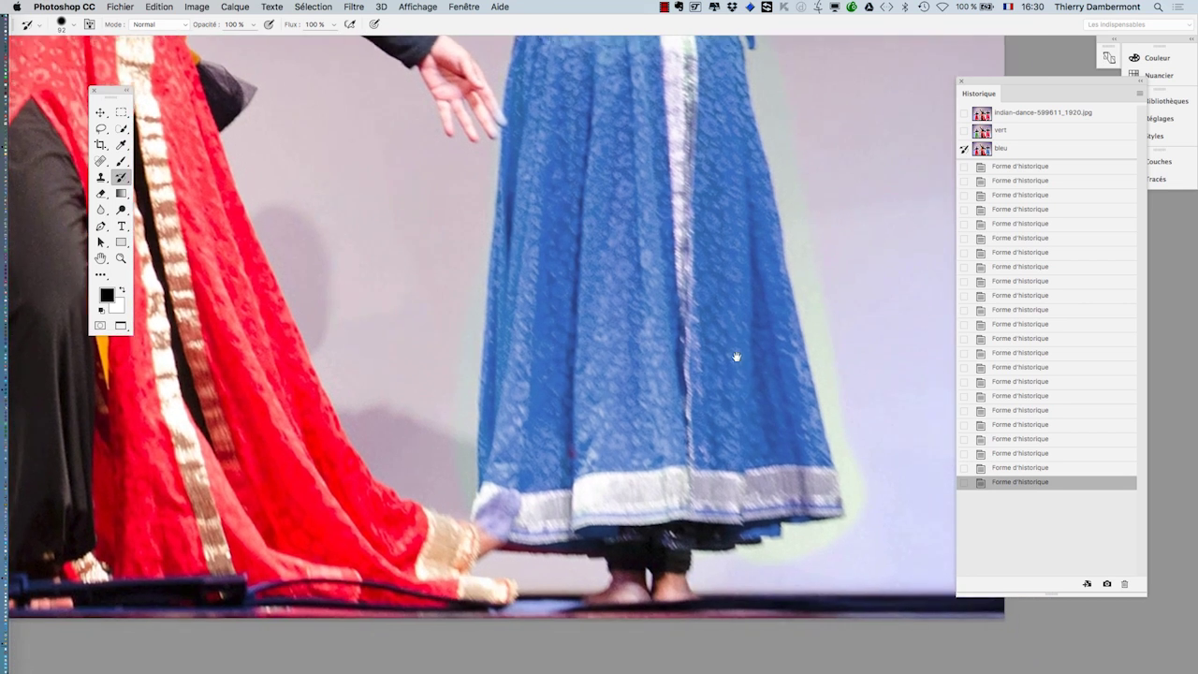
pyautogui.moveTo(613, 529); pyautogui.dragTo(702, 454)
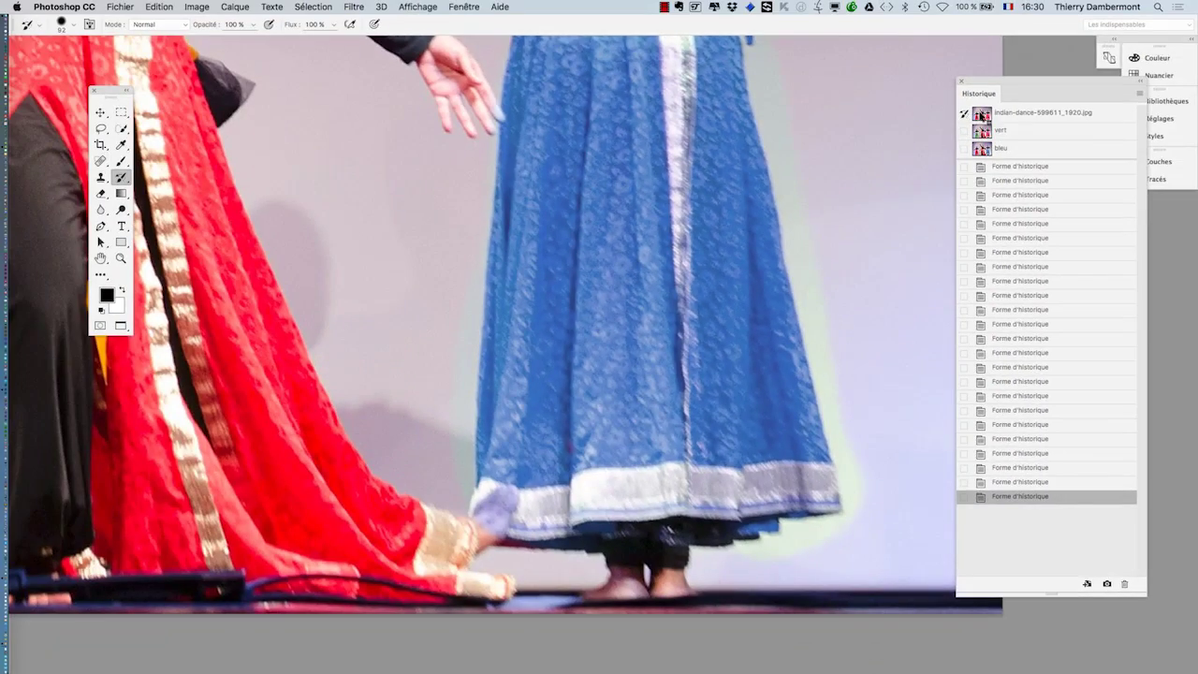
# Restore the original background along the blue skirt's right and left edges, reducing the brush to about 61 px and 41 px
pyautogui.moveTo(821, 293); pyautogui.dragTo(811, 293)
pyautogui.moveTo(834, 332)
pyautogui.mouseDown()
pyautogui.moveTo(870, 516)
pyautogui.moveTo(818, 549)
pyautogui.moveTo(721, 566)
pyautogui.mouseUp()
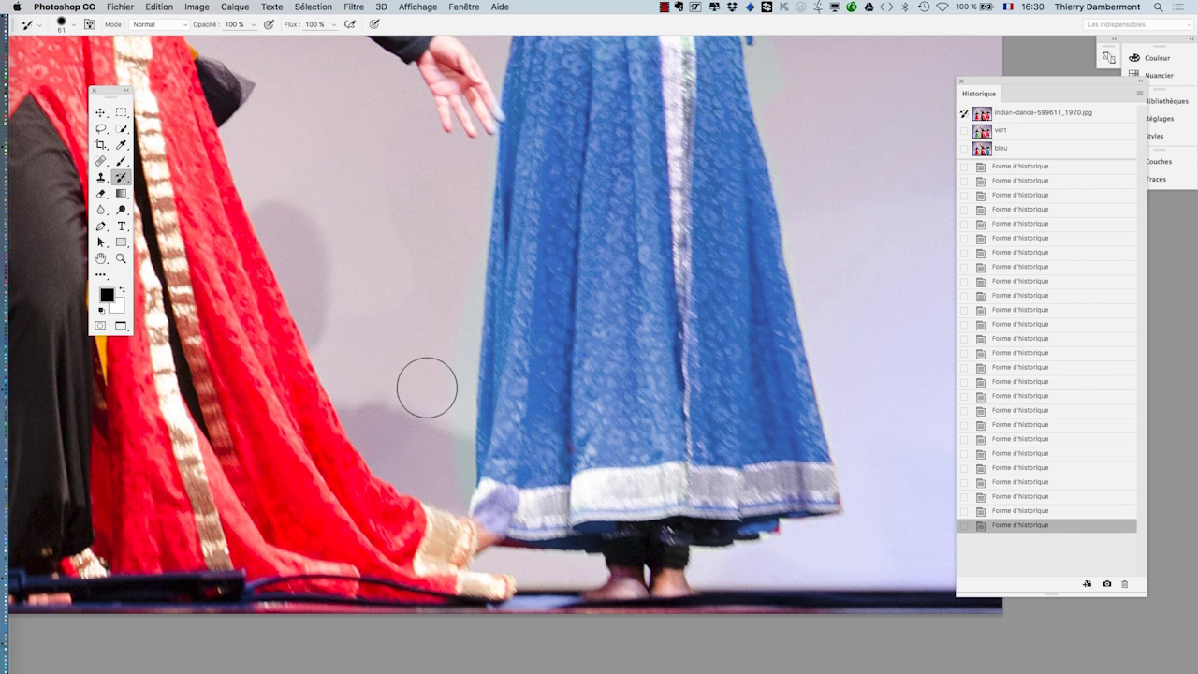
pyautogui.moveTo(427, 388); pyautogui.dragTo(421, 388)
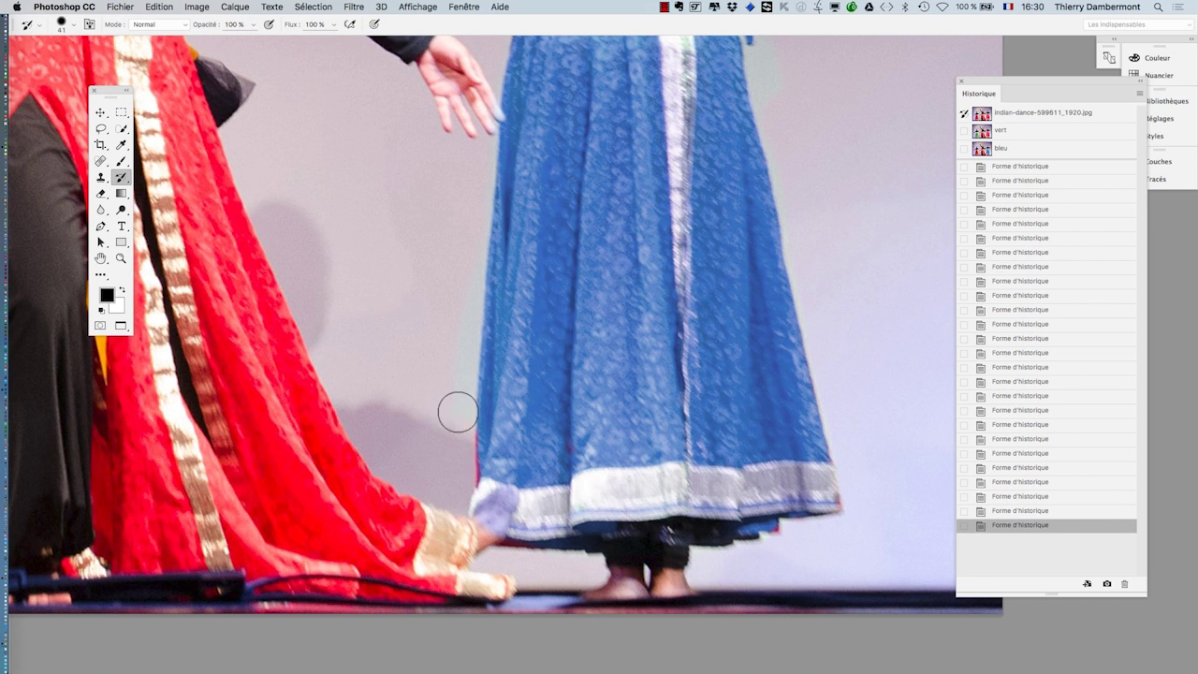
pyautogui.click(484, 85)
pyautogui.moveTo(508, 131); pyautogui.dragTo(503, 441)
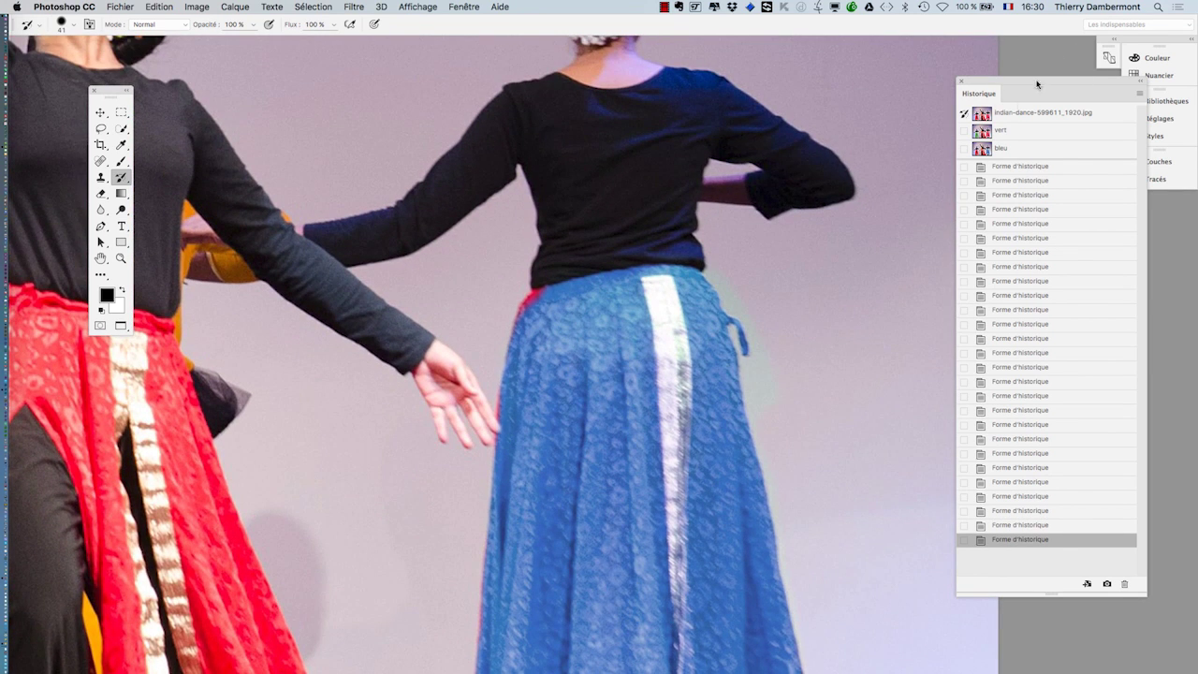
# Make "bleu" the History Brush source and repaint the skirt's red waist, hem and left edge blue with a 27 px brush
pyautogui.moveTo(585, 419)
pyautogui.mouseDown()
pyautogui.moveTo(519, 405)
pyautogui.moveTo(510, 447)
pyautogui.mouseUp()
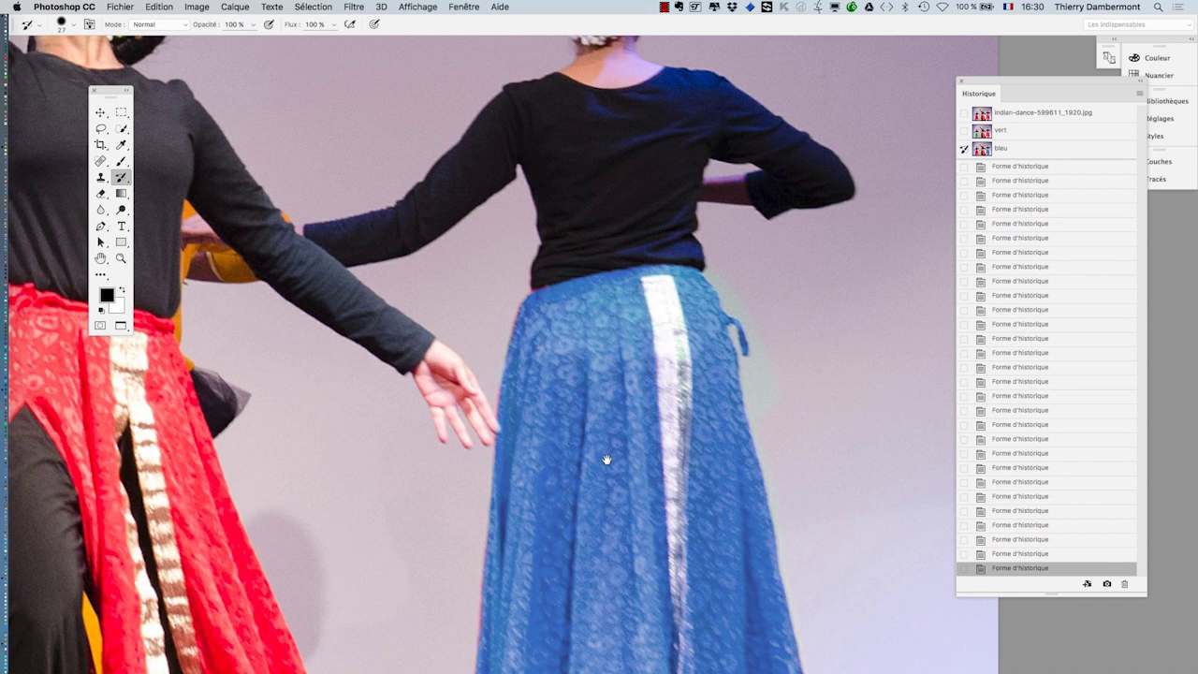
pyautogui.moveTo(606, 459); pyautogui.dragTo(582, 258)
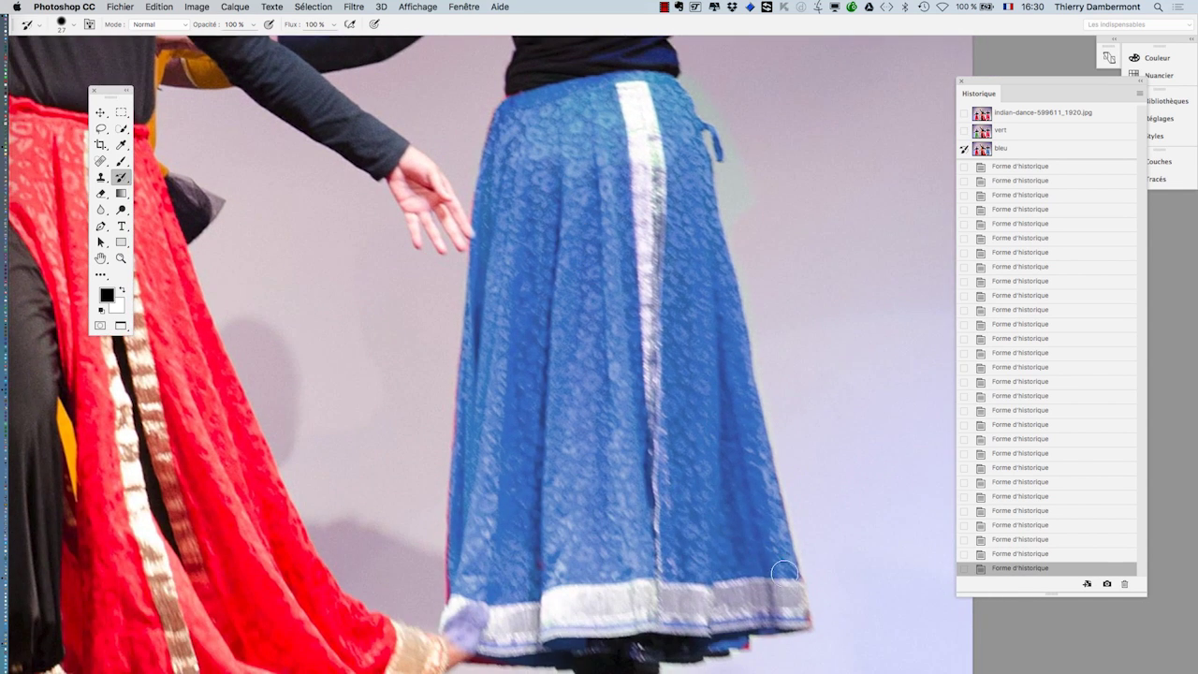
pyautogui.click(736, 639)
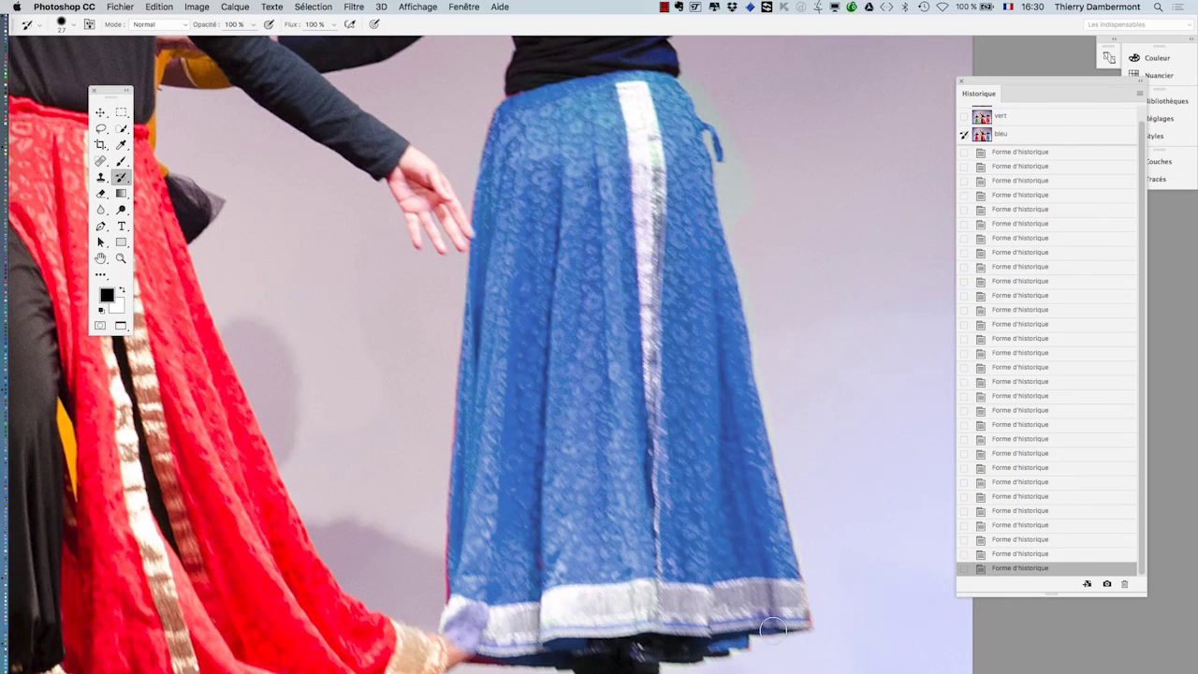
pyautogui.click(771, 549)
pyautogui.moveTo(647, 569); pyautogui.dragTo(672, 459)
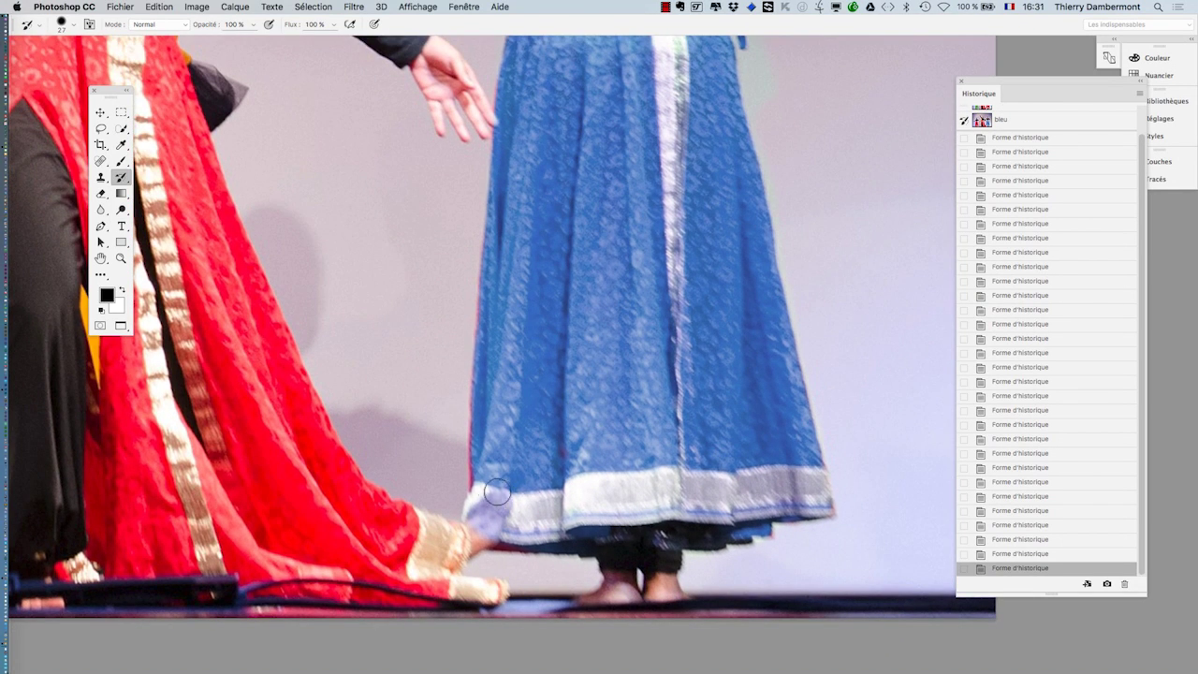
pyautogui.moveTo(484, 430); pyautogui.dragTo(490, 376)
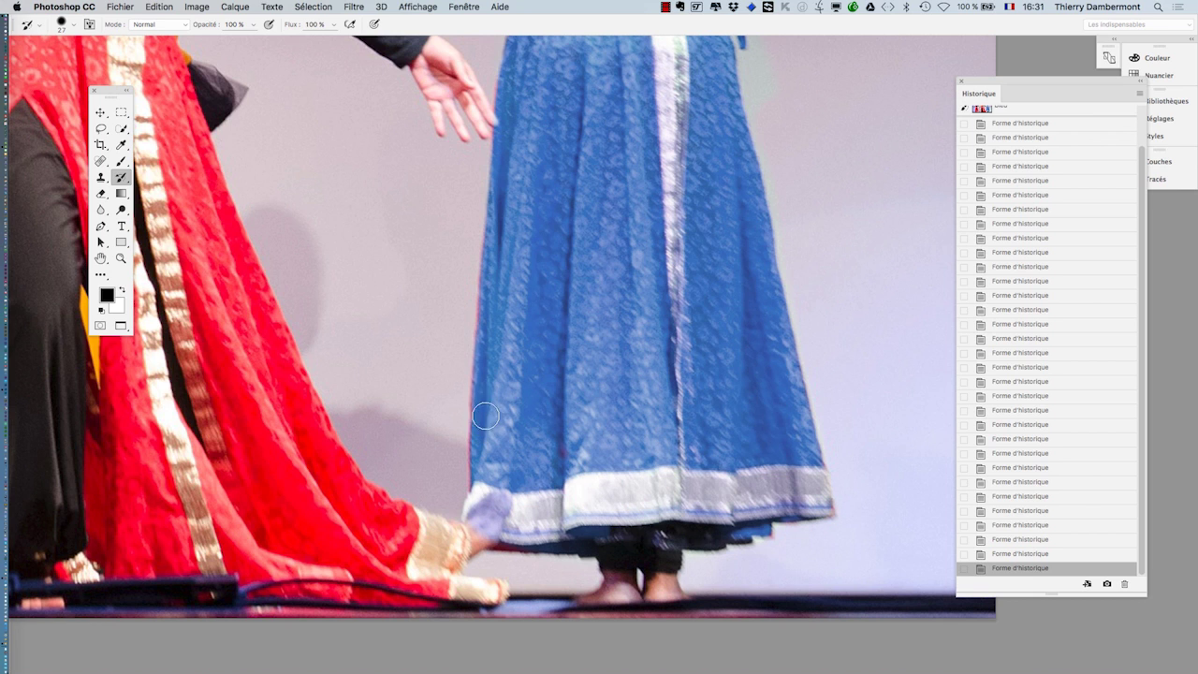
pyautogui.click(504, 520)
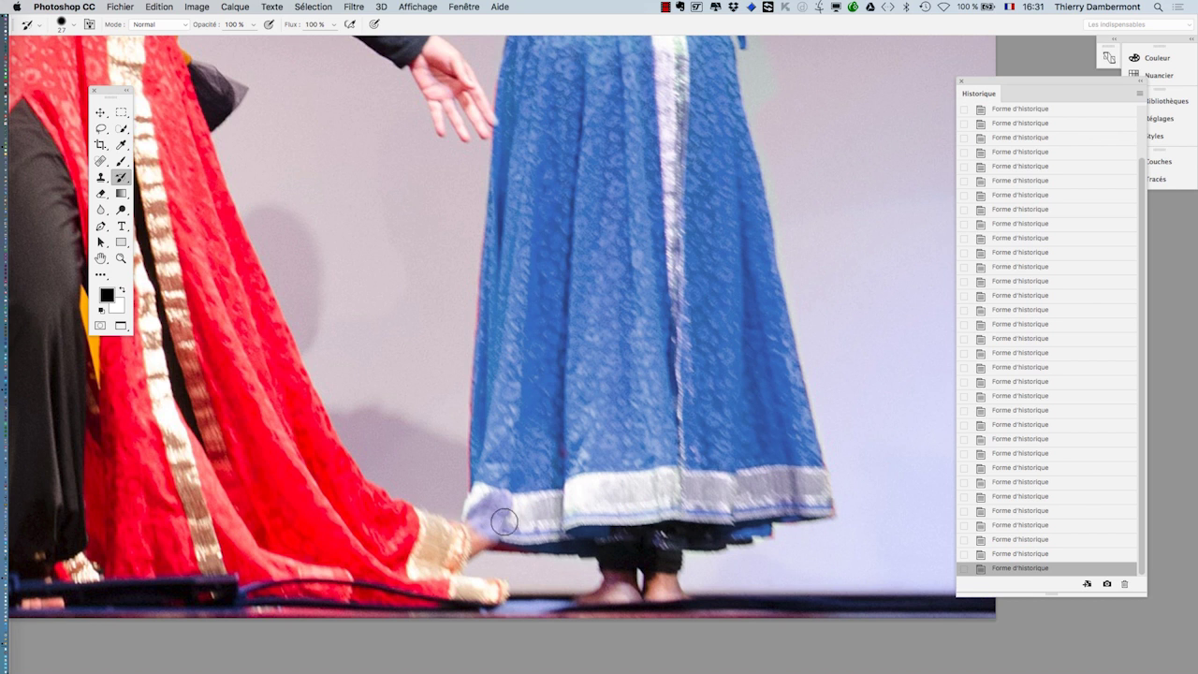
# Make the original photo snapshot the History Brush source and restore the central dancer's foot at the blue hem with a 14 px brush
pyautogui.scroll(3, 968, 113)
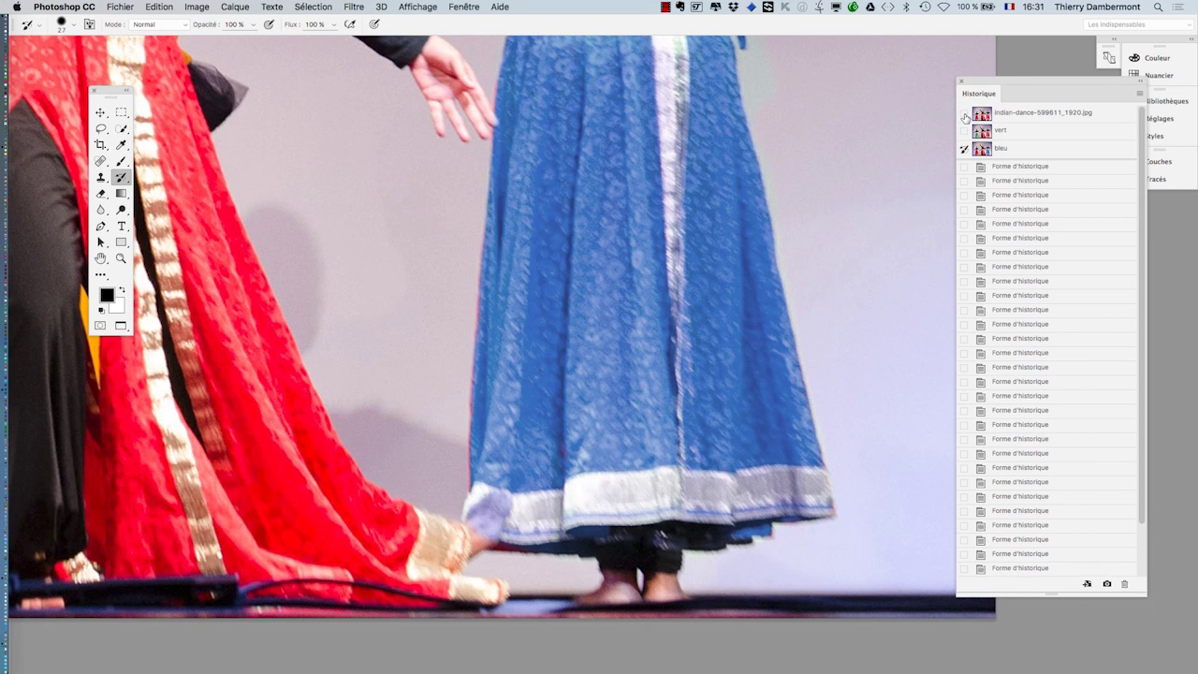
pyautogui.click(965, 114)
pyautogui.moveTo(474, 541)
pyautogui.mouseDown()
pyautogui.moveTo(497, 503)
pyautogui.moveTo(487, 530)
pyautogui.moveTo(479, 514)
pyautogui.moveTo(493, 514)
pyautogui.mouseUp()
pyautogui.moveTo(490, 524); pyautogui.dragTo(481, 524)
# Save the recoloured photo as indian-dance-599611_1920 in Photoshop format in the "historique dans Photoshop" folder
pyautogui.scroll(-5, 623, 525)
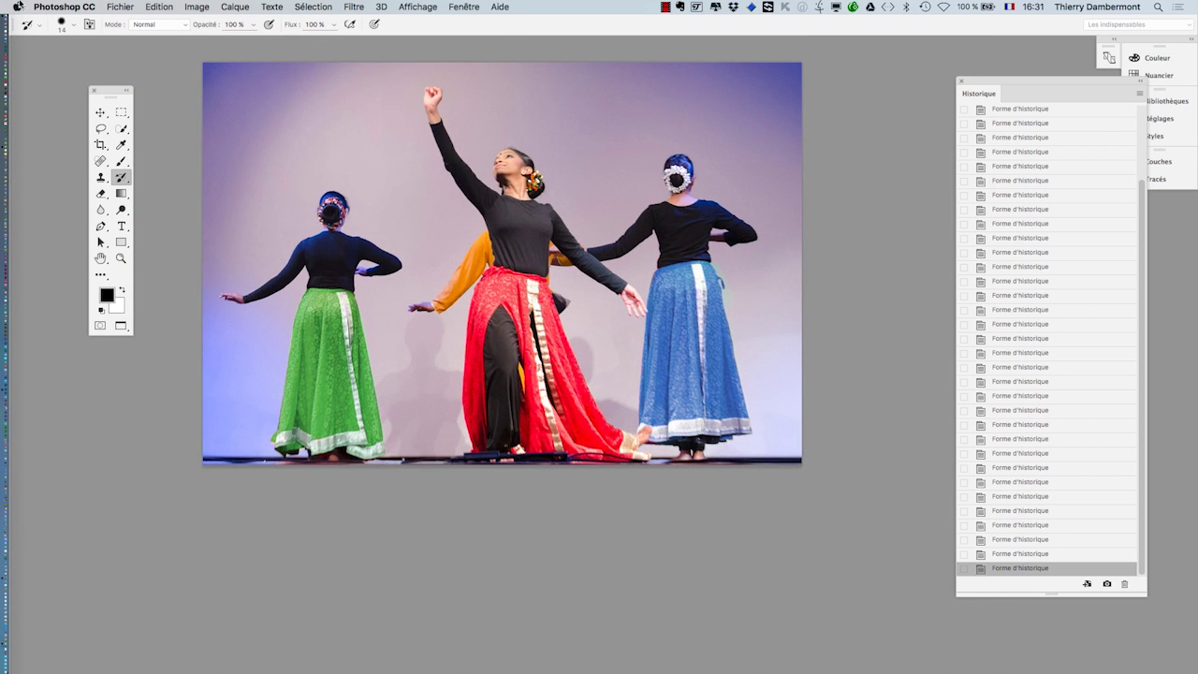
pyautogui.click(121, 6)
pyautogui.click(165, 137)
pyautogui.click(662, 75)
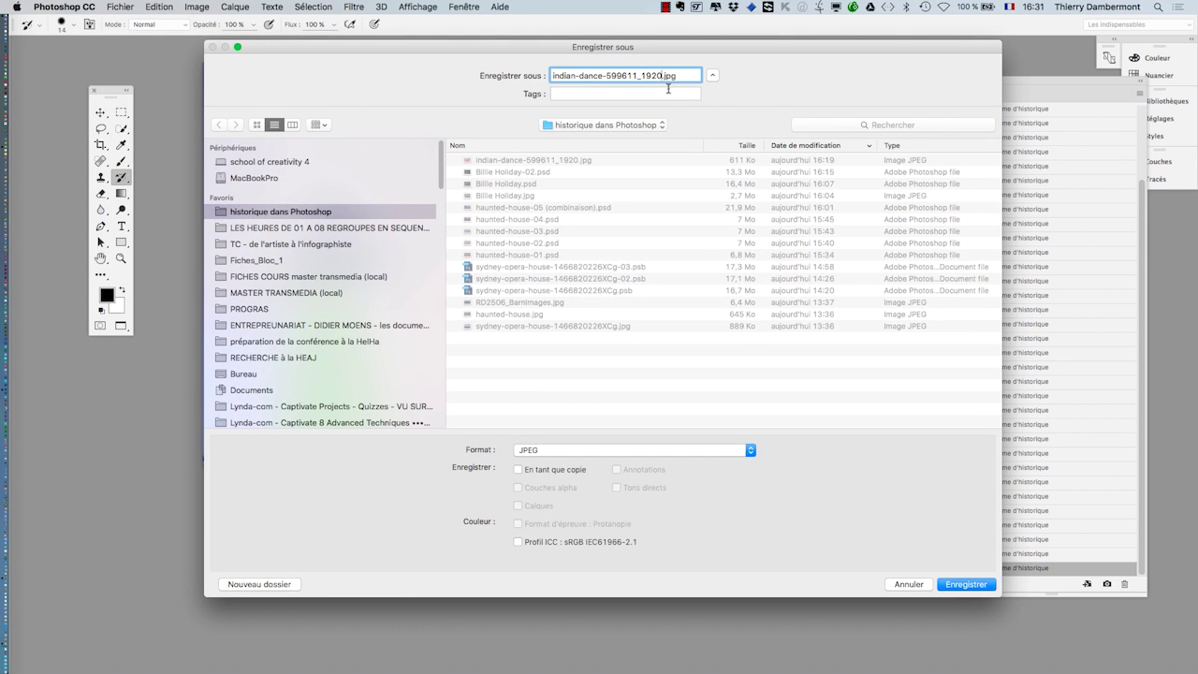
pyautogui.click(592, 453)
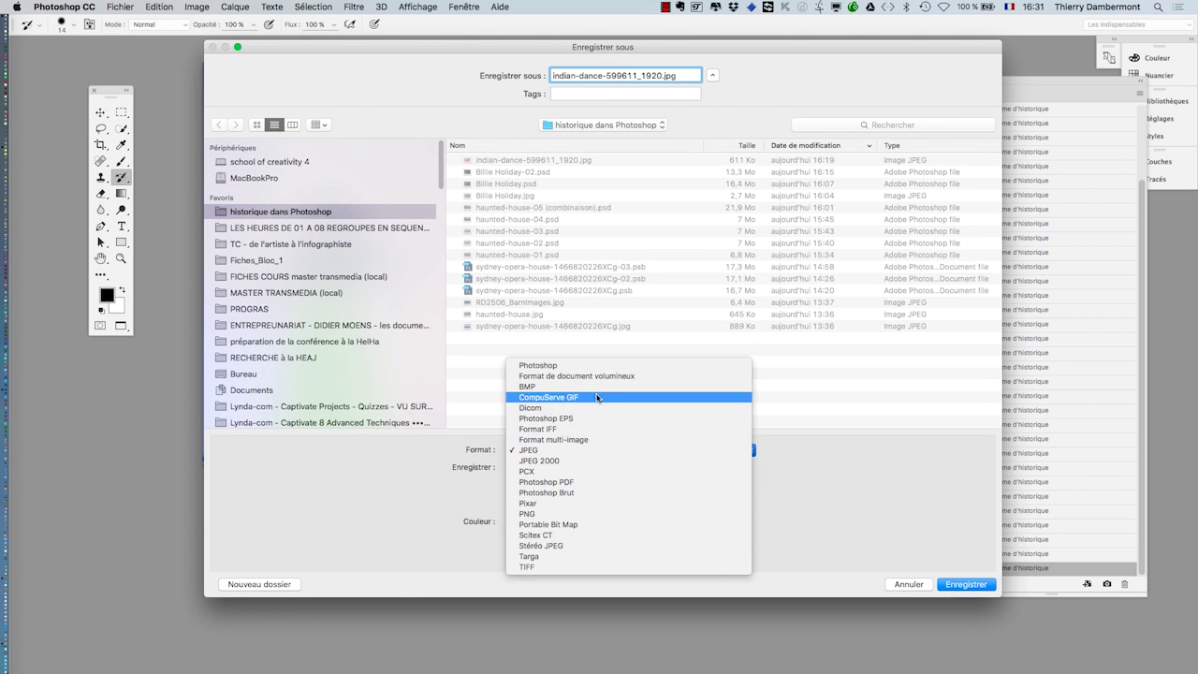
pyautogui.click(592, 369)
pyautogui.click(989, 586)
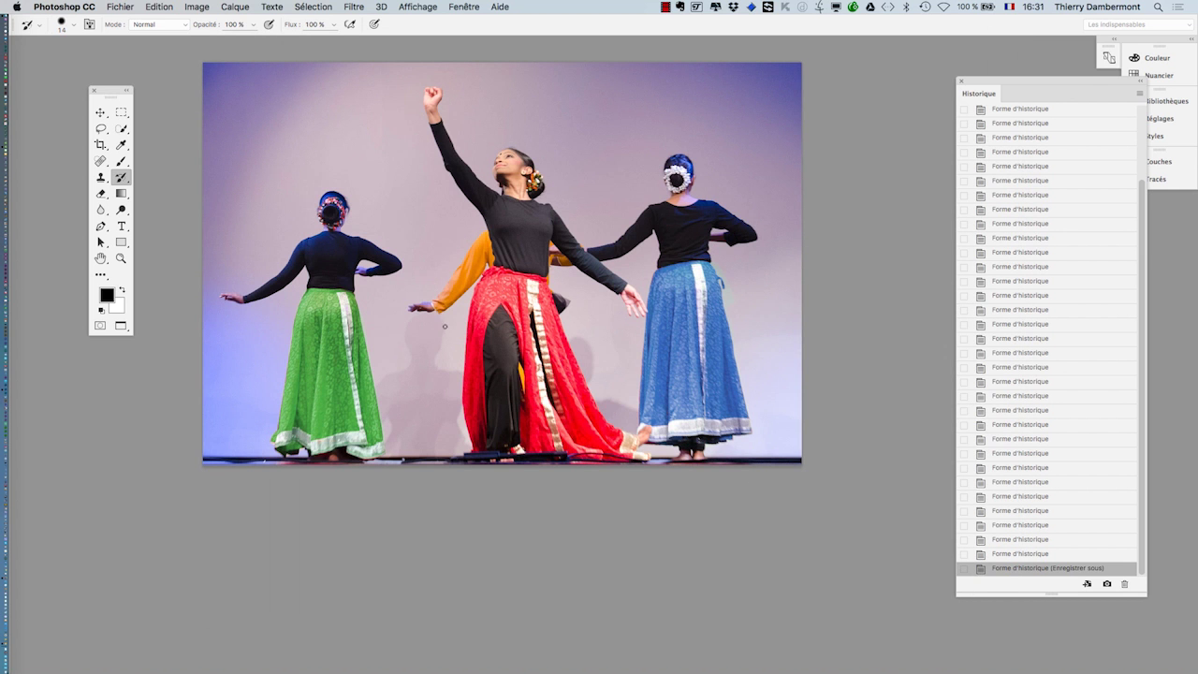
# Examine the recoloured green and blue skirts up close and then the whole photo
pyautogui.scroll(3, 428, 309)
pyautogui.moveTo(338, 375); pyautogui.dragTo(653, 341)
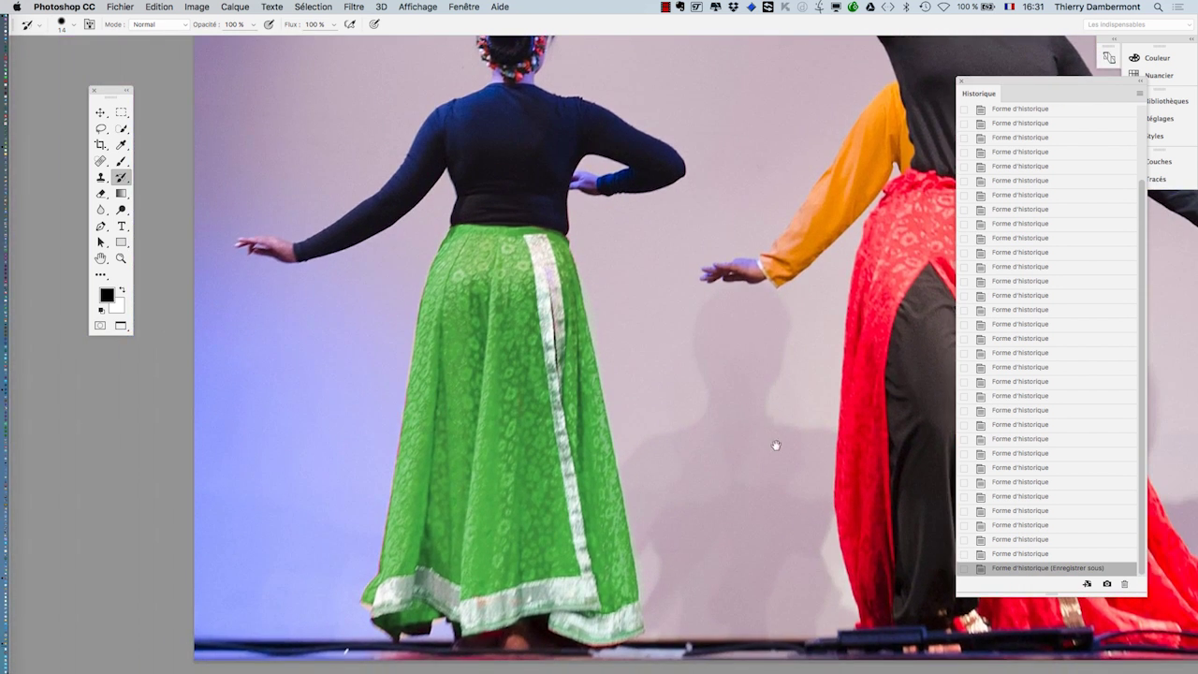
pyautogui.moveTo(795, 456); pyautogui.dragTo(340, 426)
pyautogui.moveTo(614, 467); pyautogui.dragTo(287, 482)
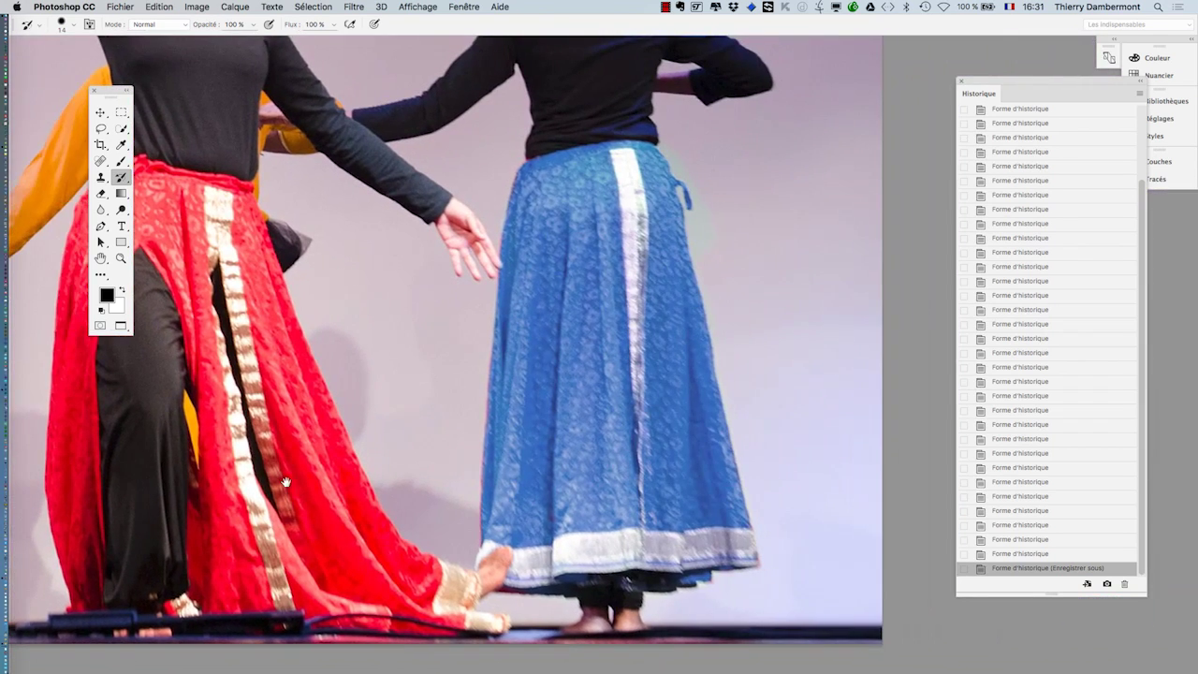
pyautogui.scroll(-3, 511, 497)
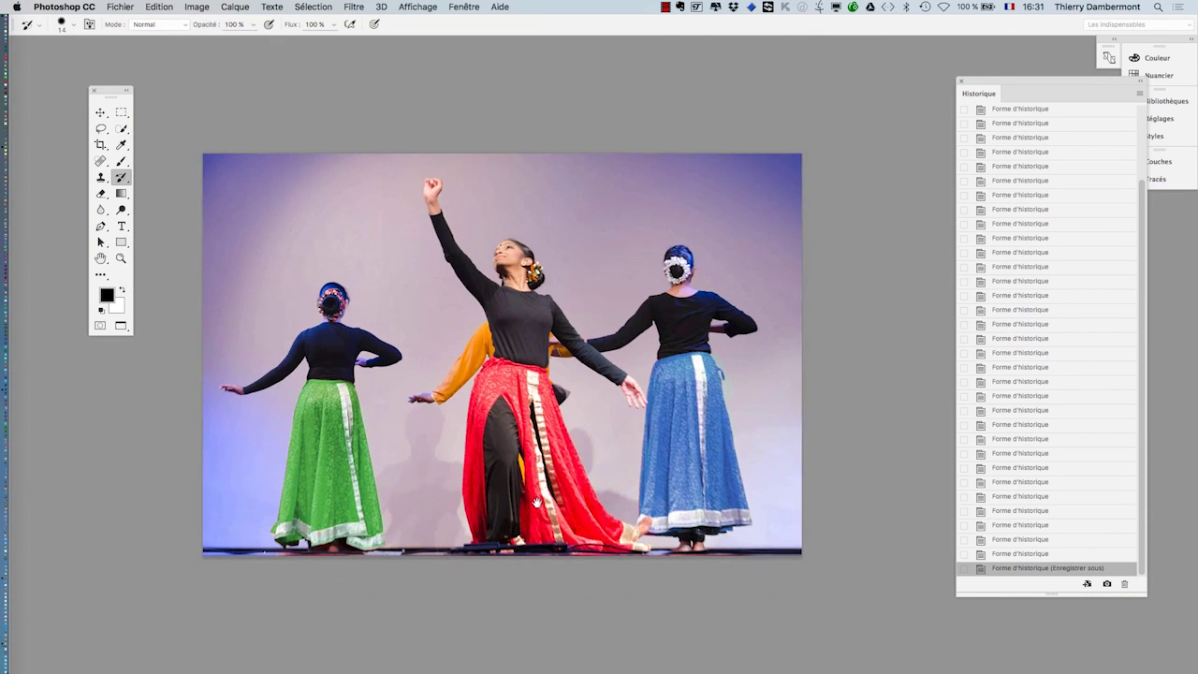